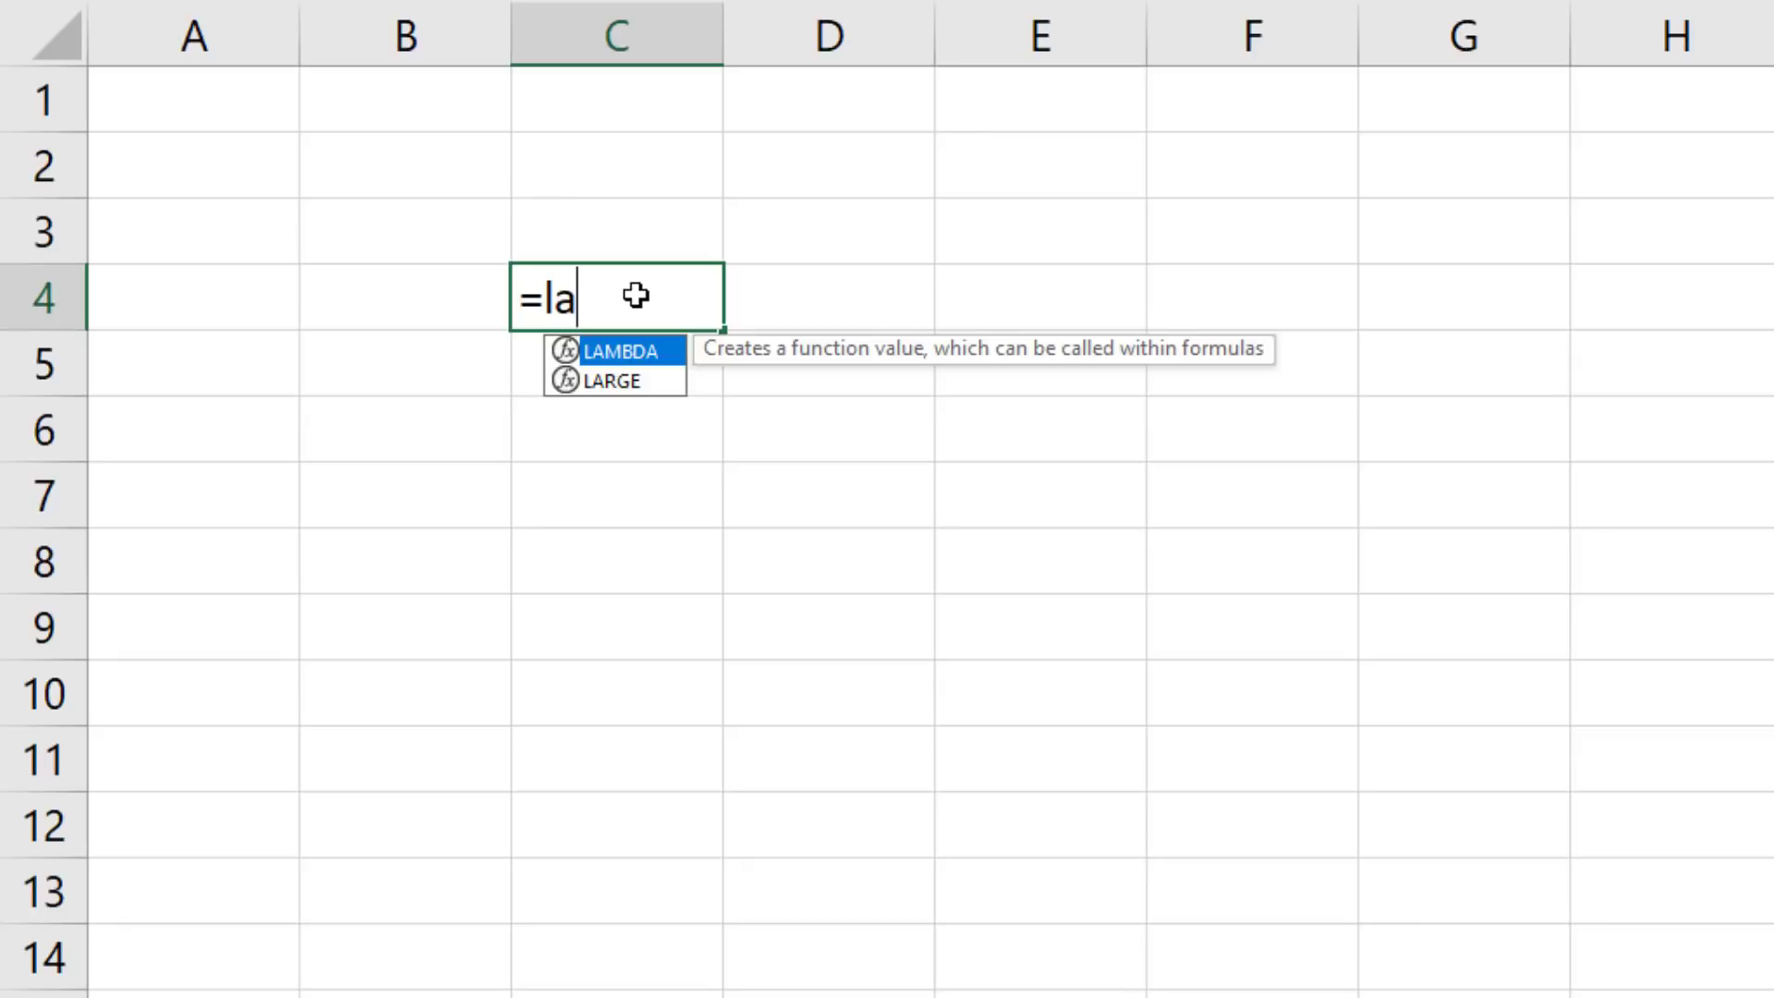
Step: Enter =LAMBDA(start,end,end/start-1)(100,110) in C4 so it returns 0.1
{"action": "key", "text": "Tab"}
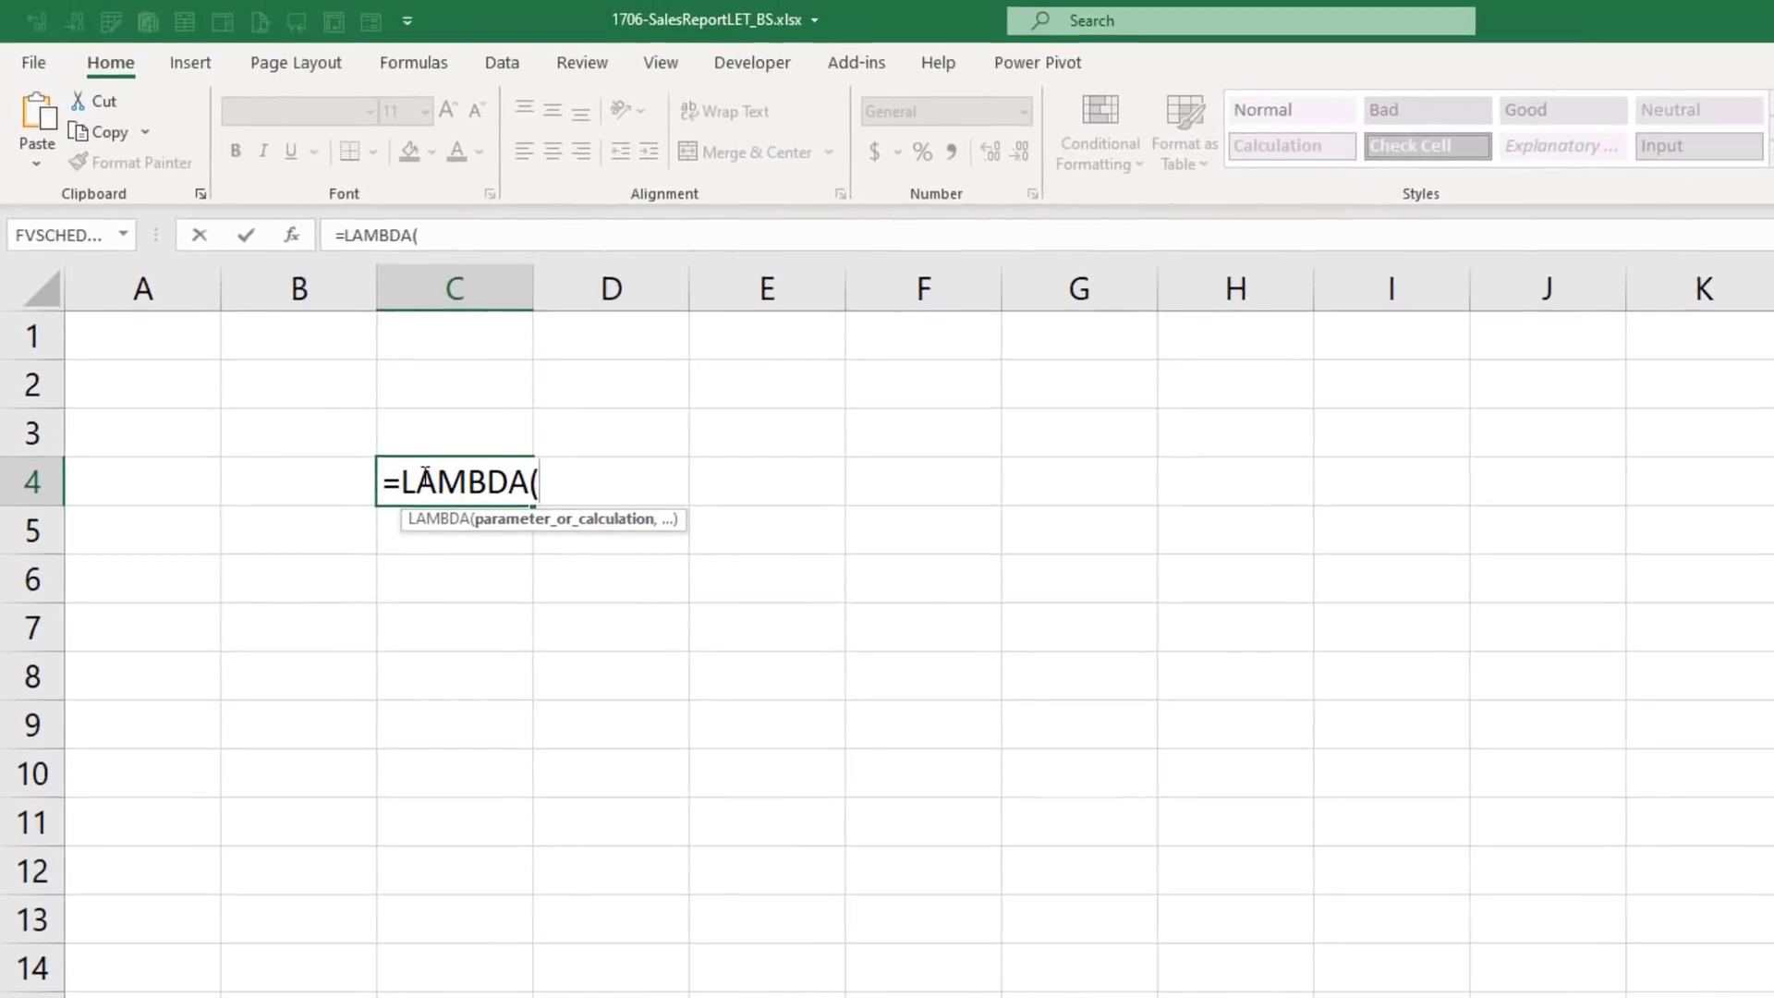
{"action": "left_click", "coordinate": [421, 70]}
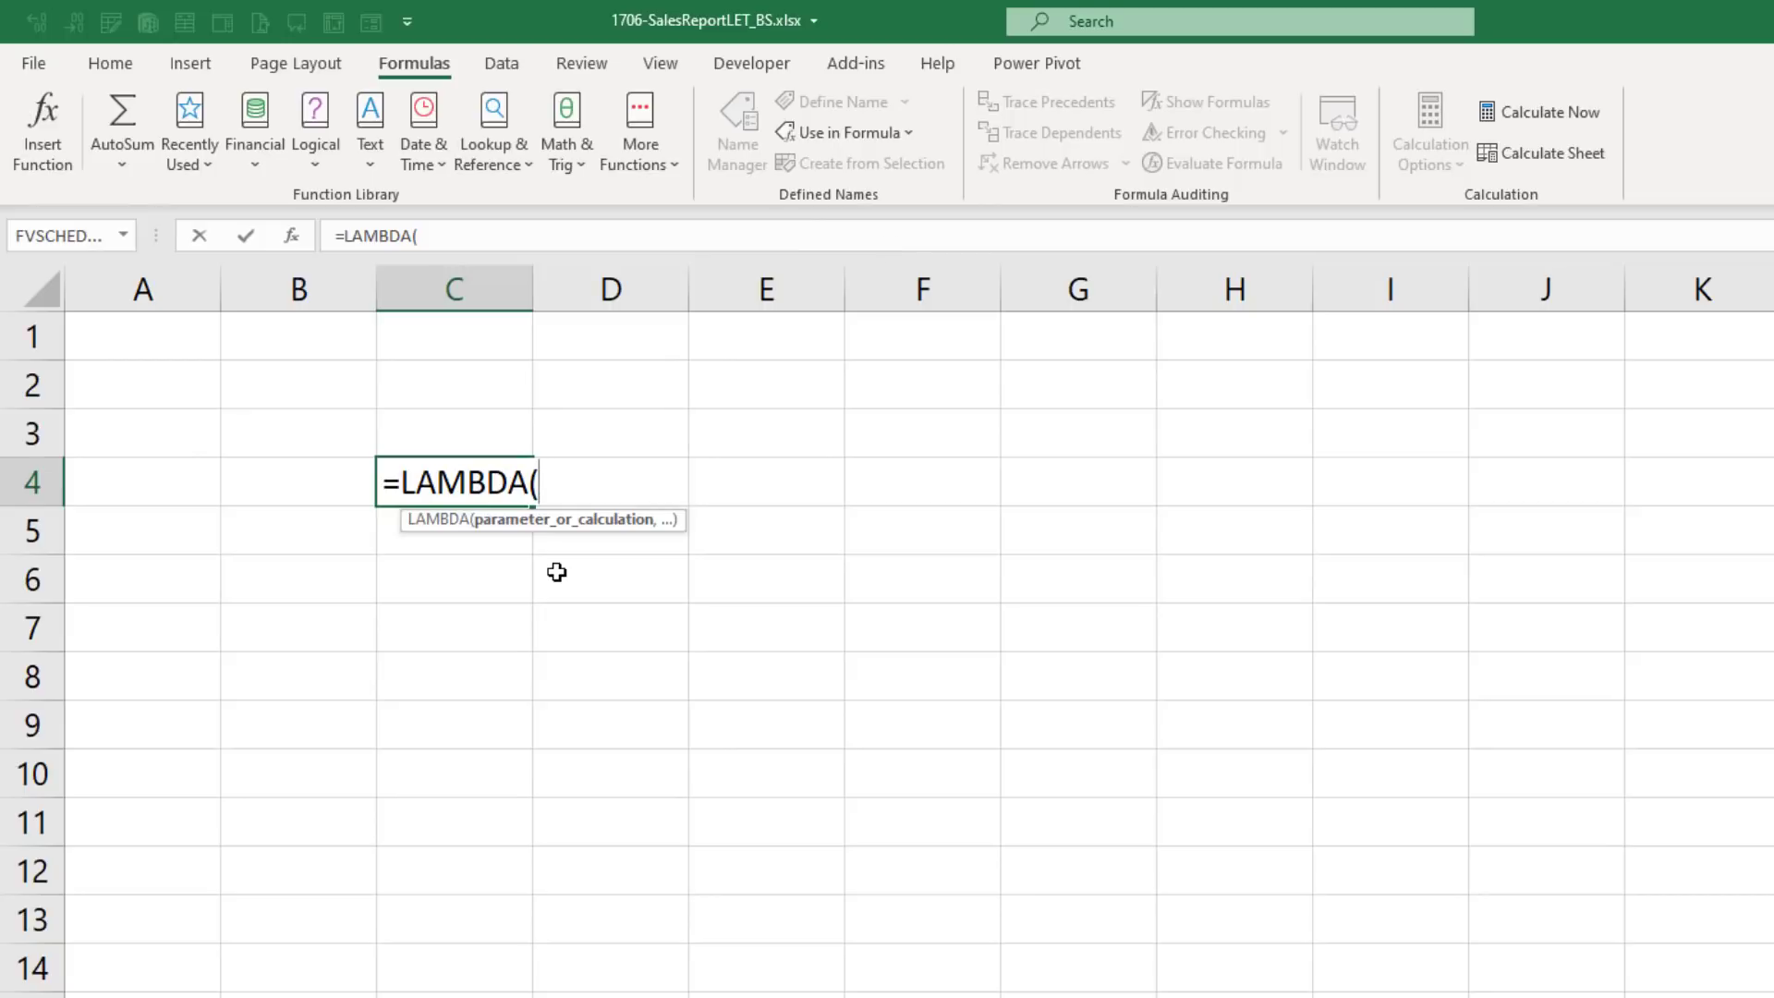
{"action": "type", "text": "start,e"}
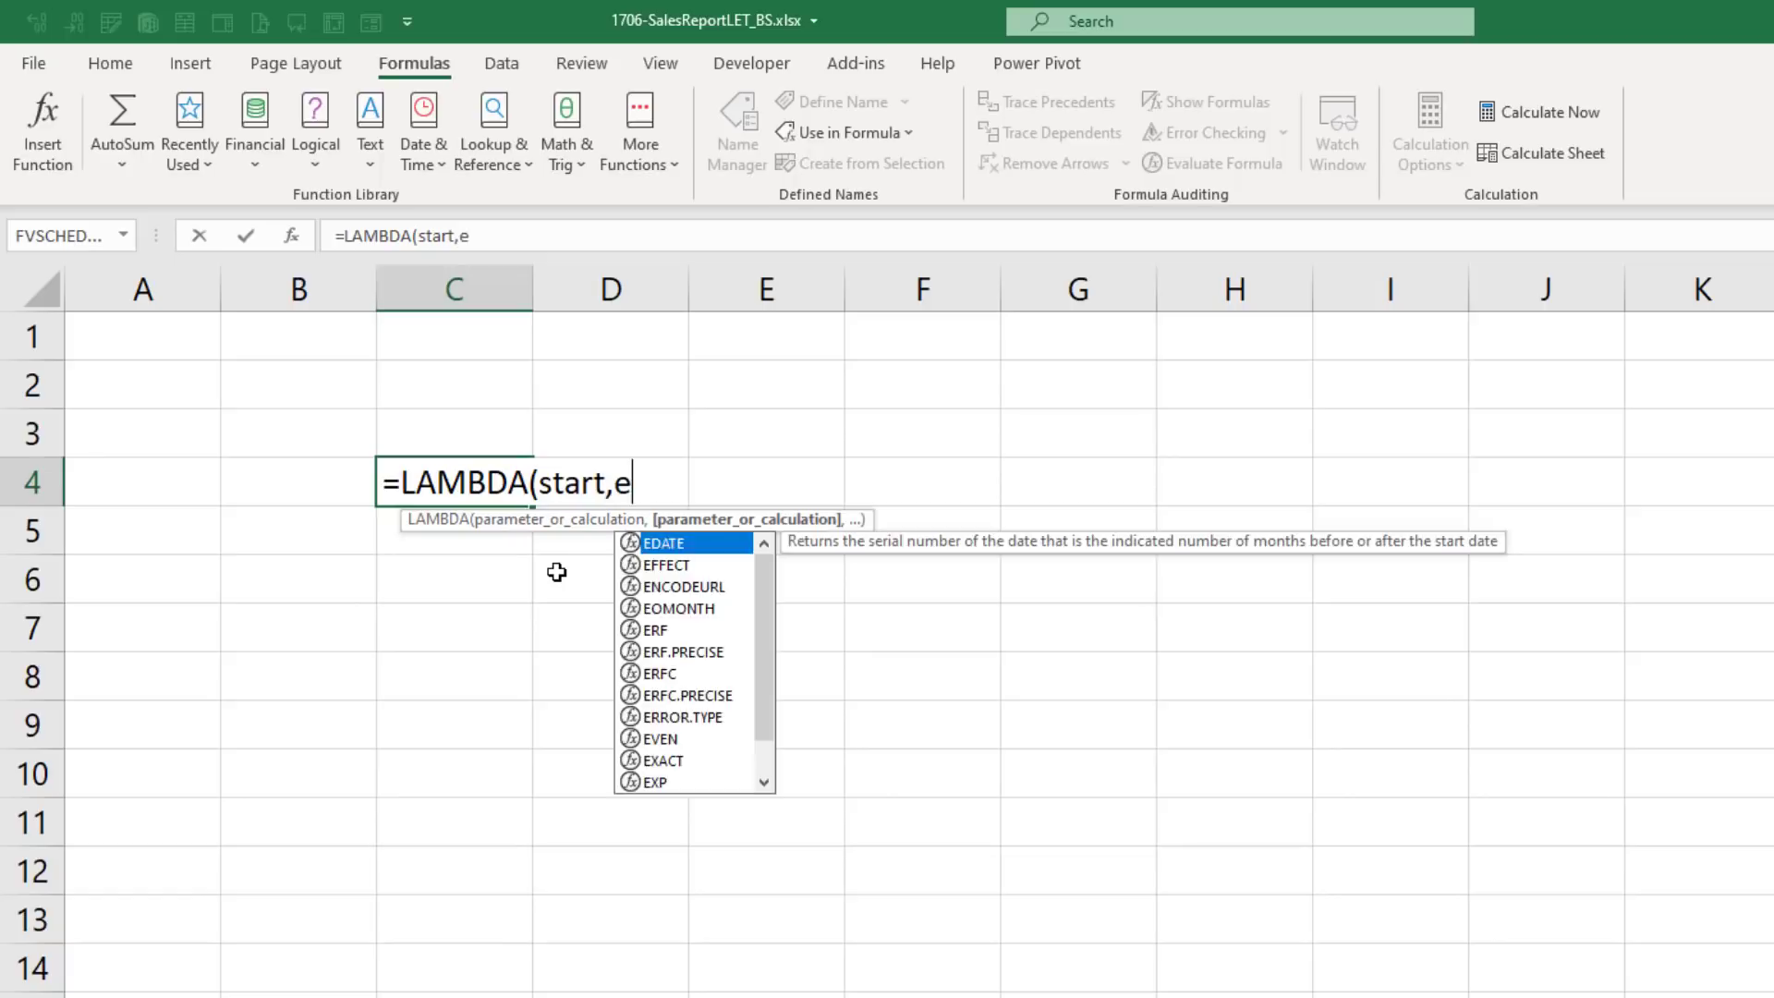
{"action": "type", "text": "nd,"}
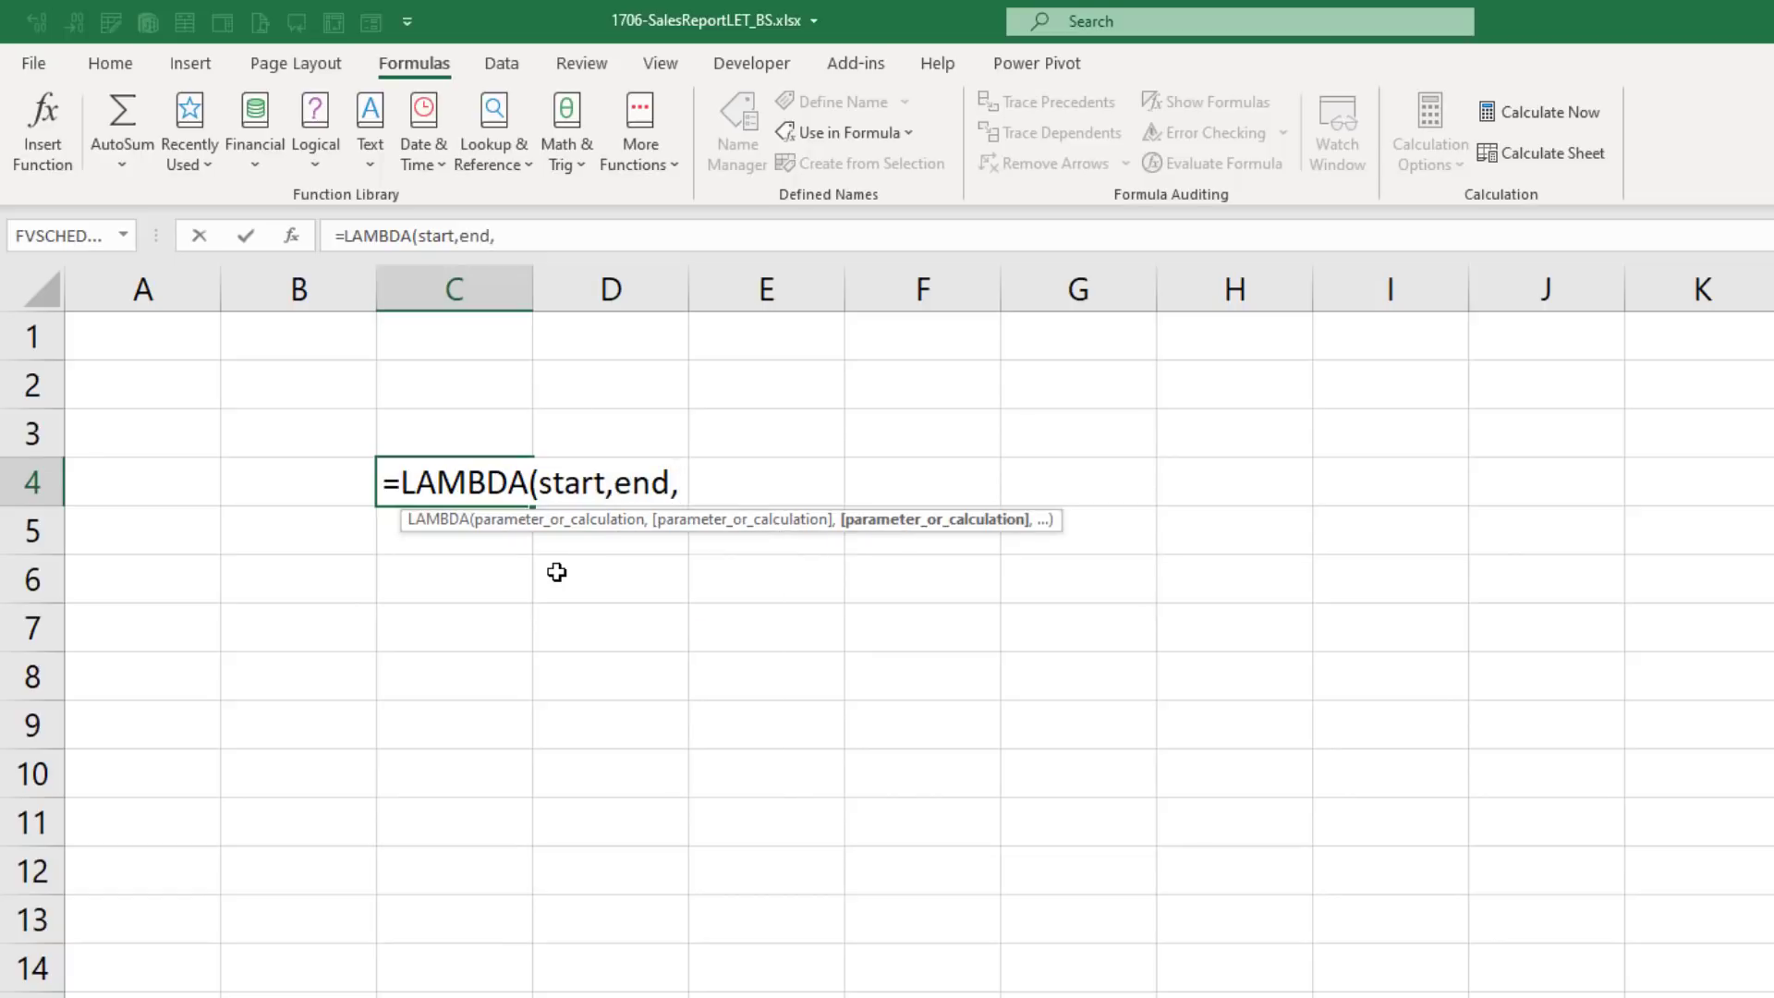
{"action": "type", "text": "e"}
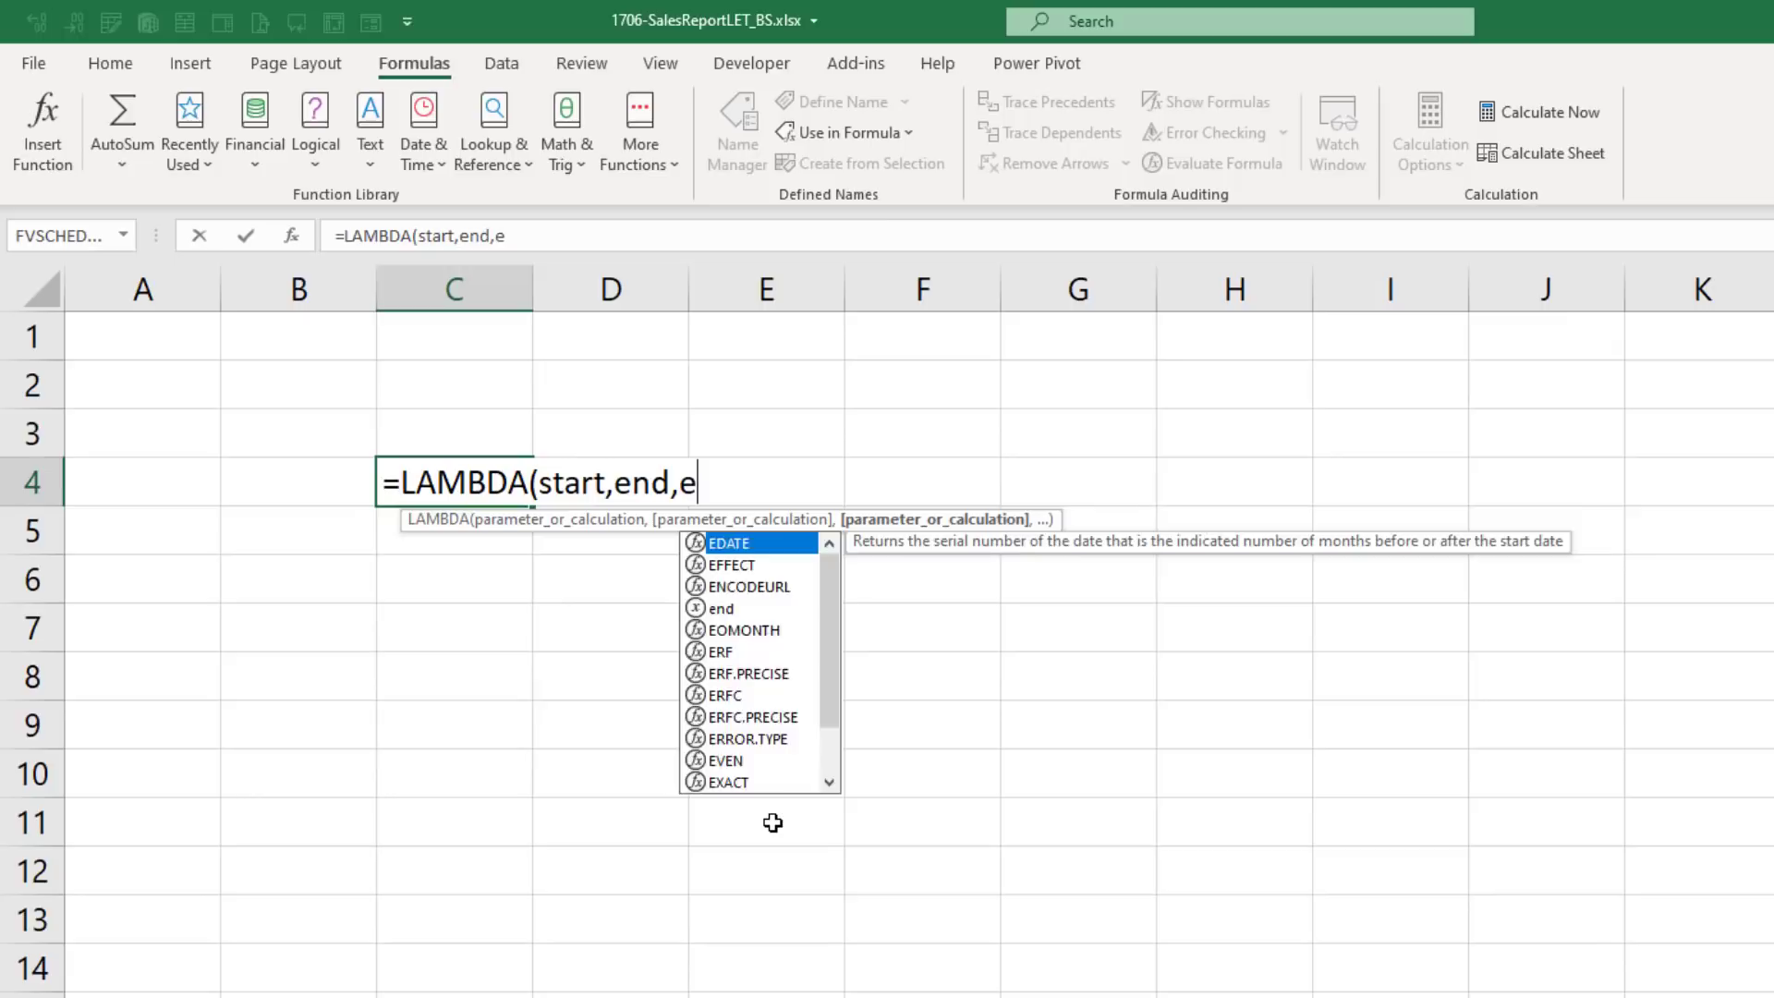
{"action": "type", "text": "nd/start-1"}
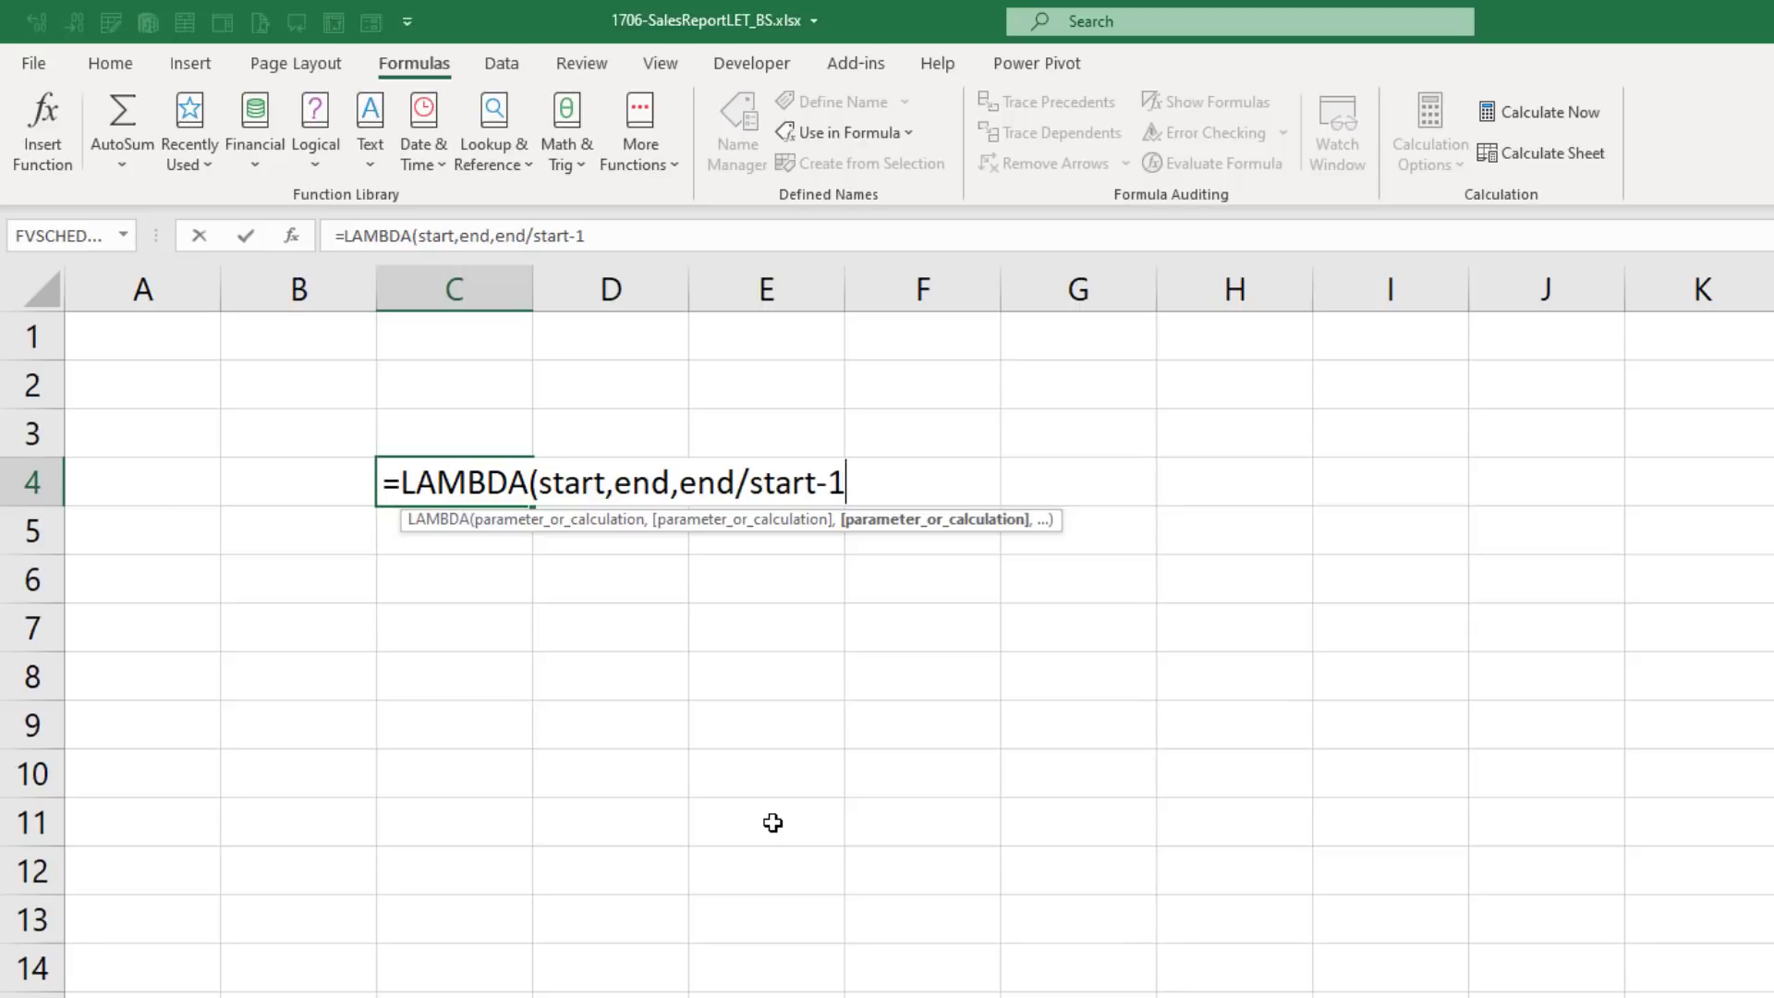
{"action": "type", "text": ")"}
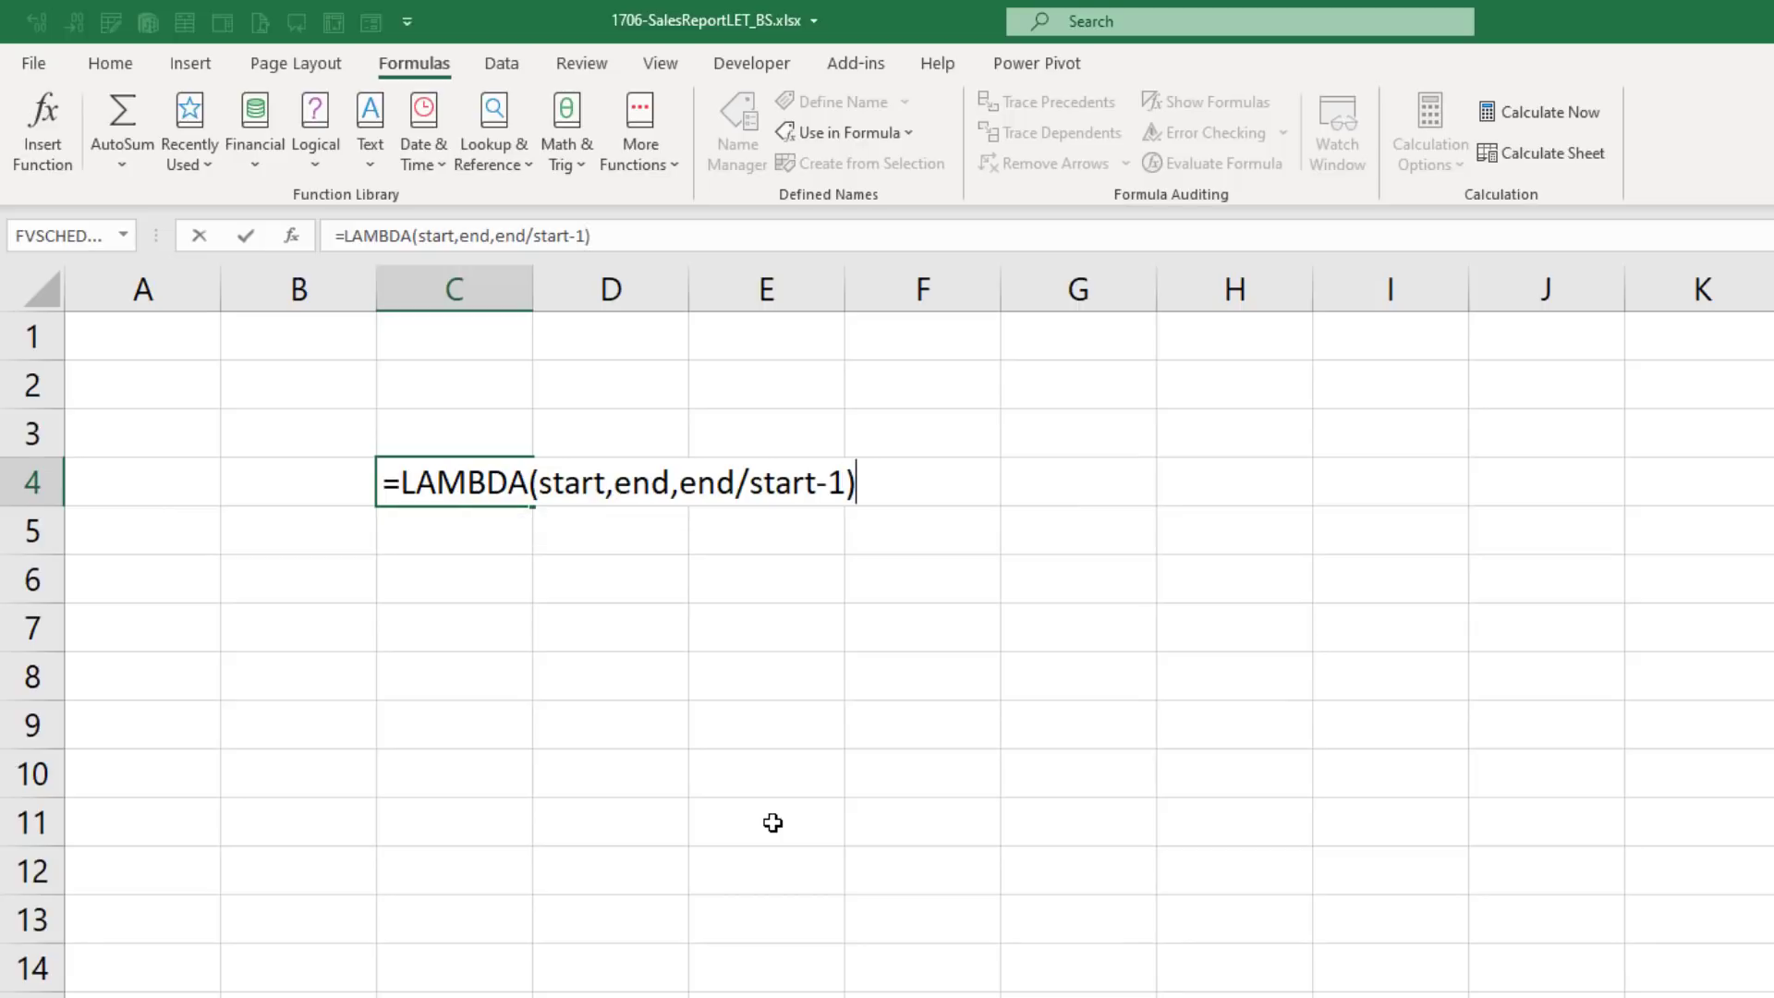
{"action": "type", "text": "("}
{"action": "type", "text": "100,110"}
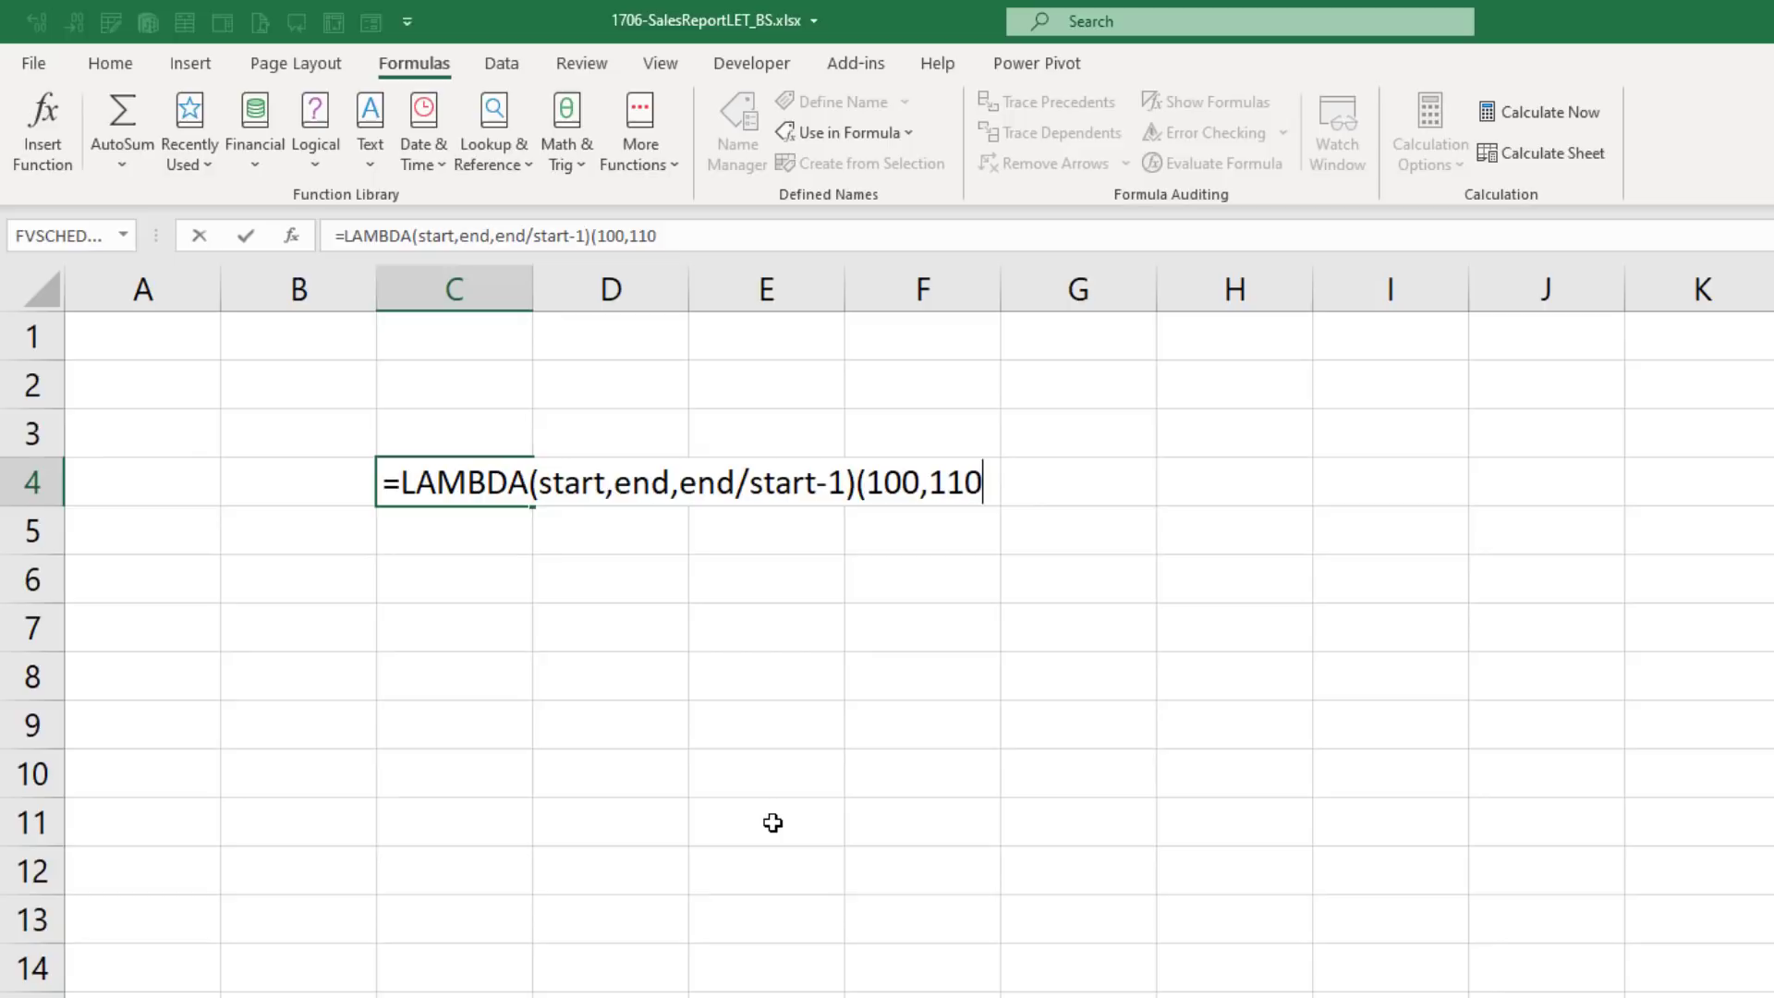
{"action": "type", "text": ")"}
{"action": "key", "text": "Return"}
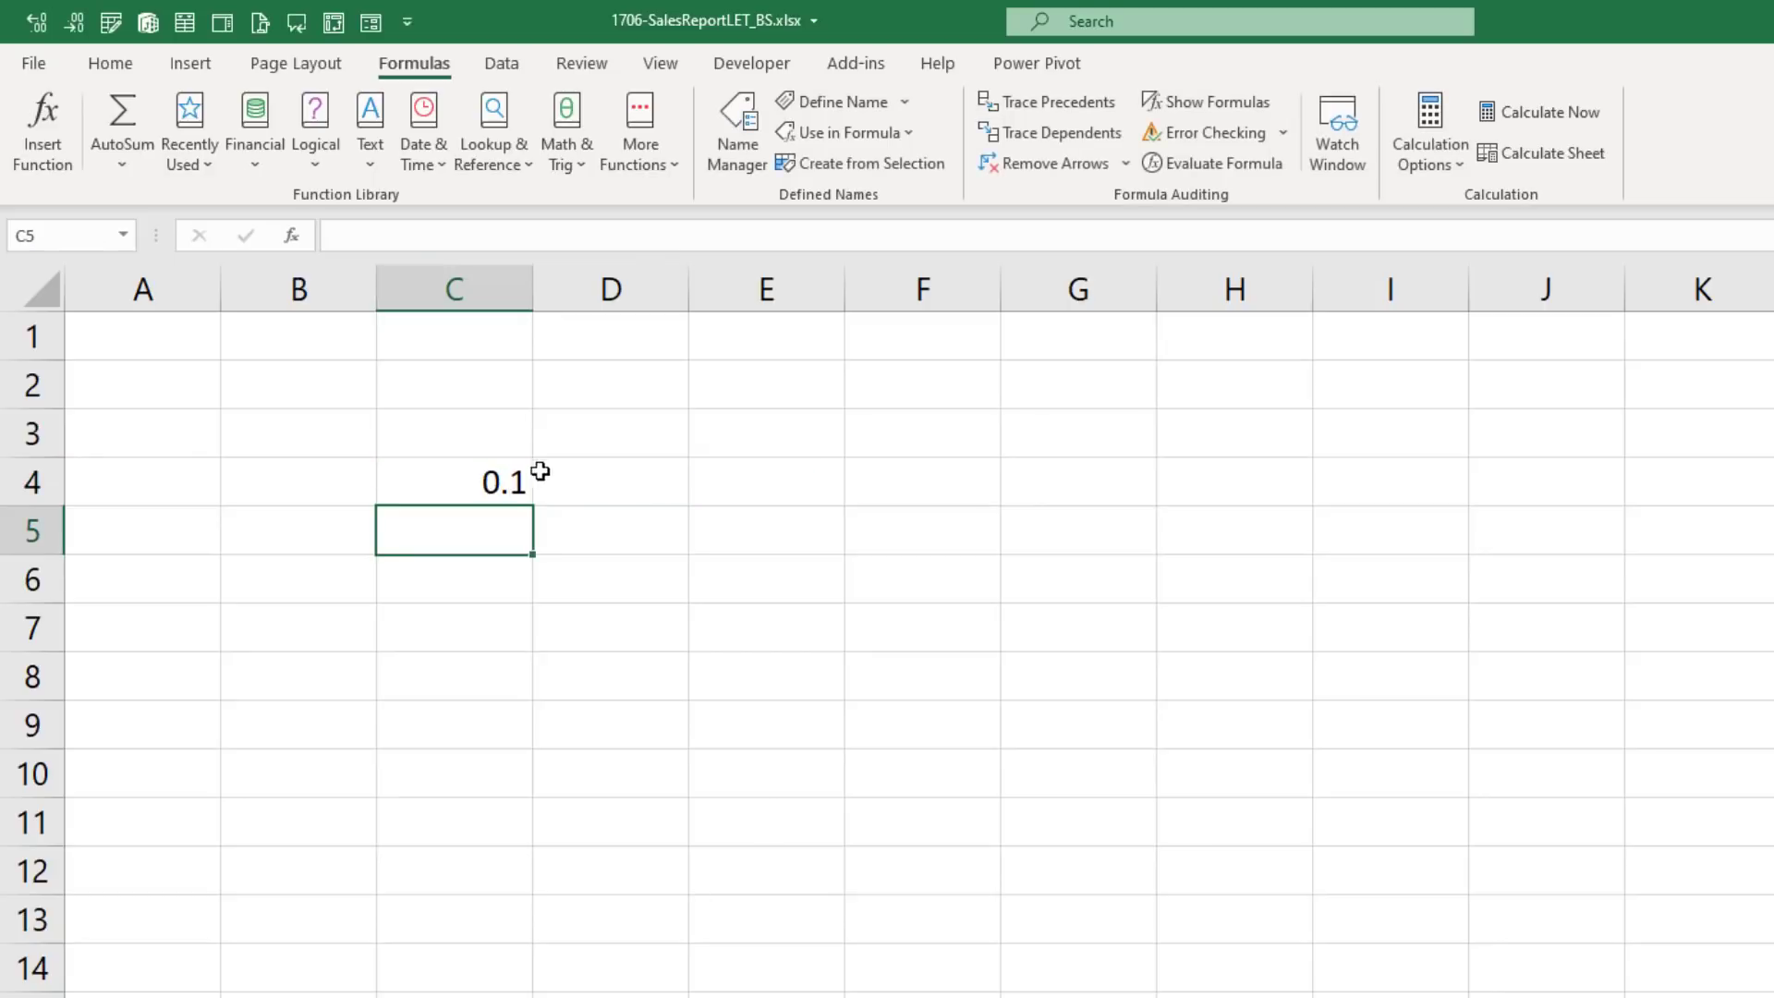
{"action": "left_click", "coordinate": [490, 479]}
Step: Copy the LAMBDA(start,end,end/start-1) part of C4's formula
{"action": "double_click", "coordinate": [453, 477]}
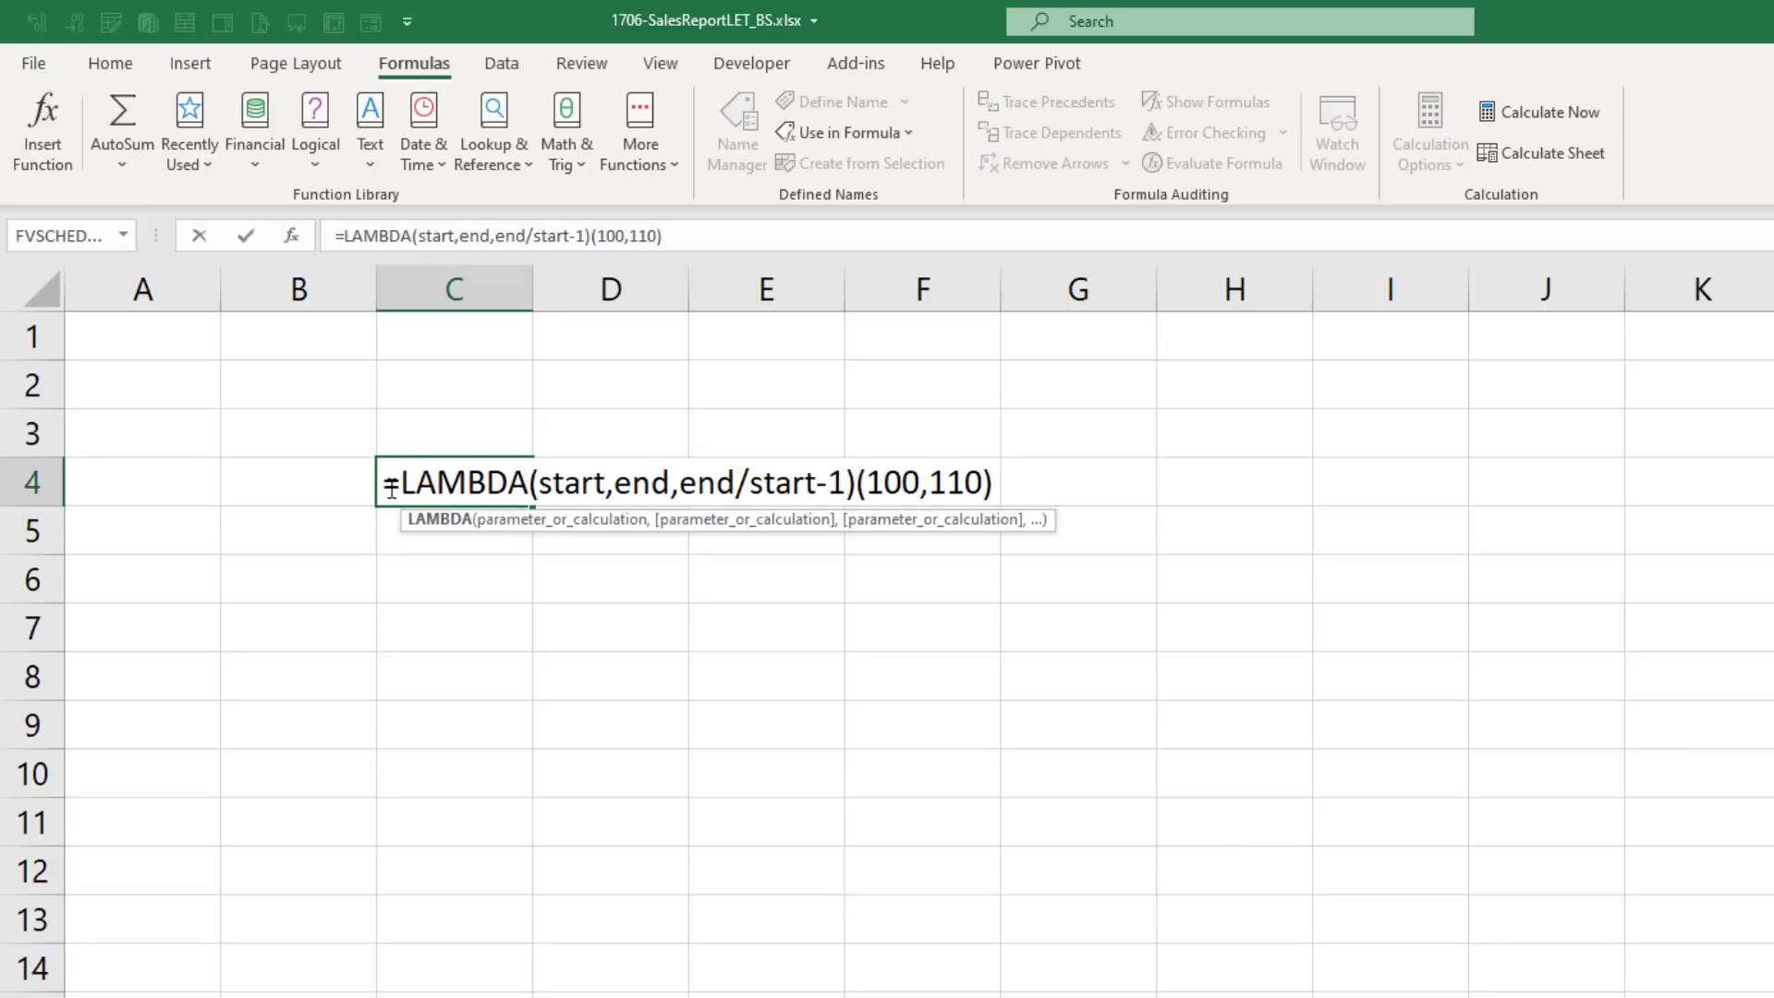
{"action": "left_click_drag", "start_coordinate": [400, 478], "coordinate": [858, 473]}
{"action": "key", "text": "ctrl+c"}
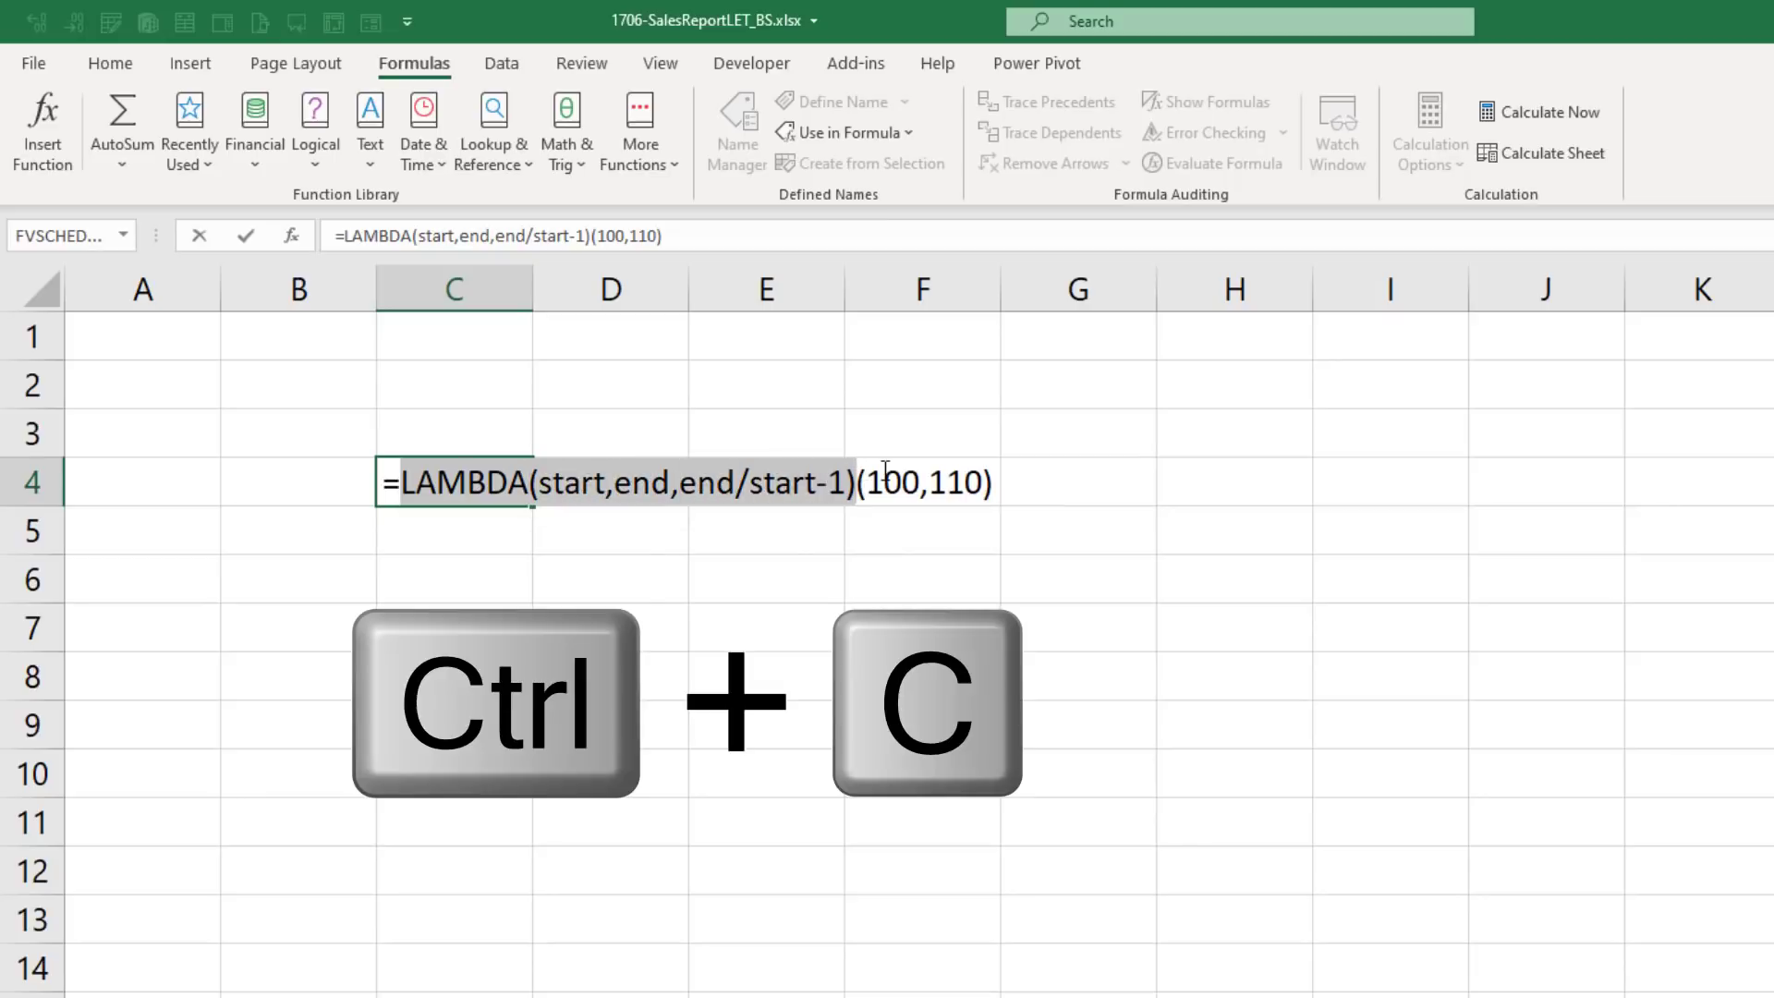
{"action": "key", "text": "Return"}
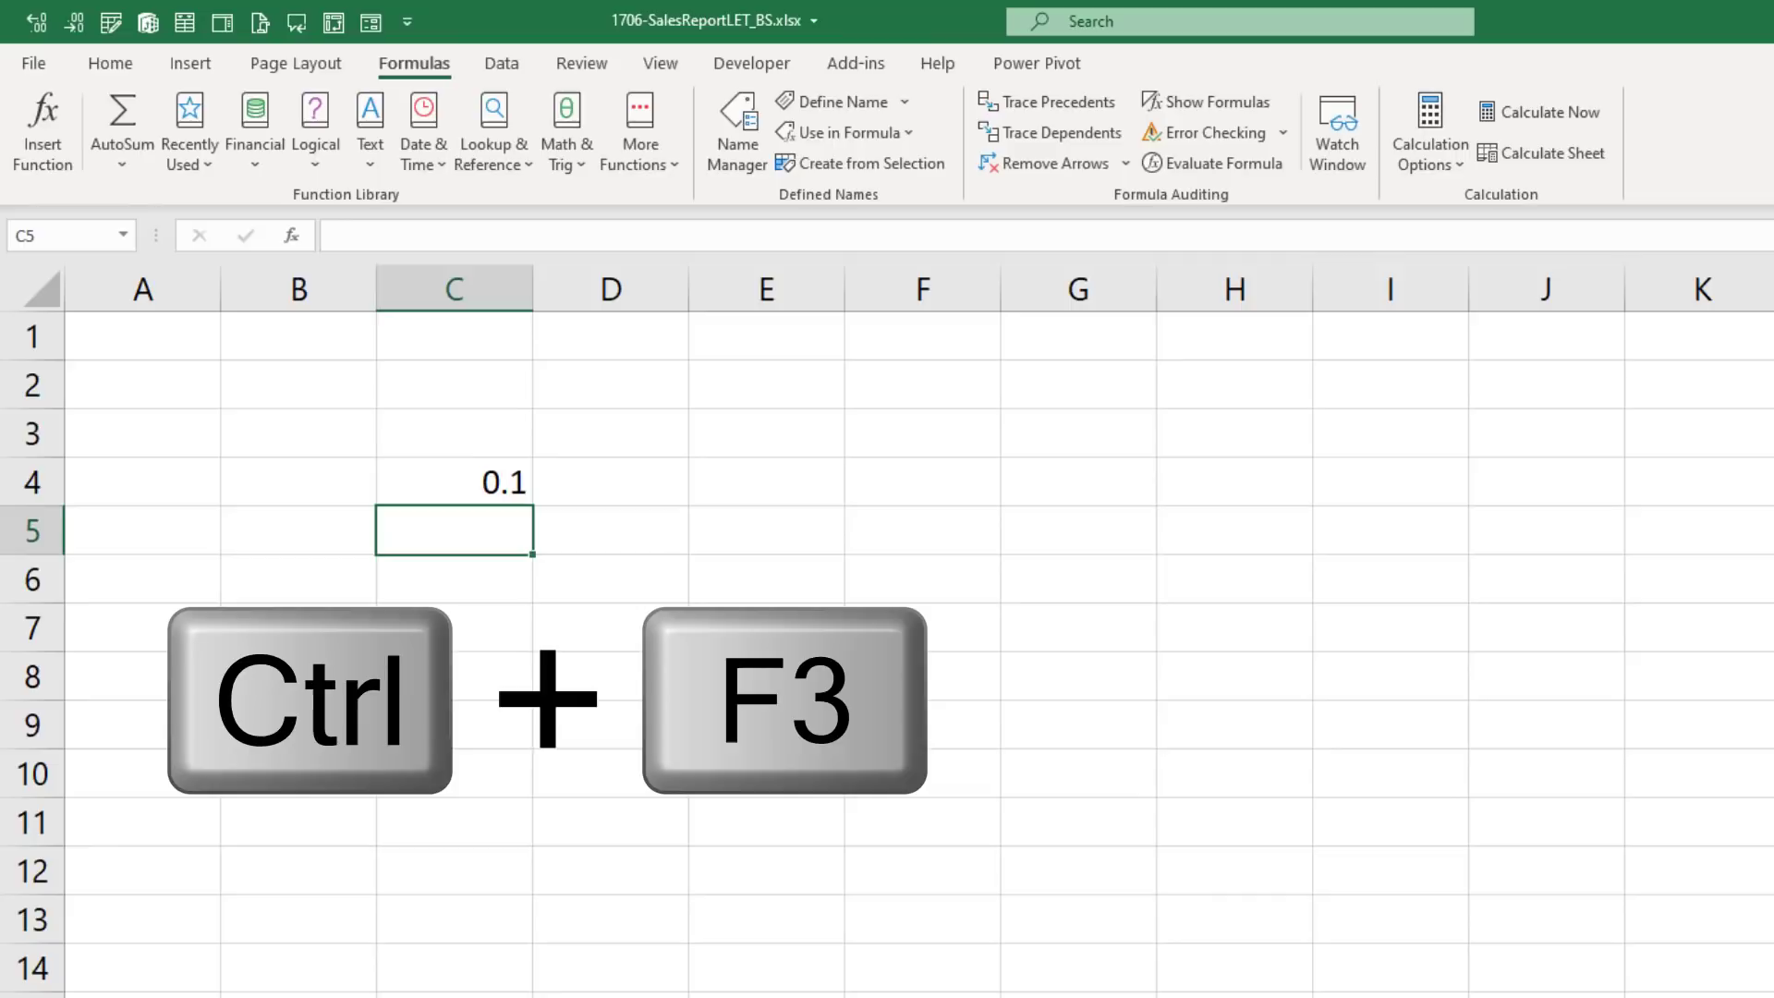
Step: Define a new name DecimalChange referring to the copied LAMBDA
{"action": "key", "text": "ctrl+F3"}
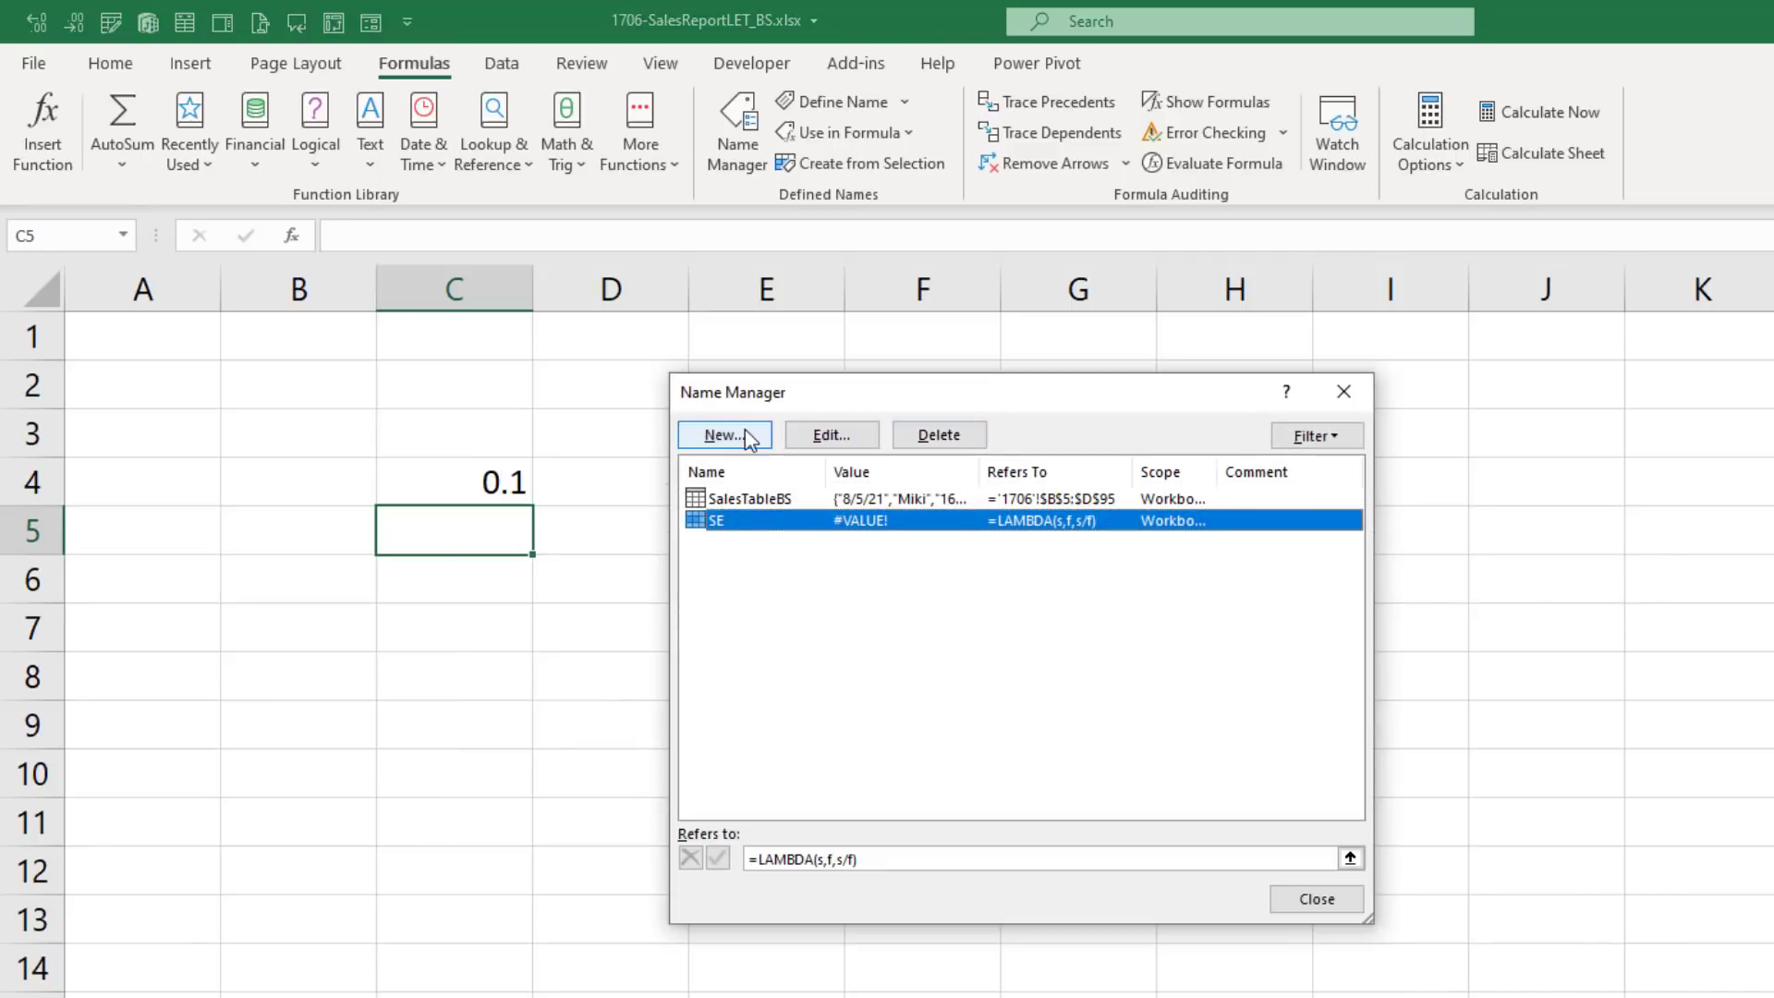
{"action": "left_click", "coordinate": [720, 437]}
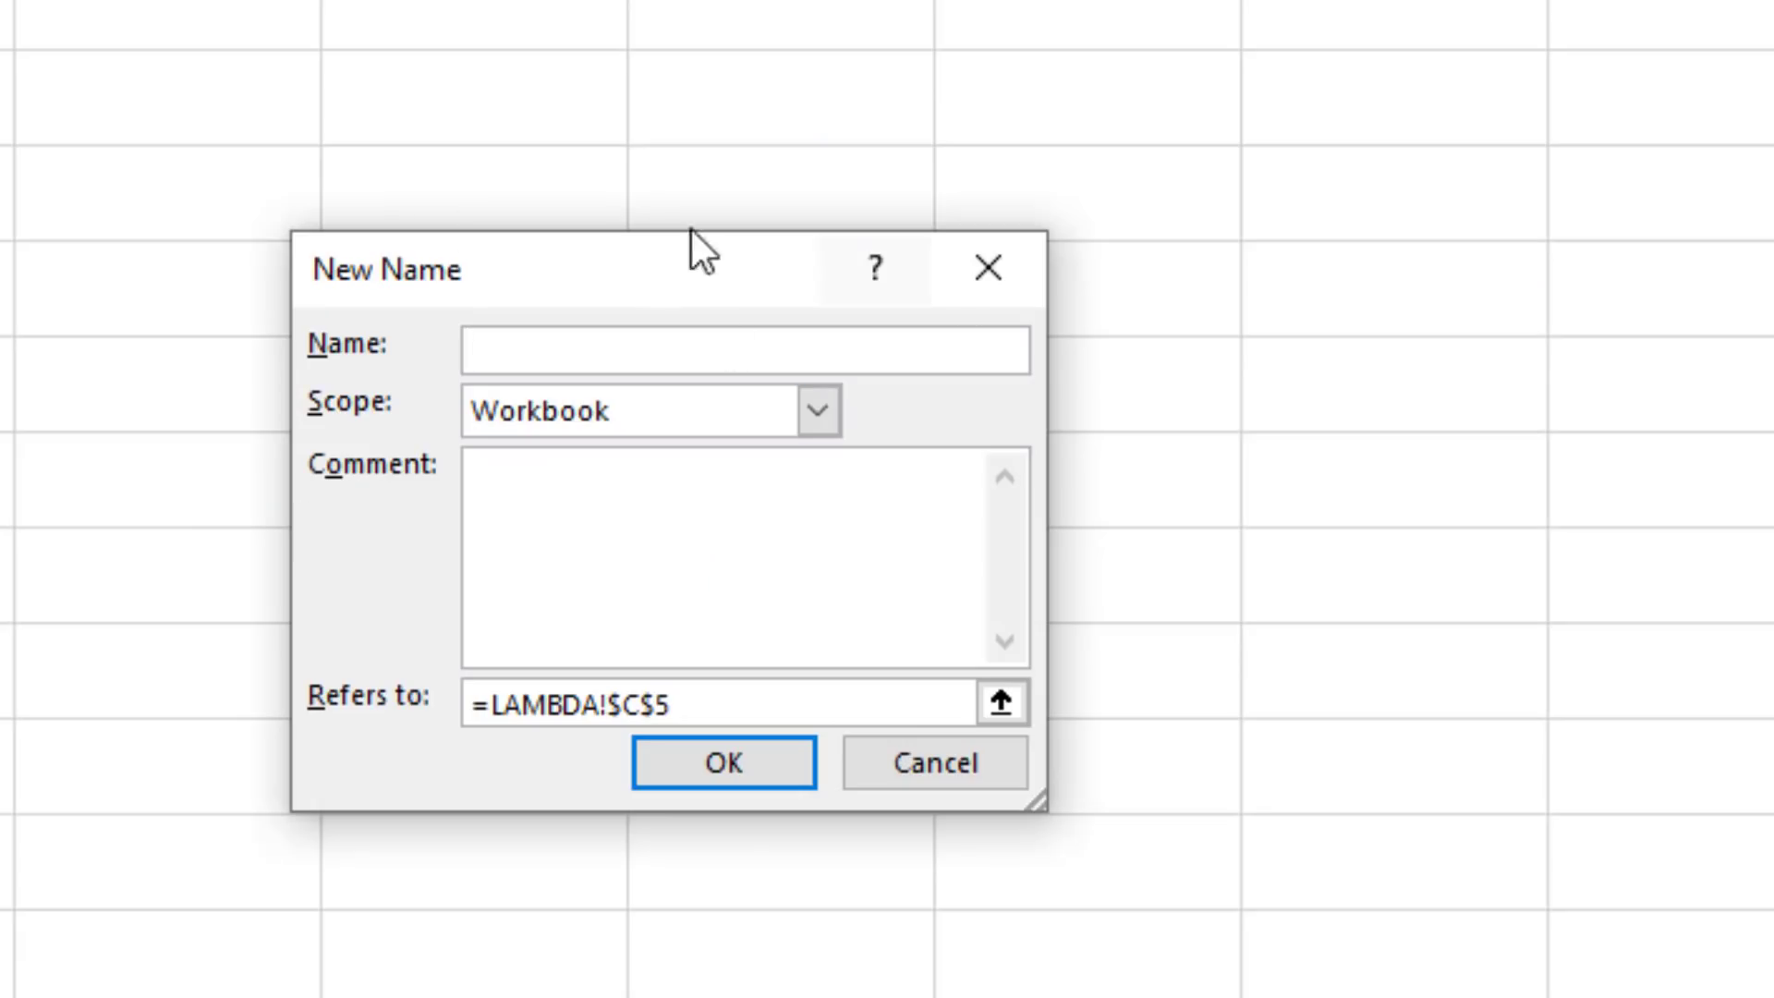
{"action": "type", "text": "DecimalChange"}
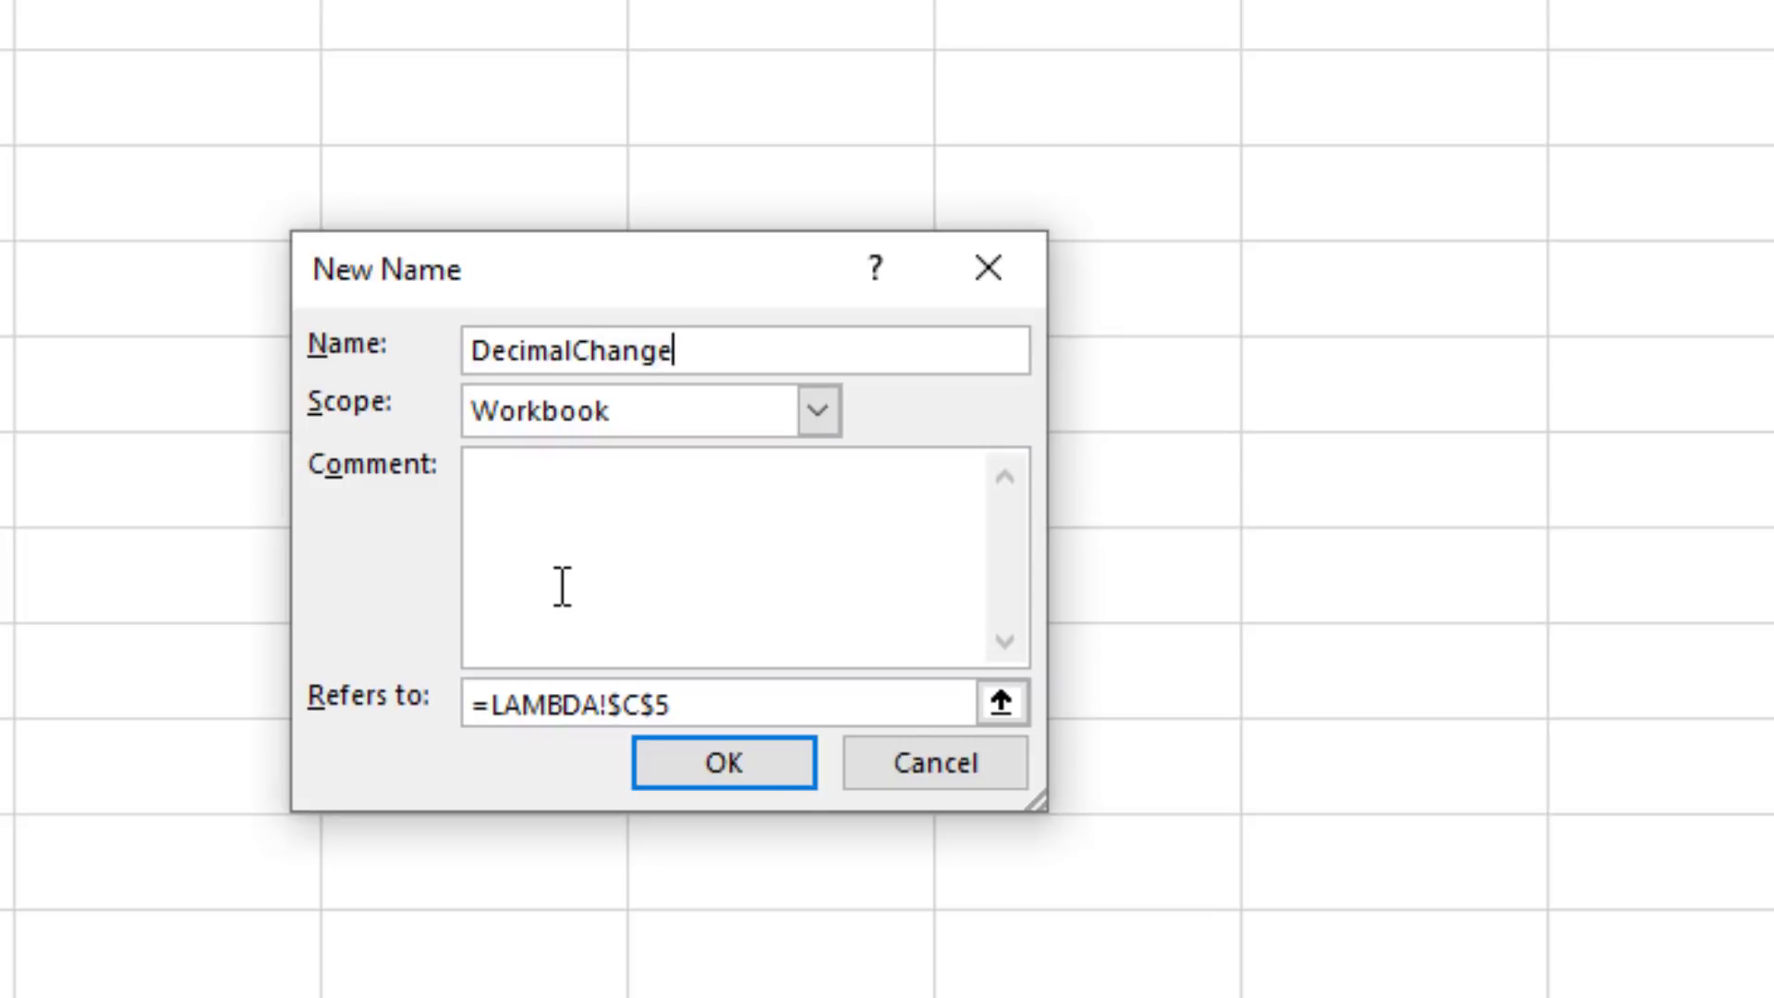
{"action": "left_click_drag", "start_coordinate": [492, 705], "coordinate": [729, 705]}
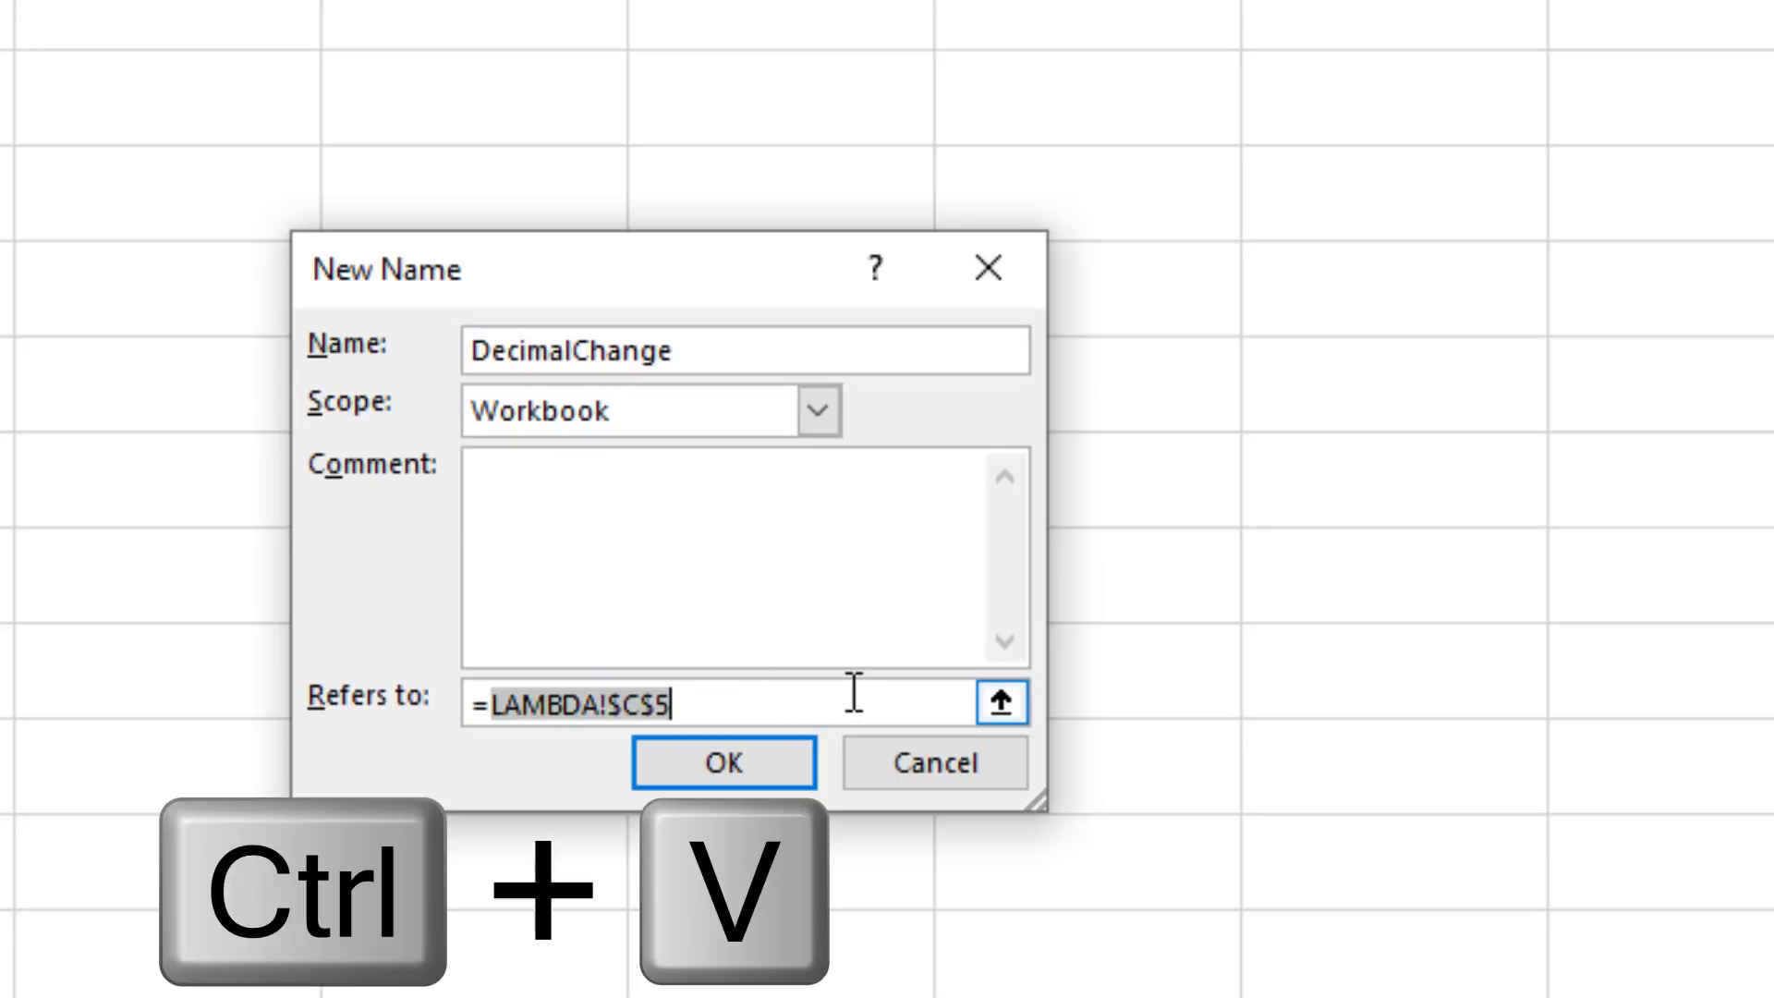
{"action": "type", "text": "LAMBDA(start,end,end/start-1)"}
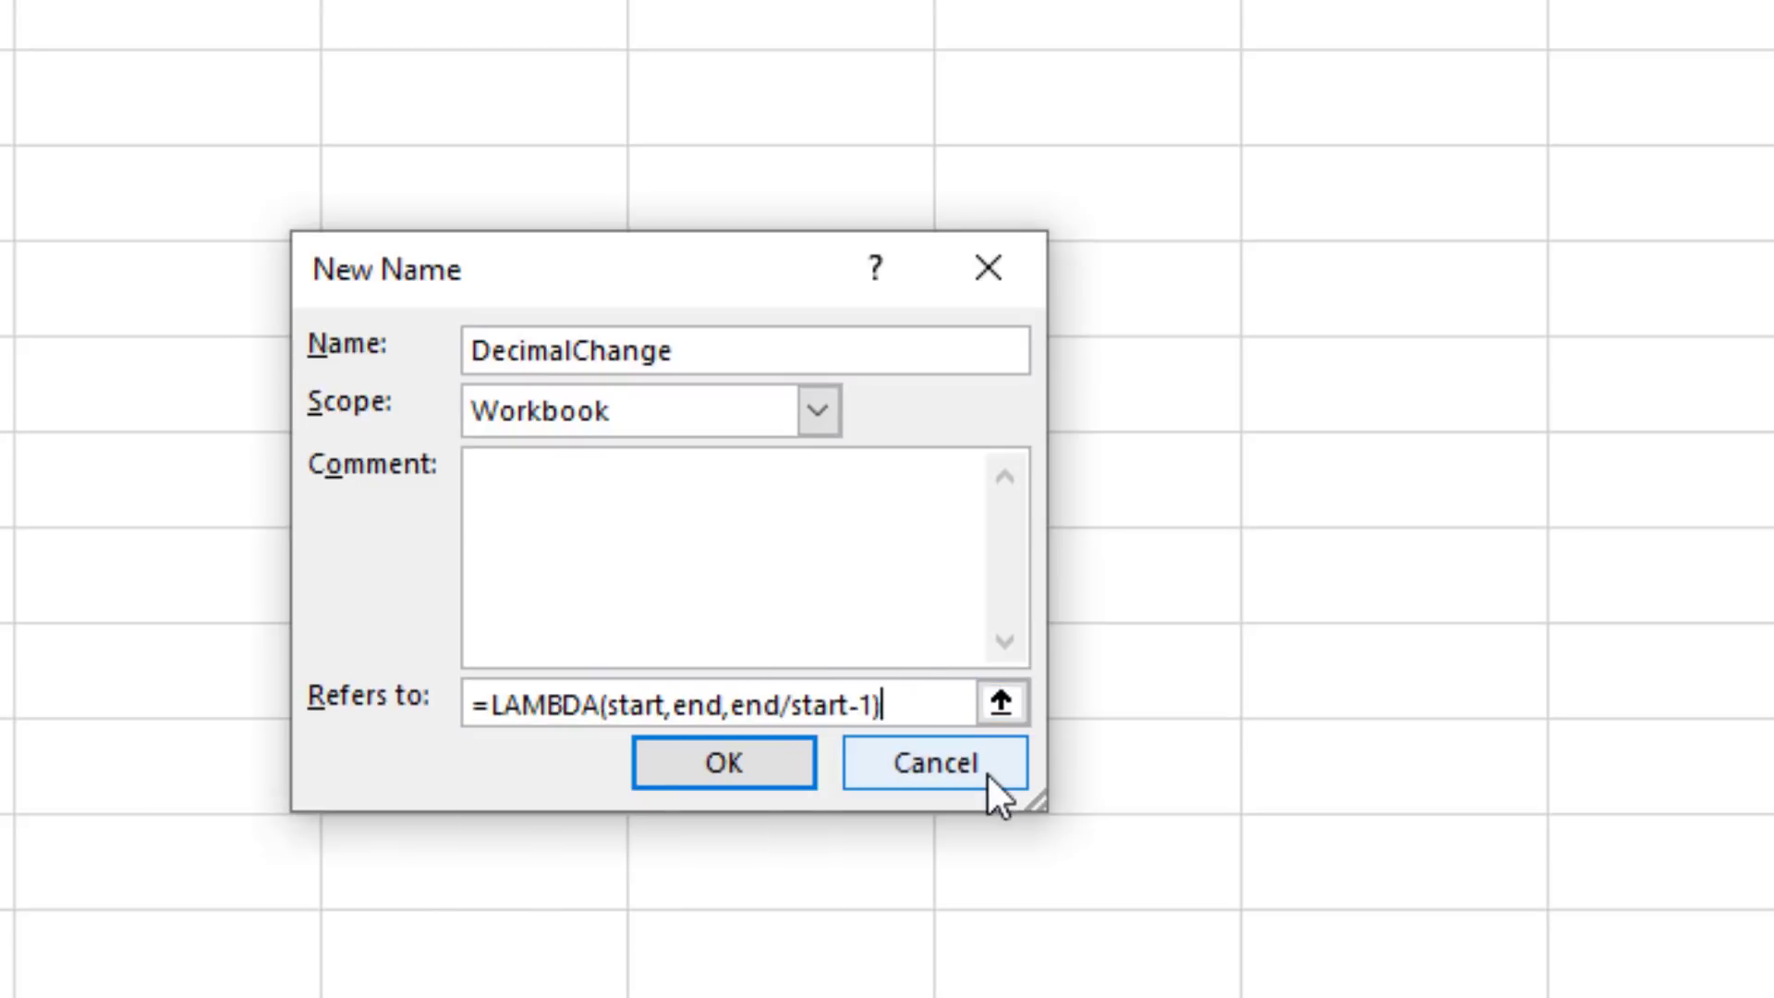
{"action": "left_click", "coordinate": [740, 767]}
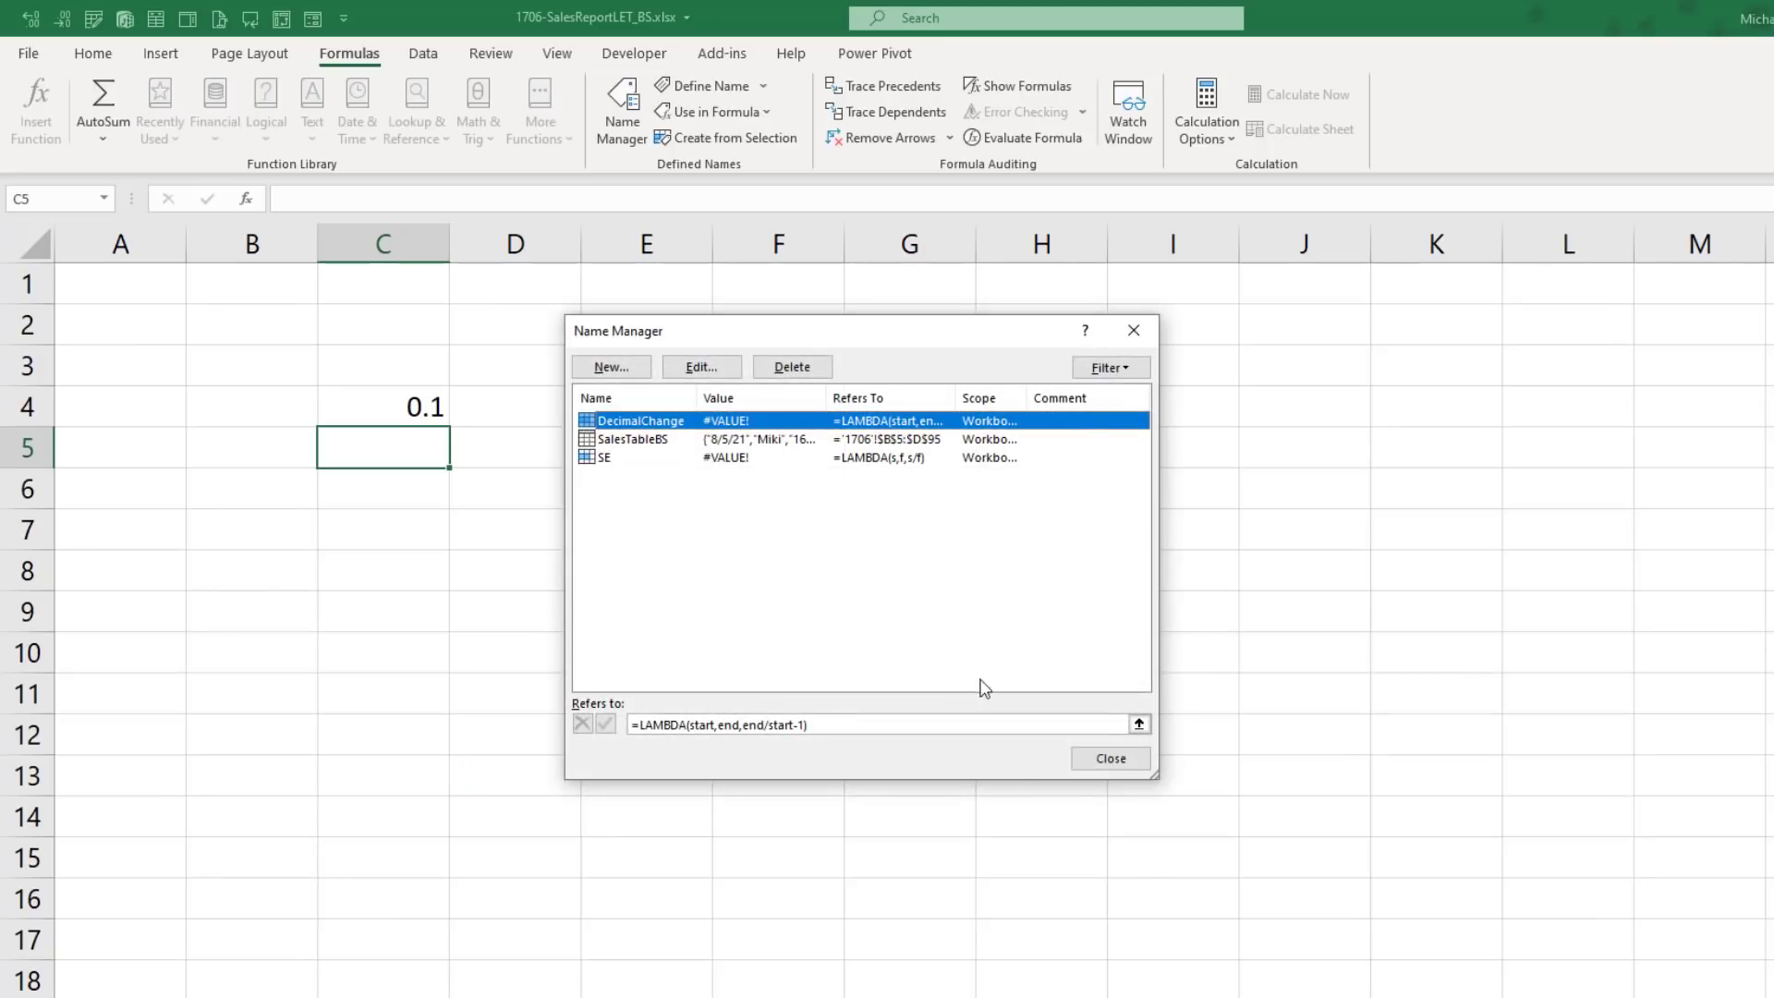
Step: Enter =DecimalChange(100,110) in E4, returning 0.1
{"action": "left_click", "coordinate": [1129, 765]}
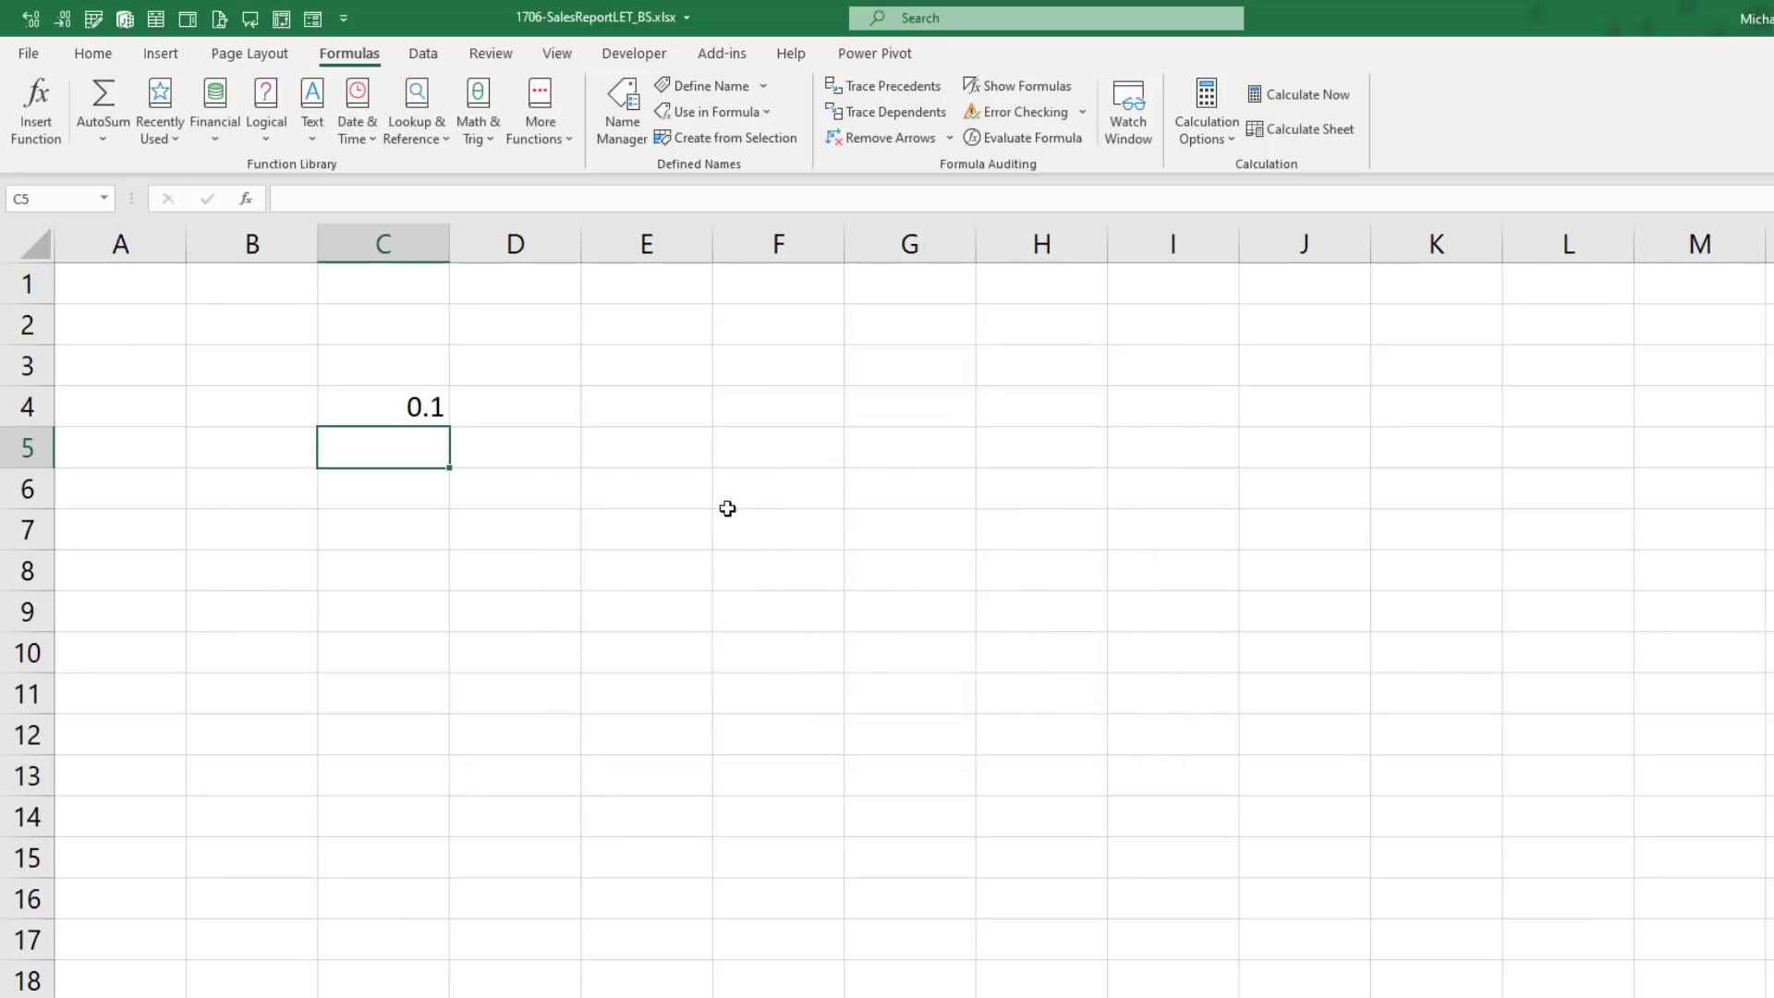
{"action": "left_click", "coordinate": [634, 413]}
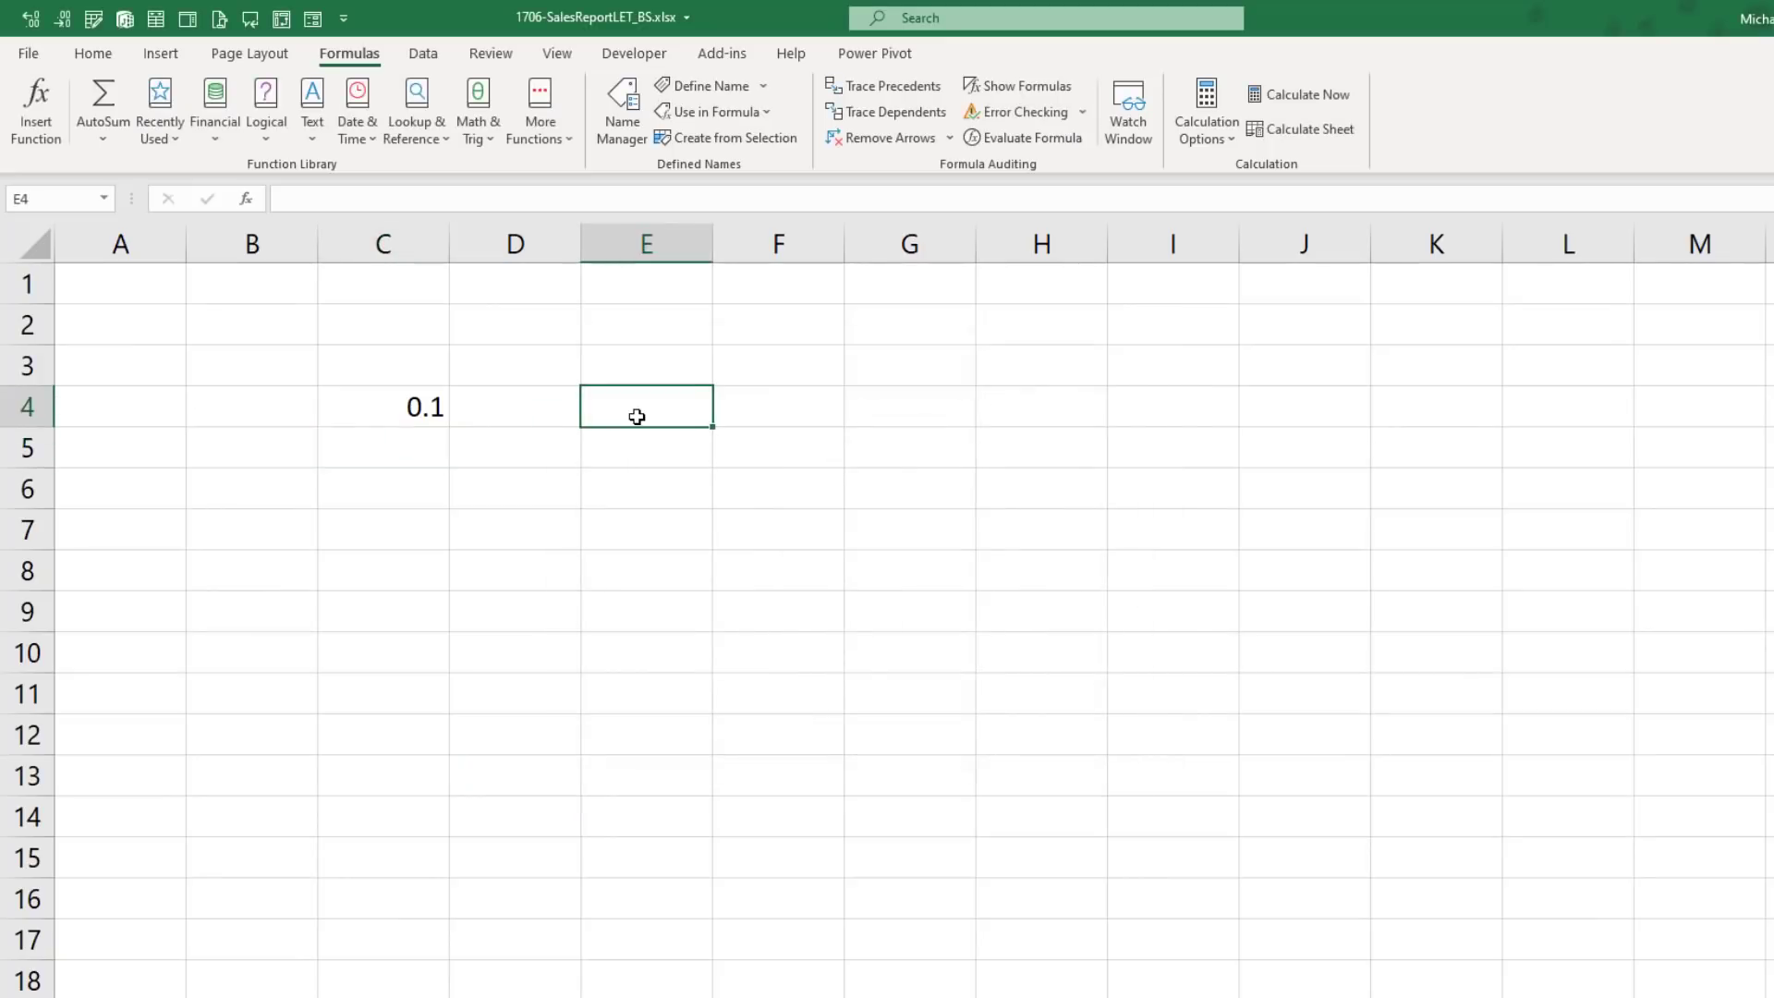
{"action": "type", "text": "=de"}
{"action": "key", "text": "Down"}
{"action": "key", "text": "Down"}
{"action": "key", "text": "Down"}
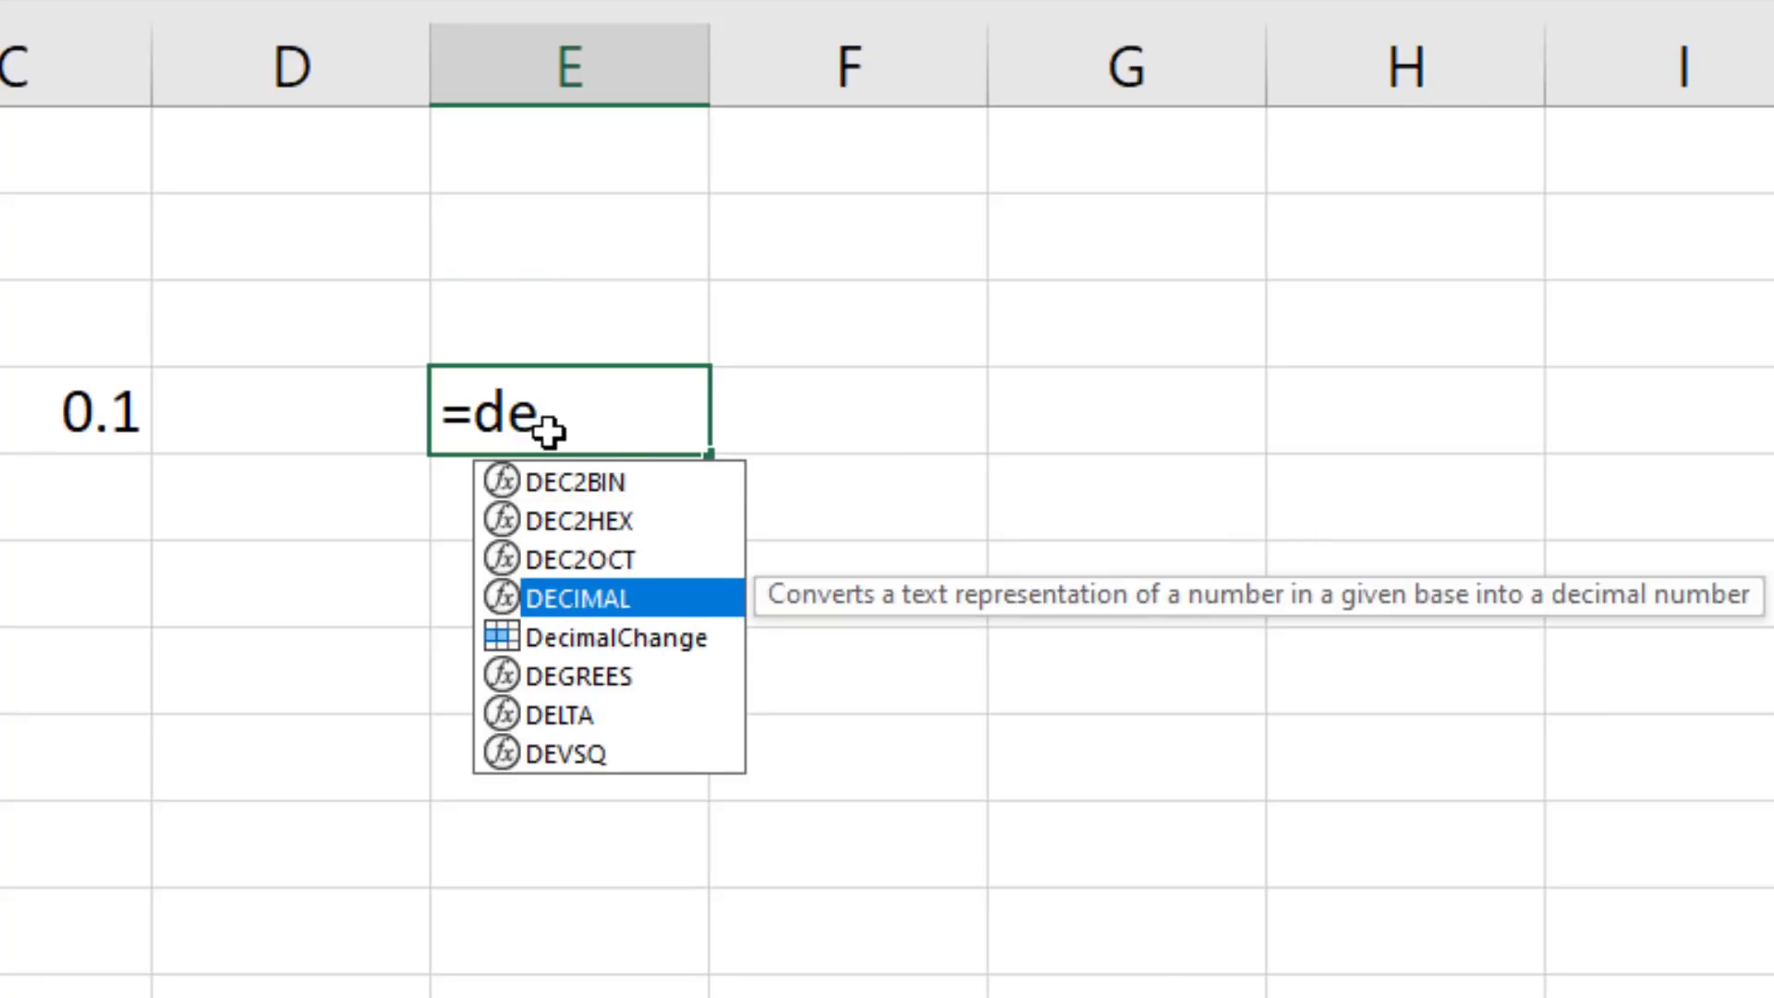
{"action": "key", "text": "Down"}
{"action": "key", "text": "Tab"}
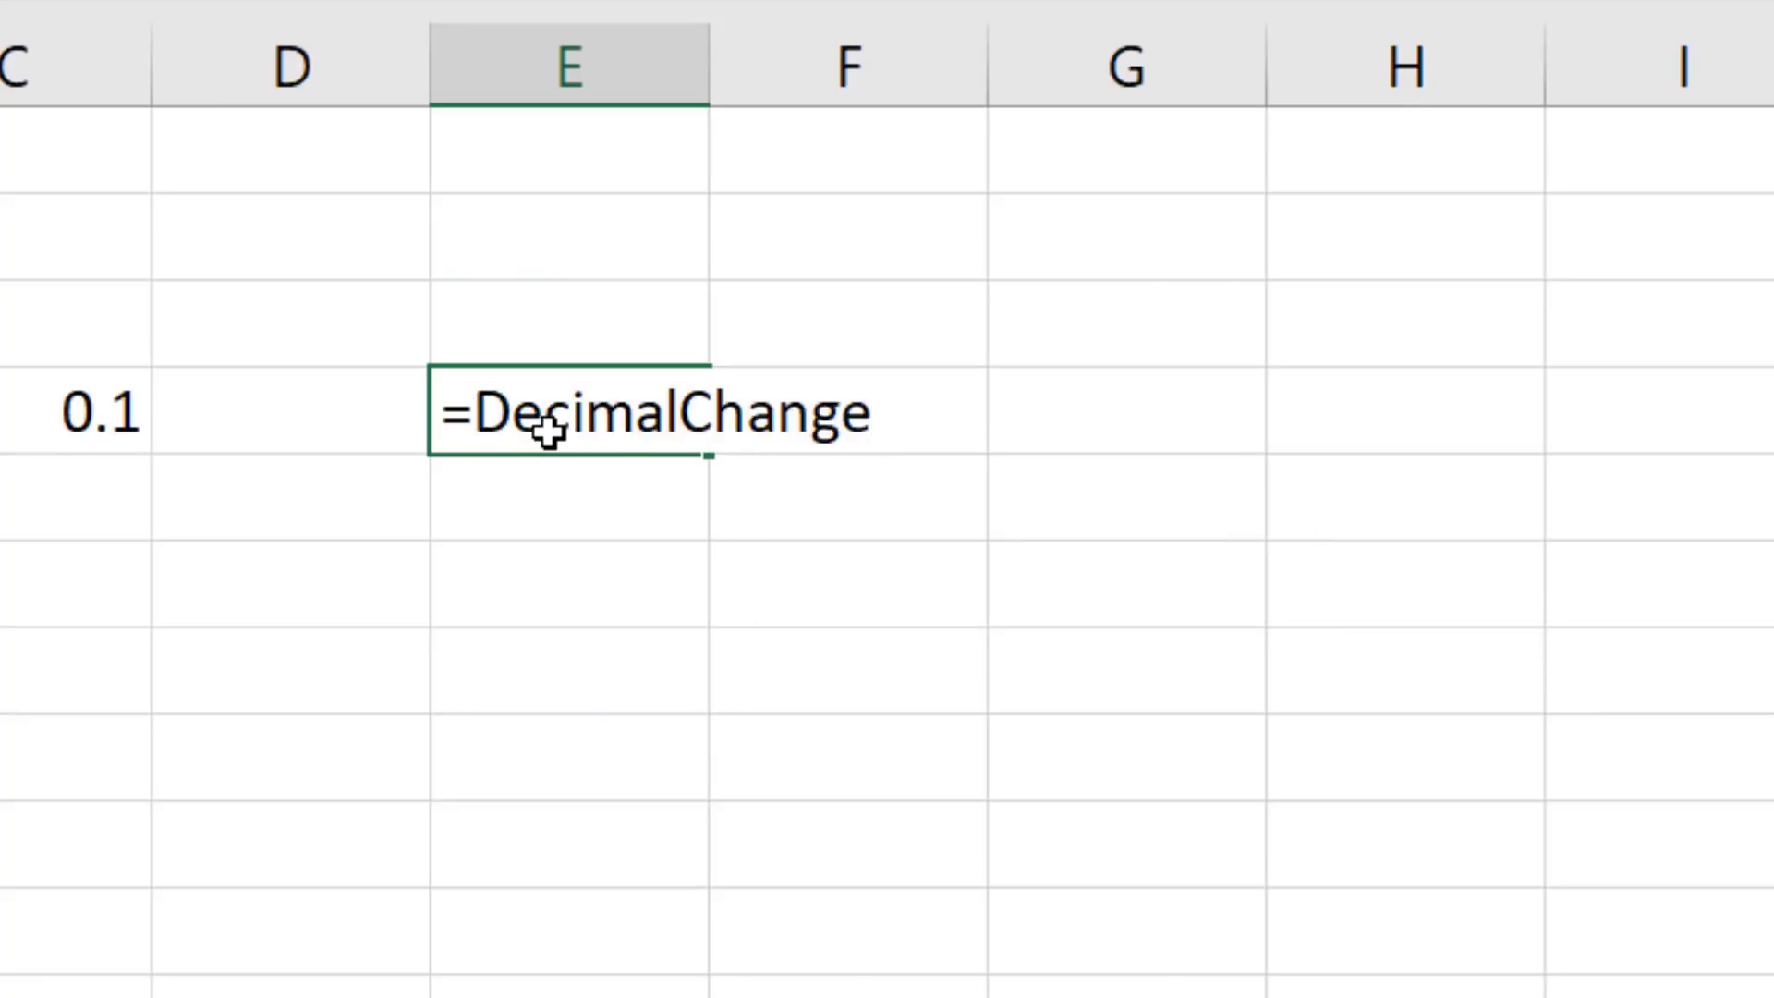
{"action": "type", "text": "(100"}
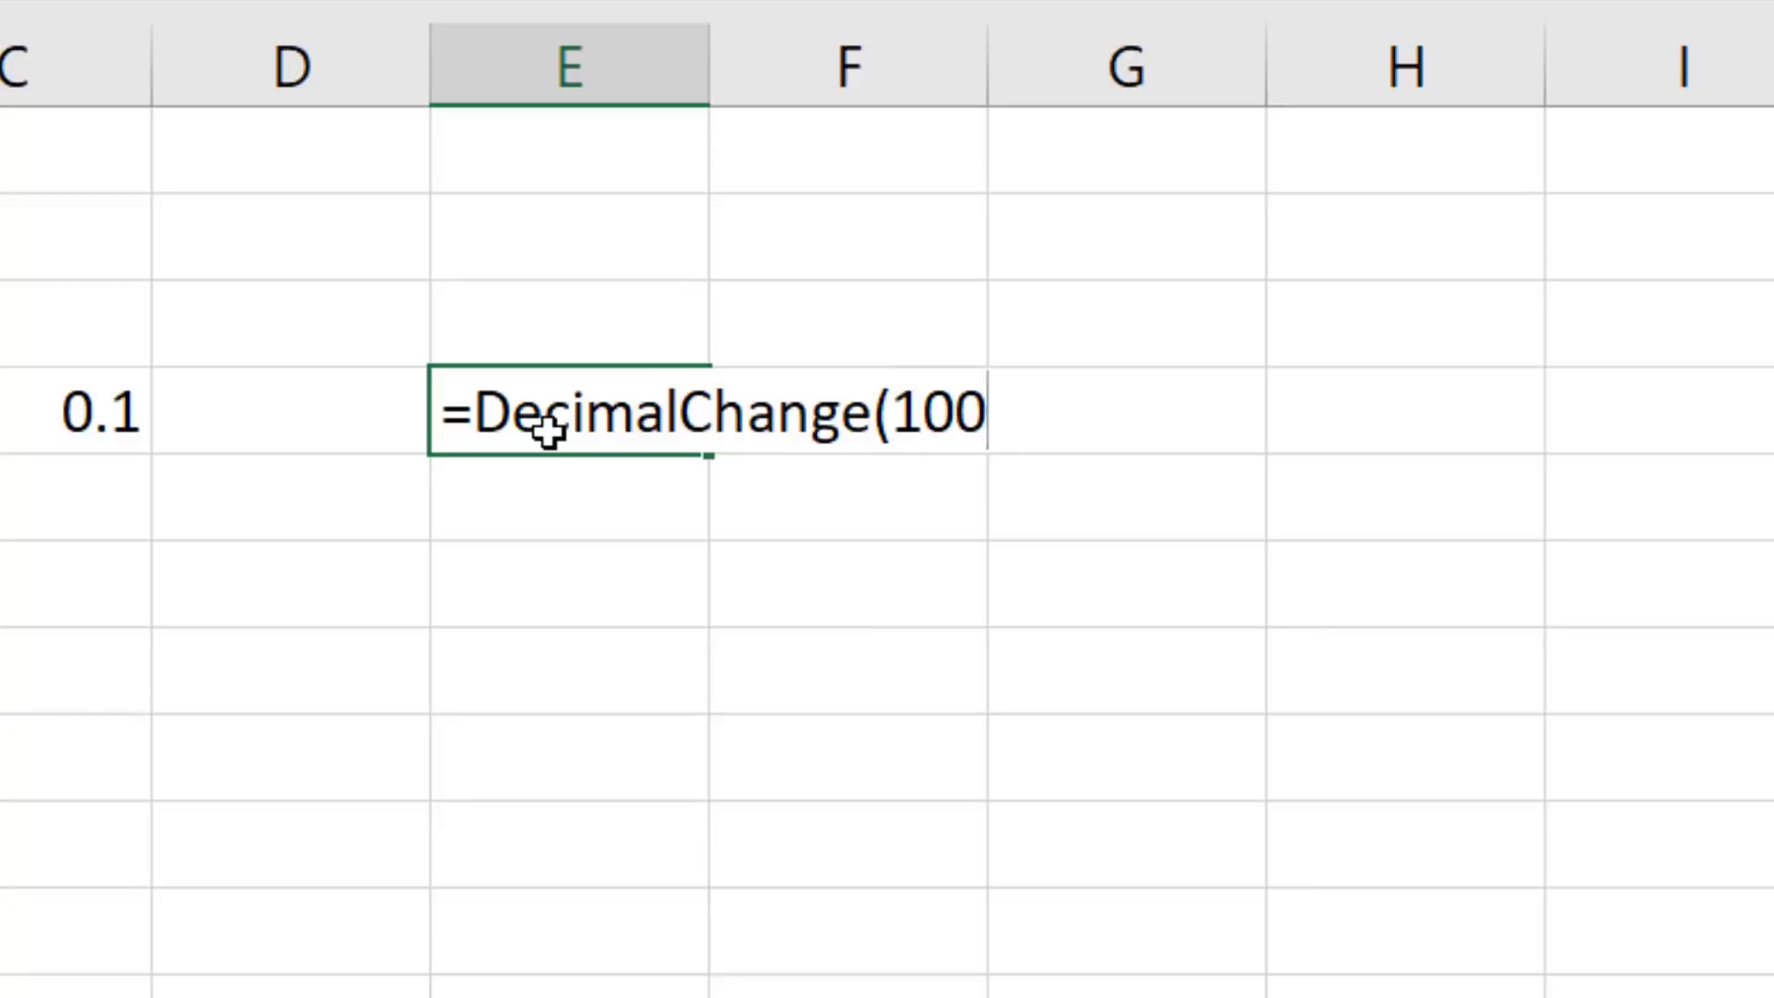
{"action": "type", "text": ",1"}
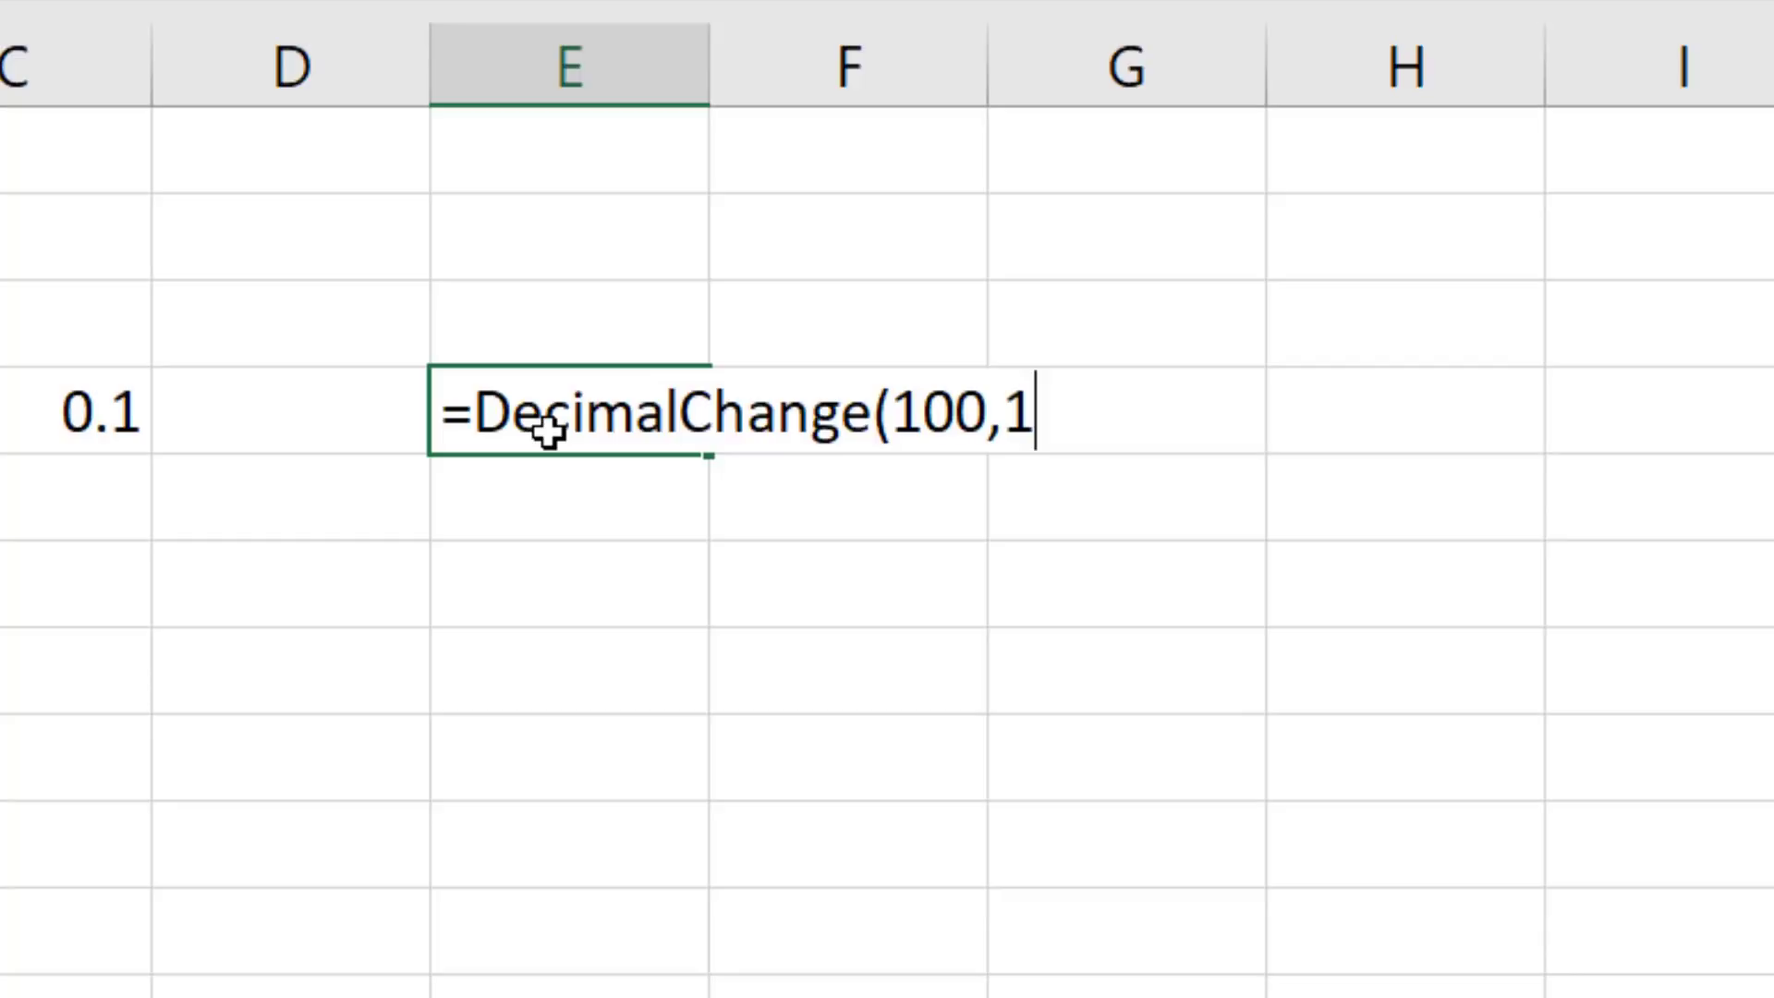
{"action": "type", "text": "10)"}
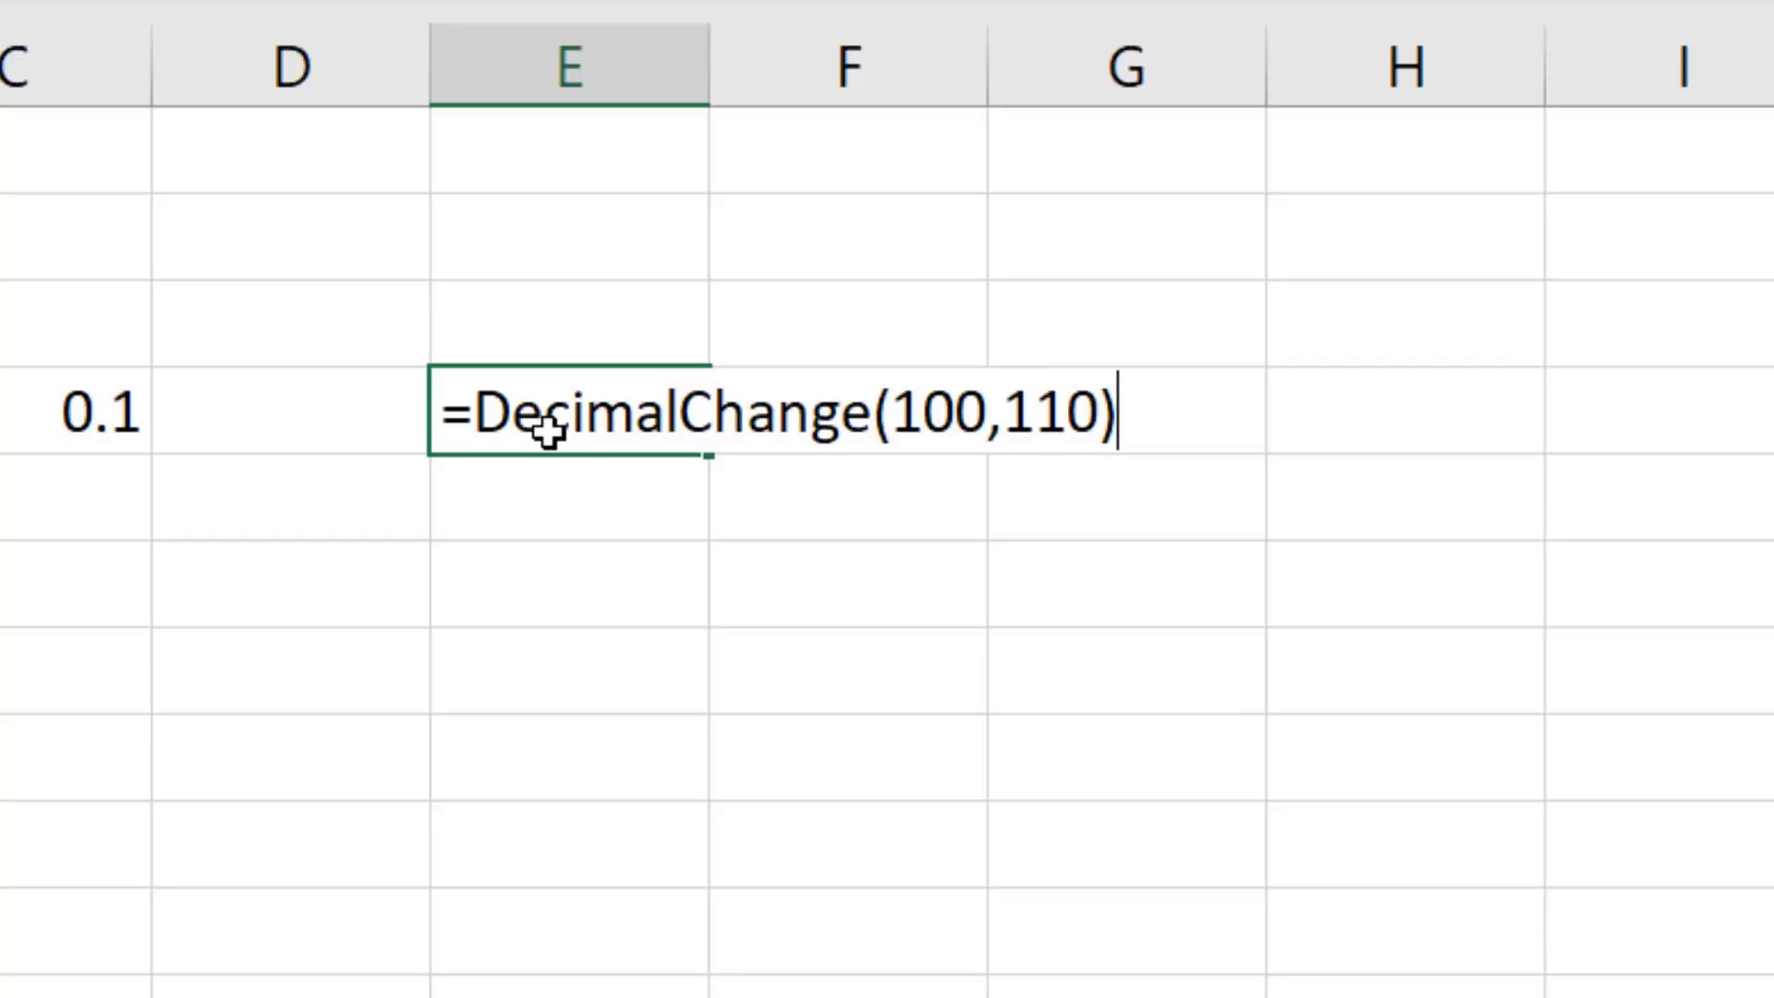
{"action": "key", "text": "Return"}
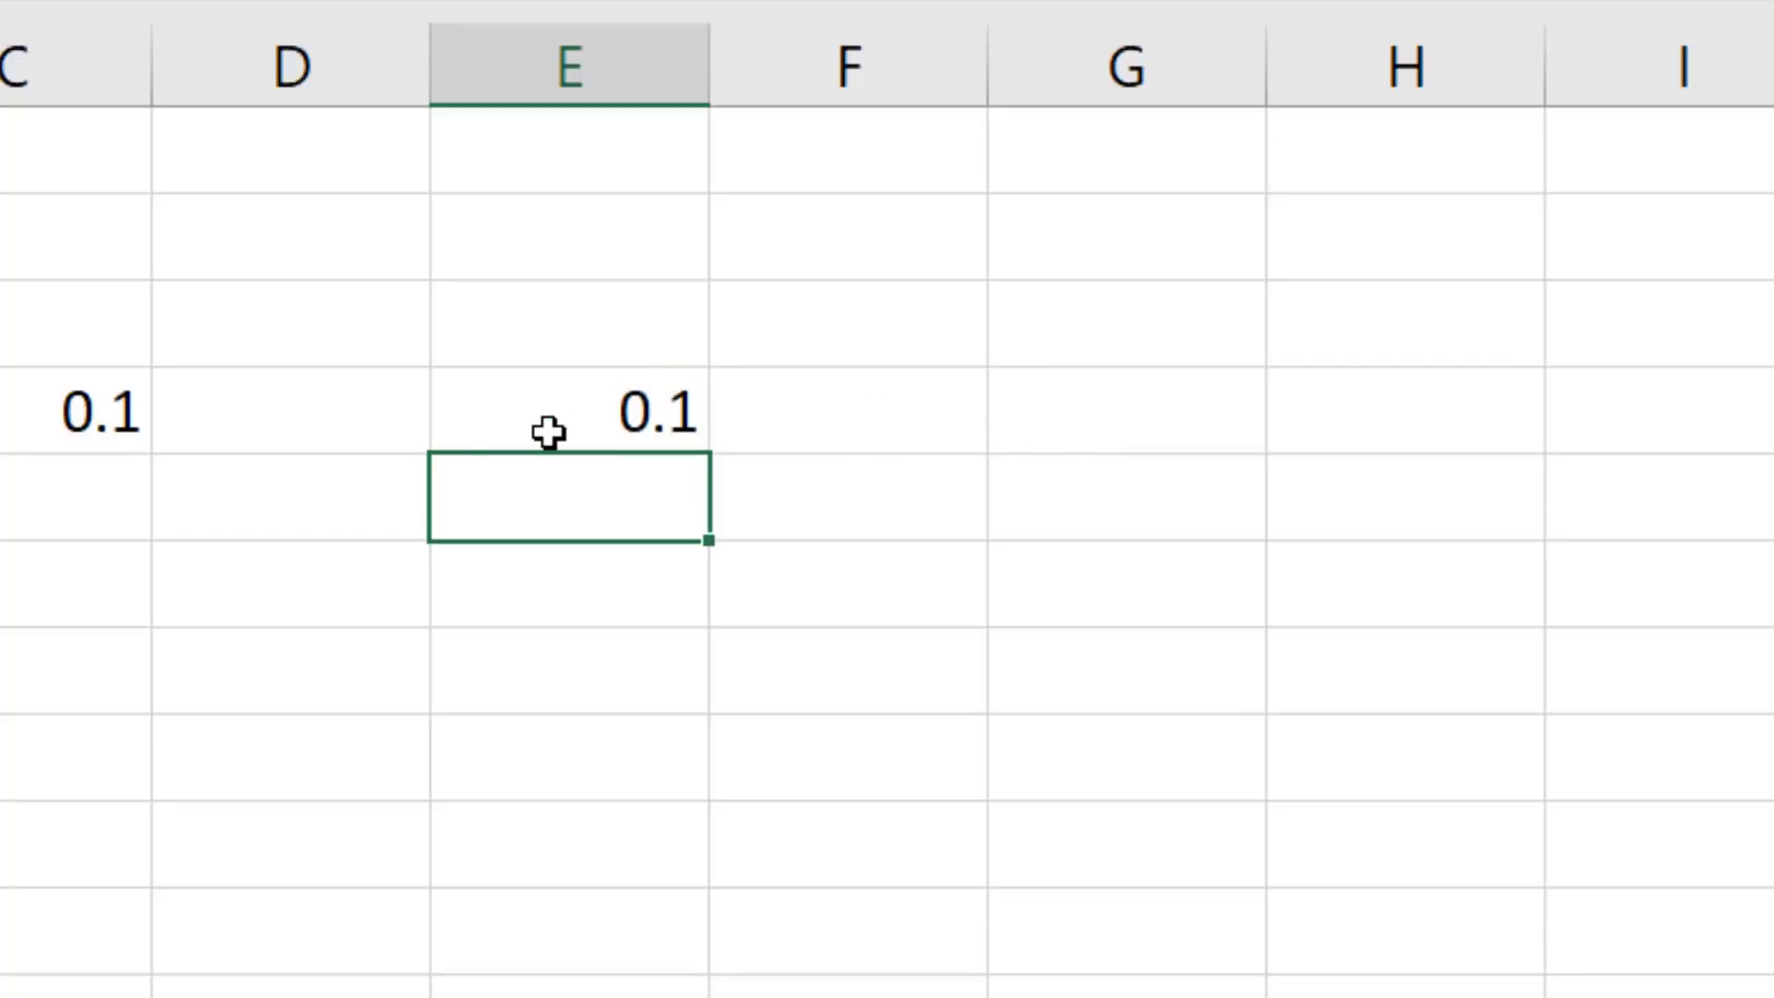
Step: Edit DecimalChange to wrap end/start-1 in TEXT(…,"0.00%"), making E4 show 10.00%
{"action": "key", "text": "ctrl+F3"}
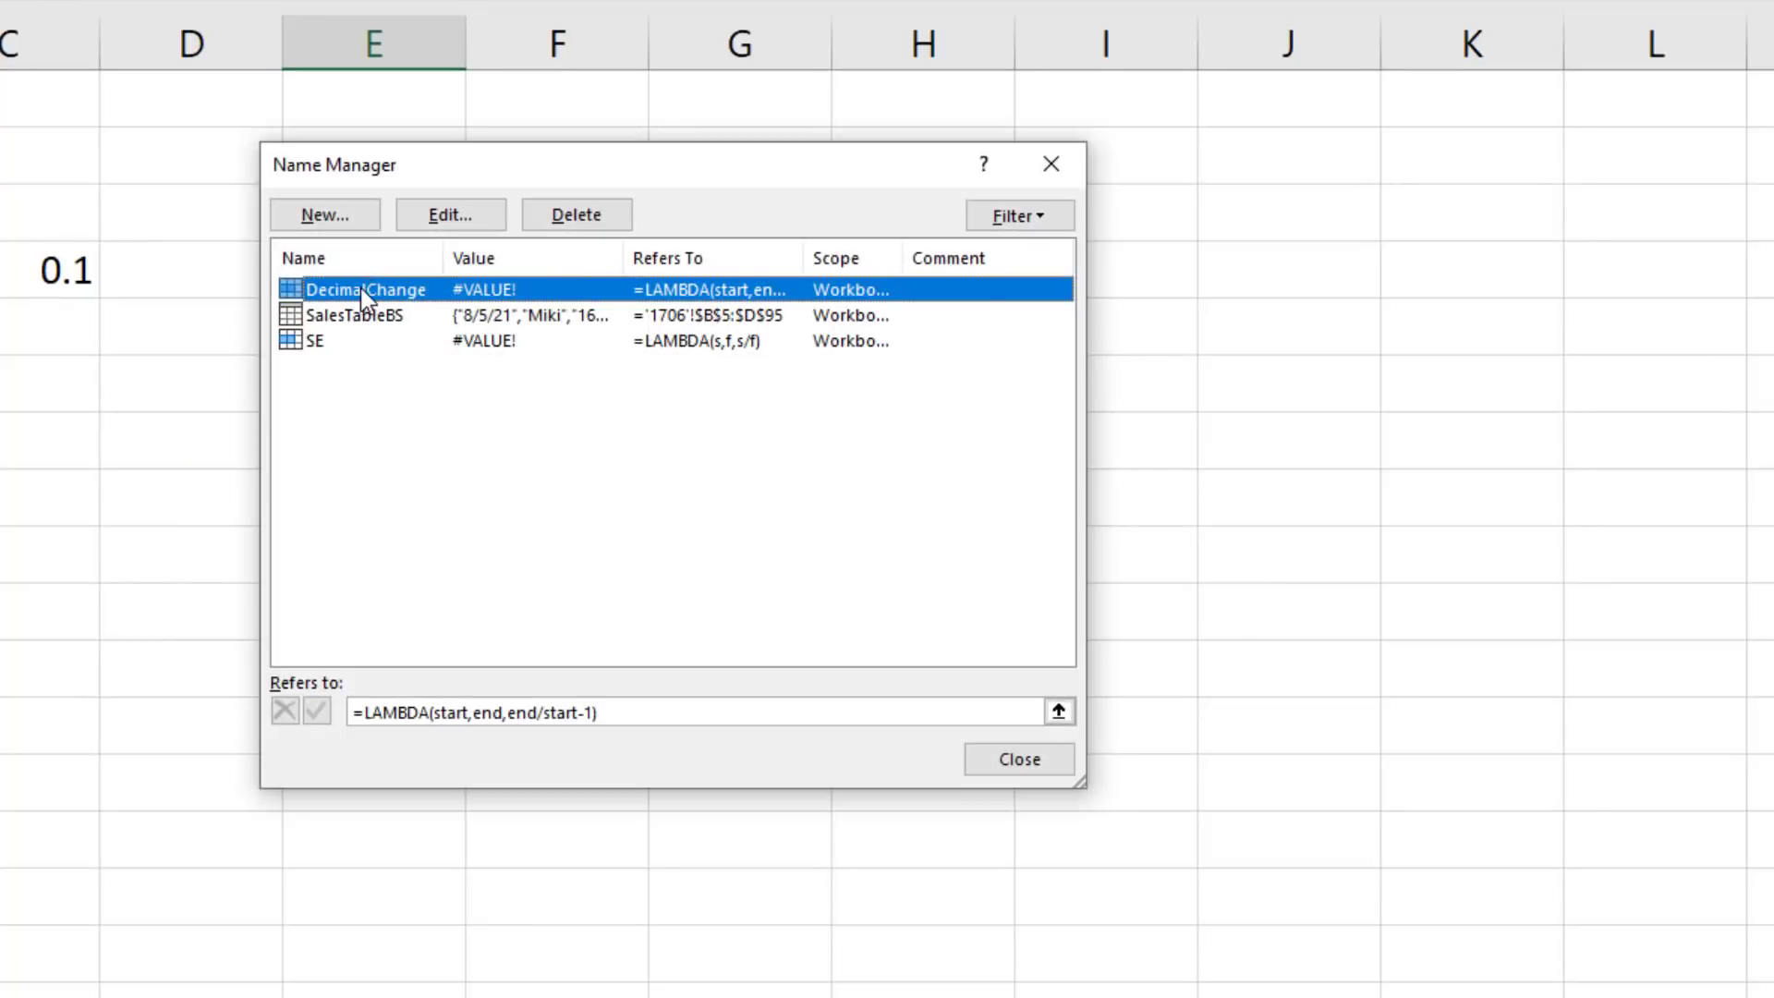
{"action": "left_click", "coordinate": [449, 224]}
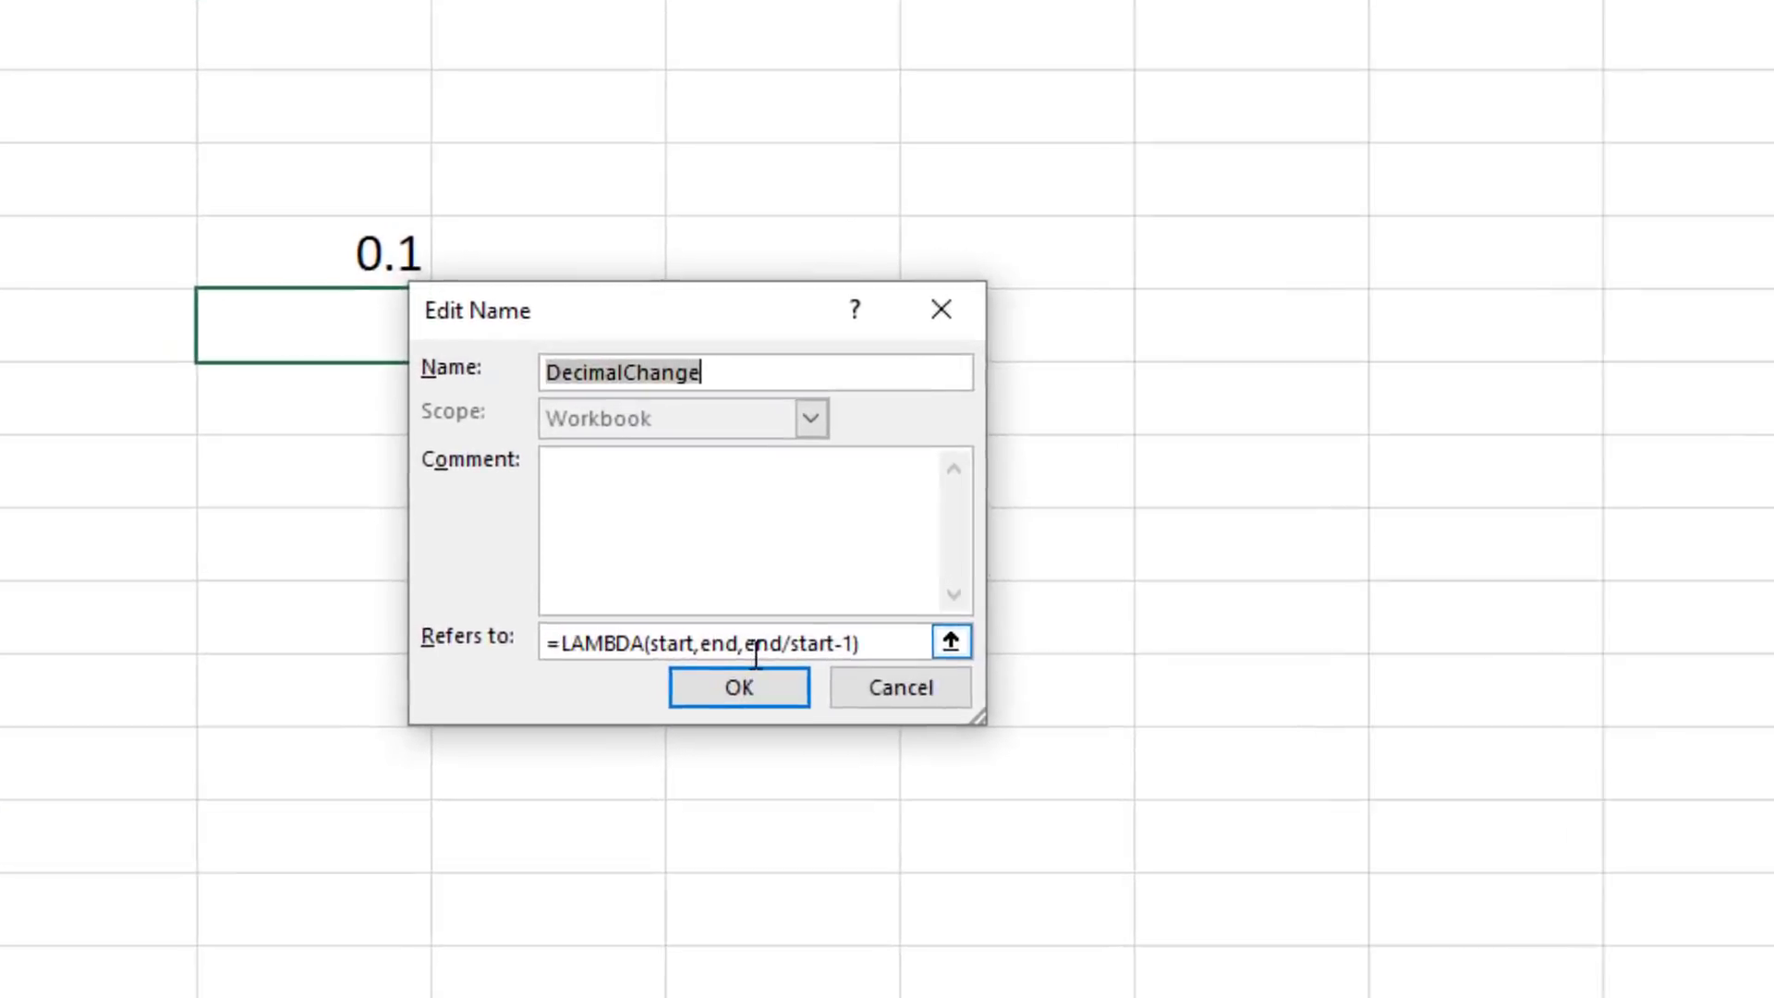
{"action": "left_click", "coordinate": [750, 645]}
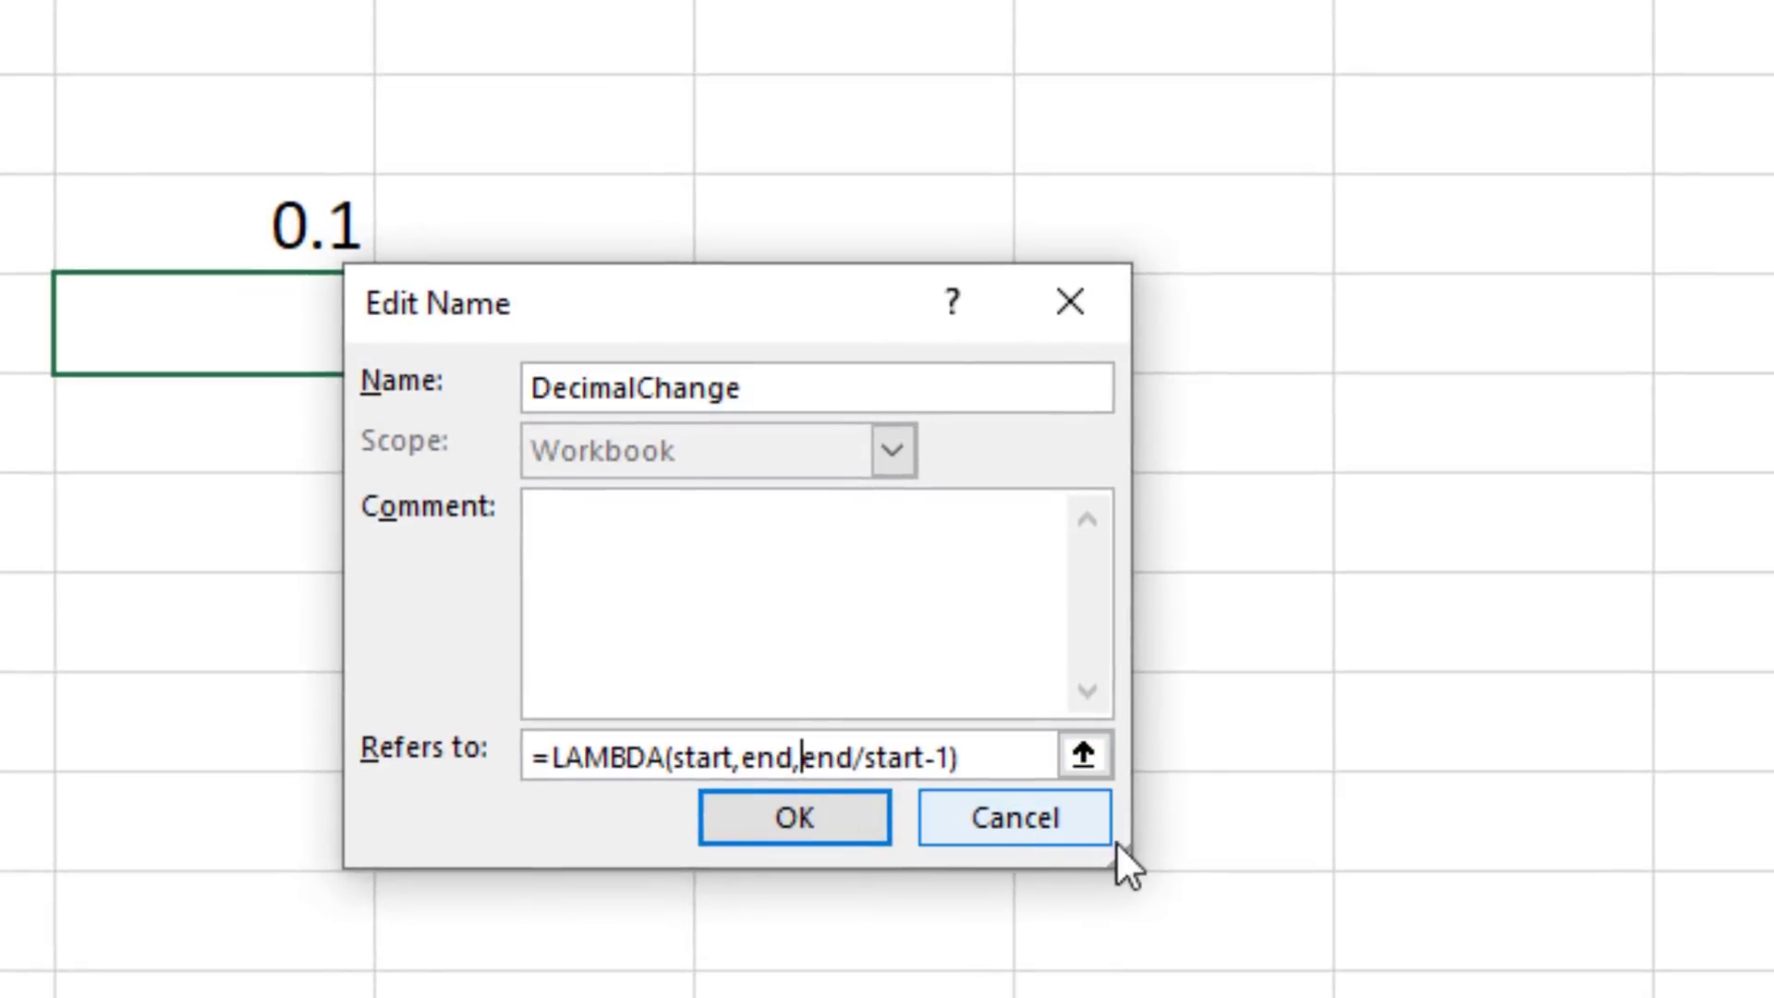
{"action": "left_click_drag", "start_coordinate": [1118, 854], "coordinate": [1682, 966]}
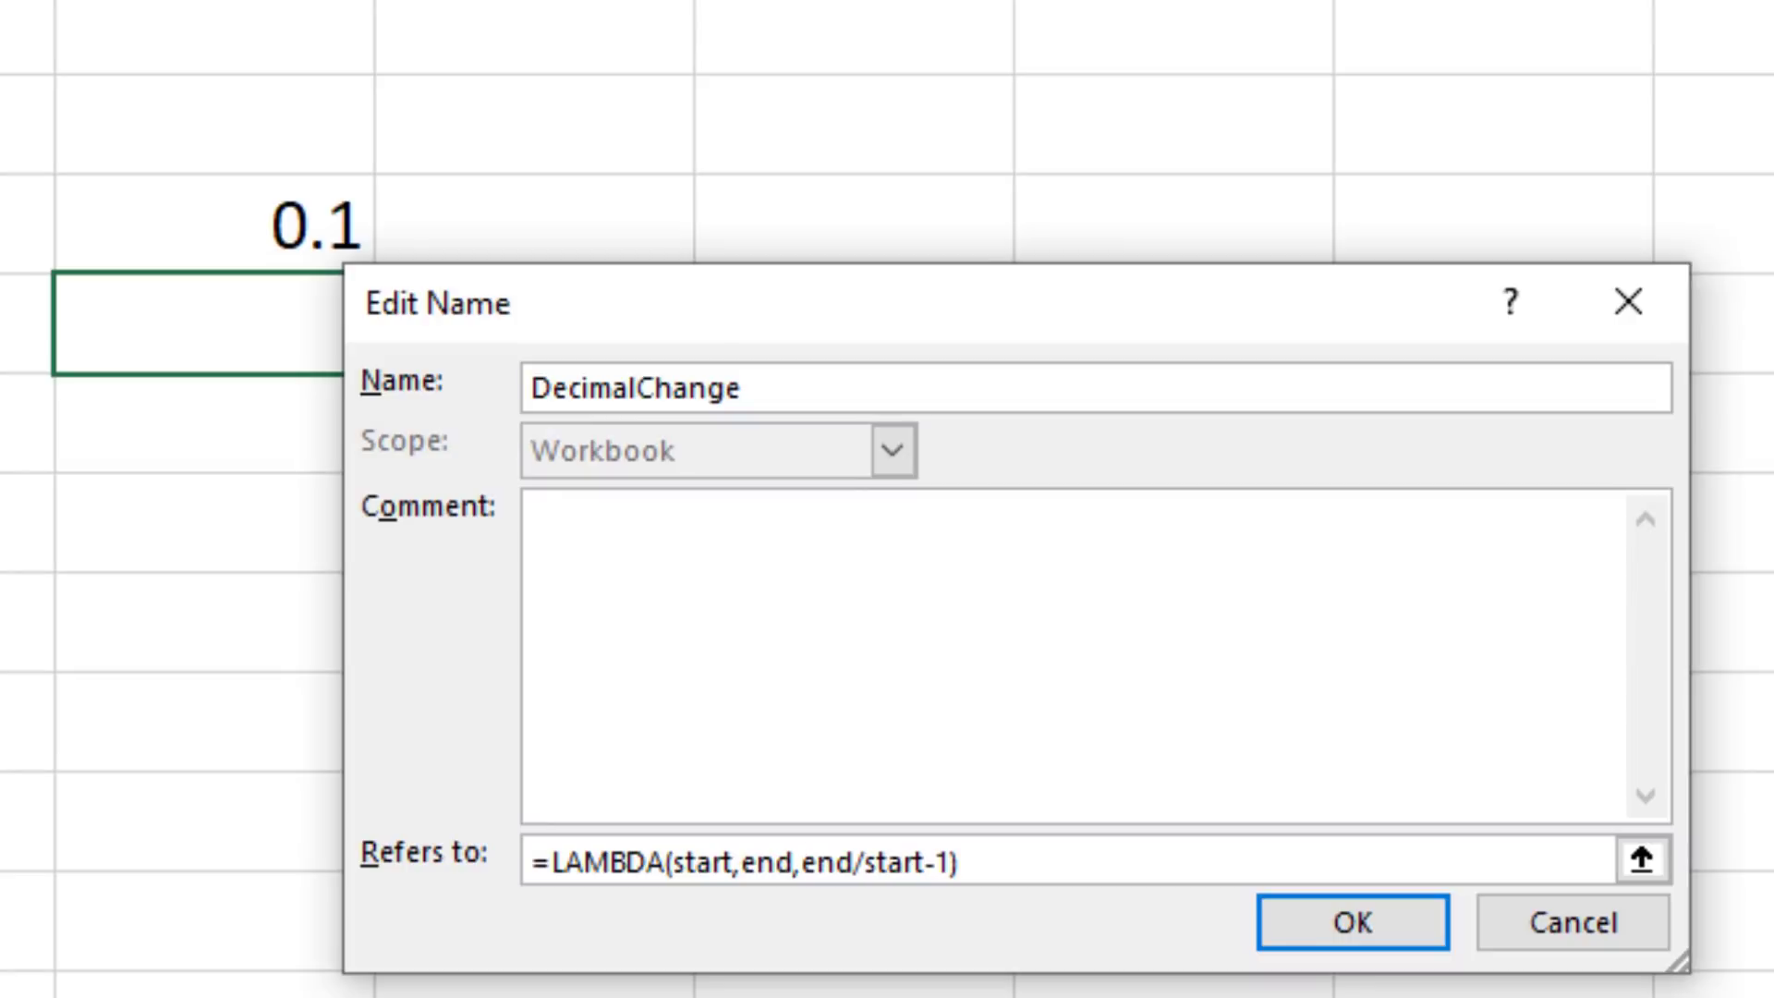
{"action": "type", "text": "TEXT"}
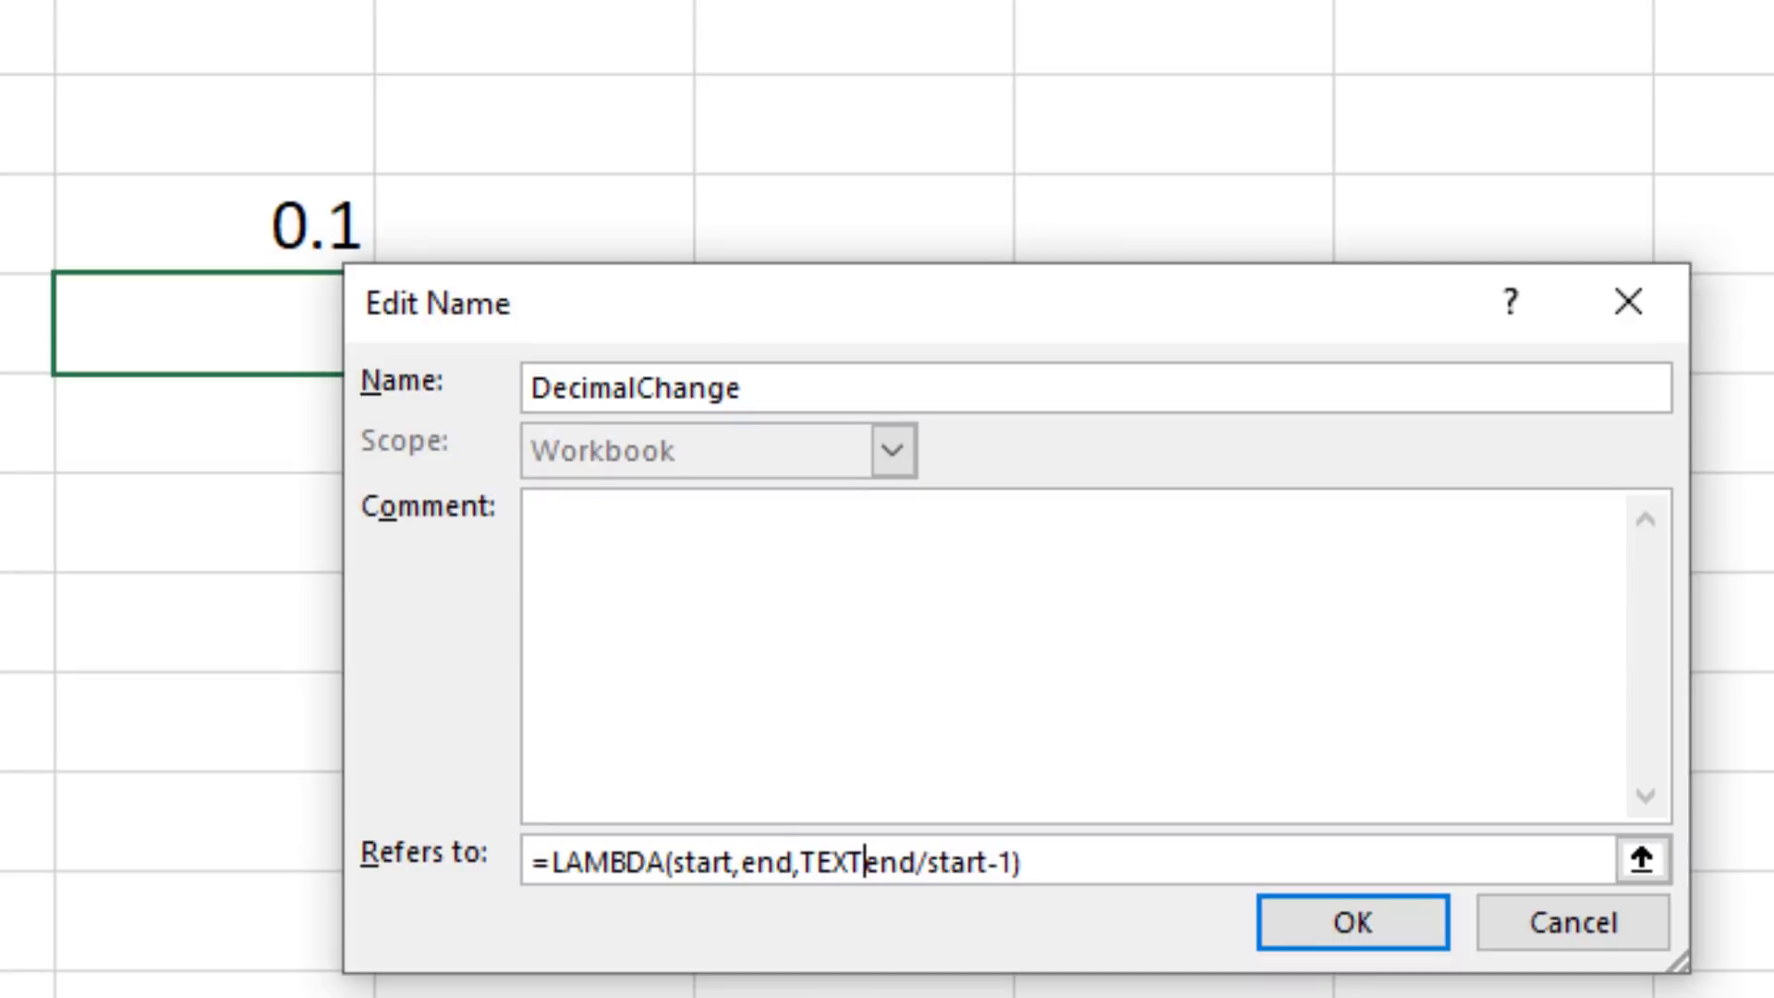
{"action": "type", "text": "("}
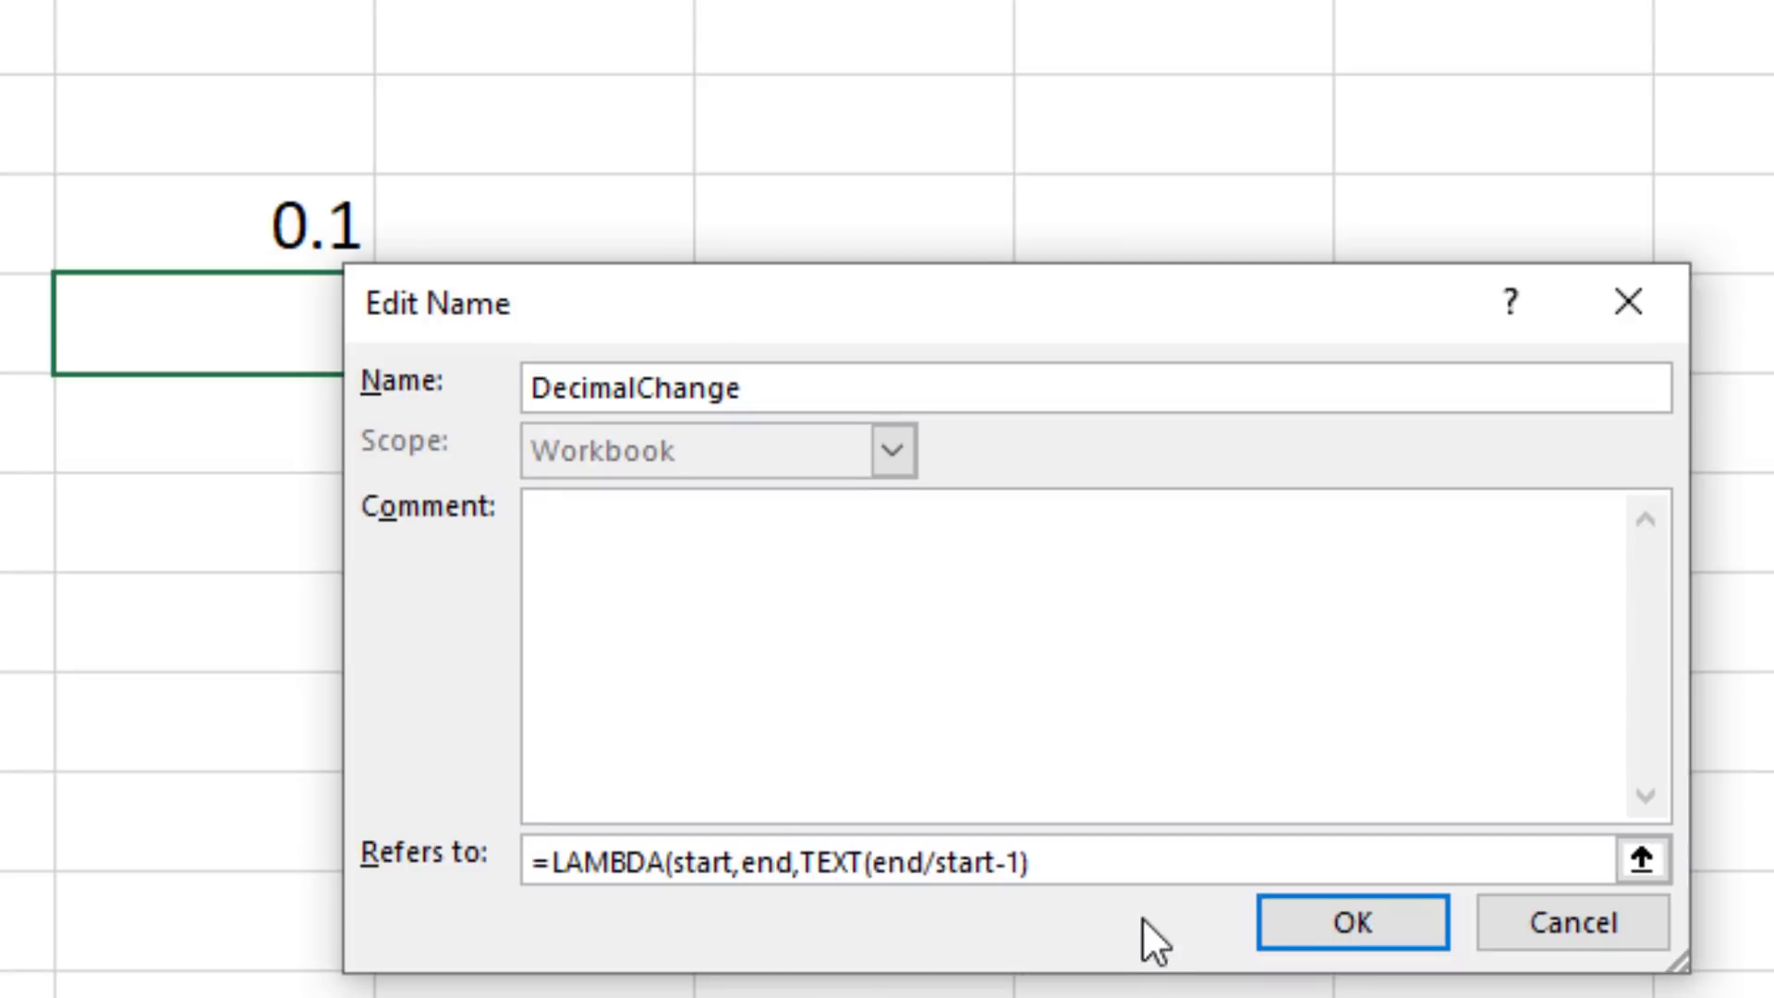
{"action": "left_click", "coordinate": [1032, 860]}
{"action": "key", "text": "BackSpace"}
{"action": "type", "text": ",\""}
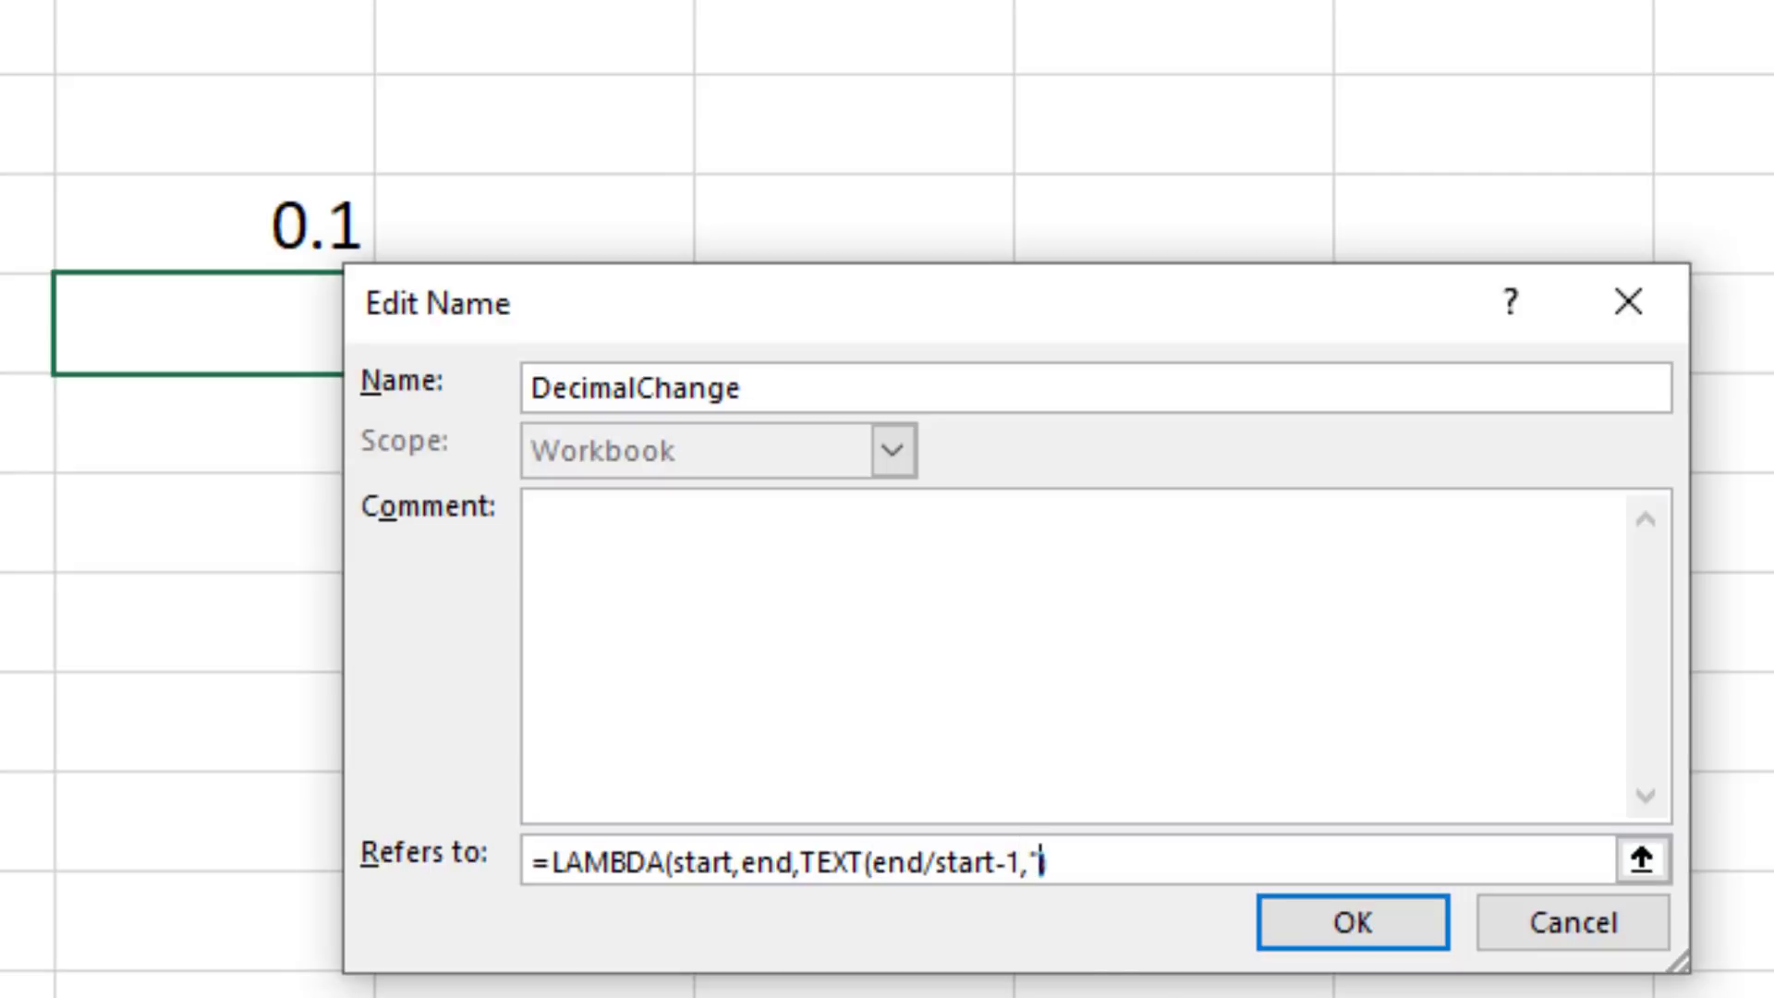
{"action": "type", "text": "0.00%\""}
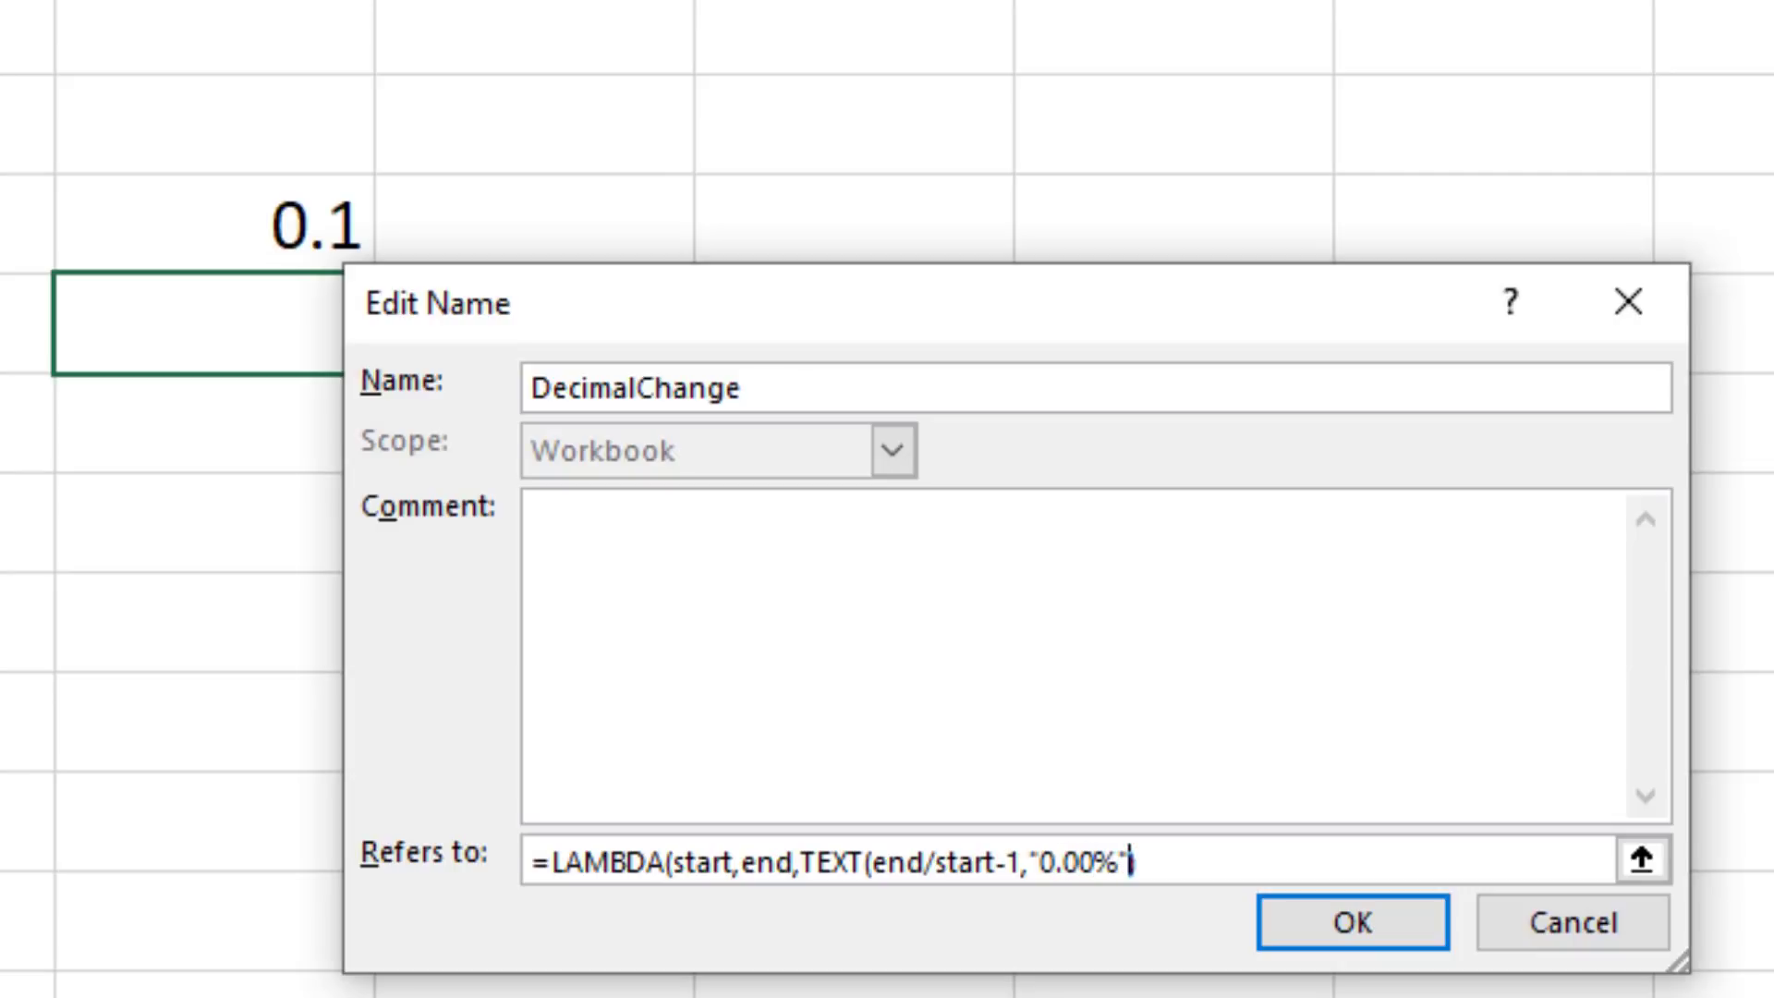
{"action": "key", "text": "End"}
{"action": "type", "text": ")"}
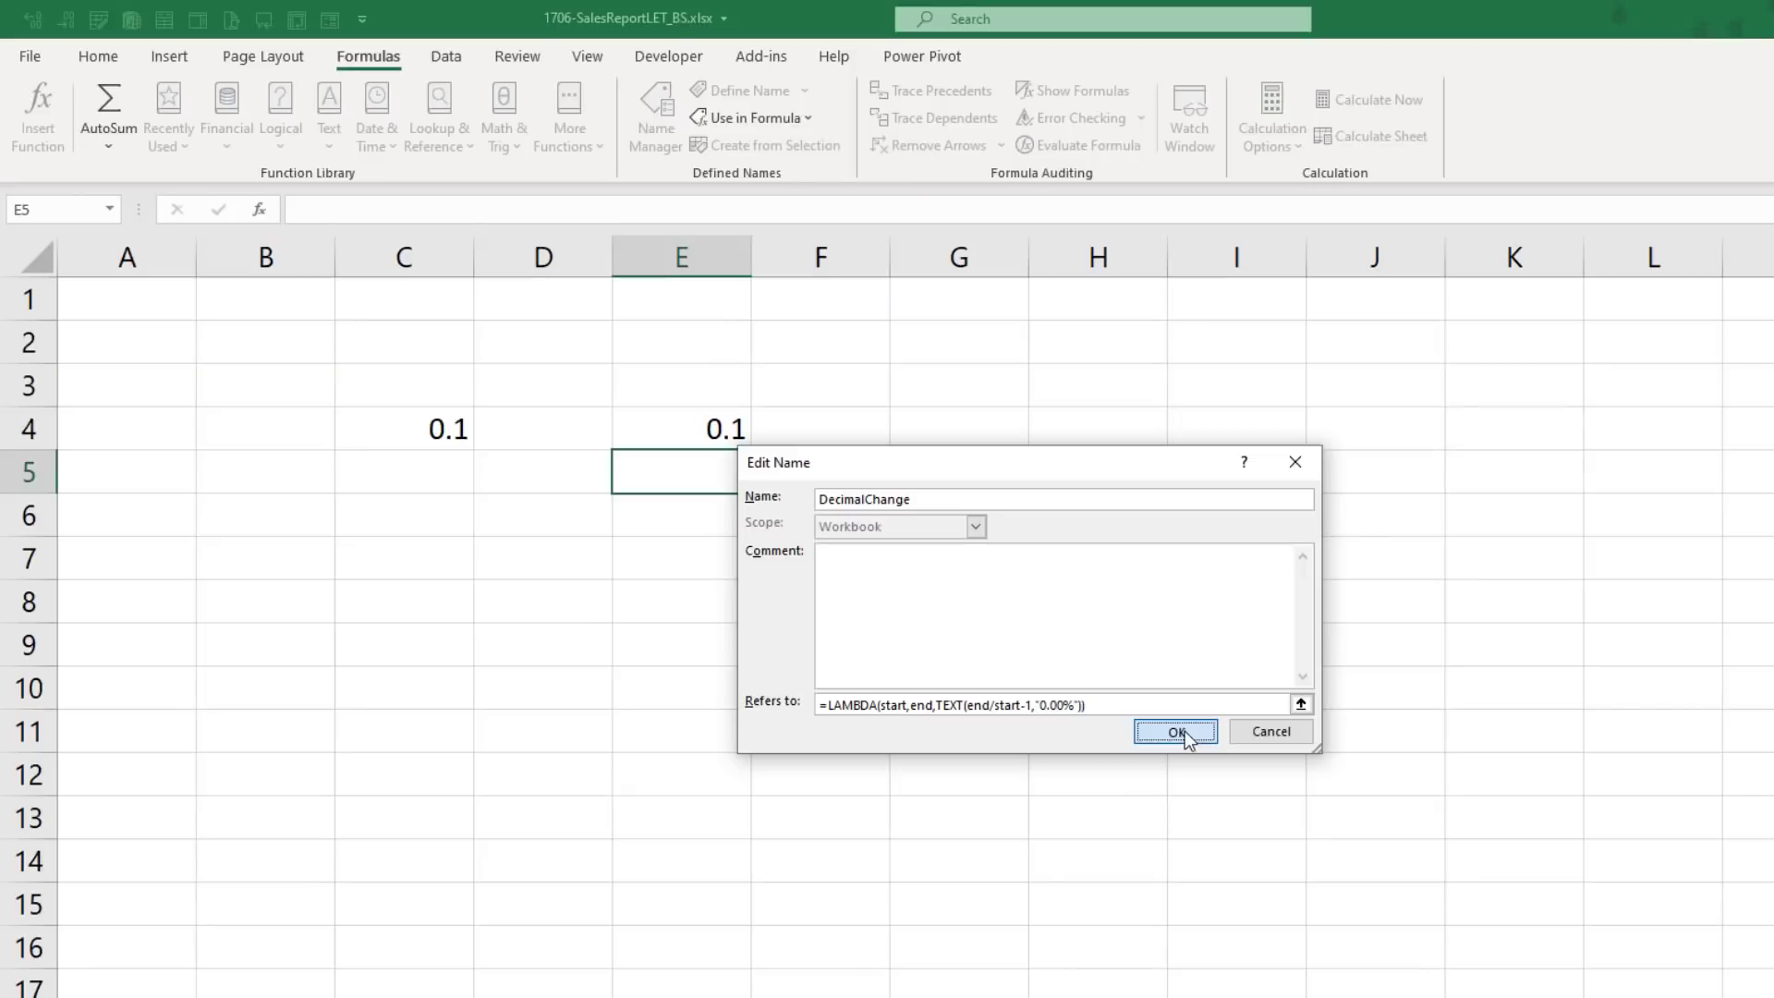
{"action": "left_click", "coordinate": [1386, 922]}
{"action": "left_click", "coordinate": [1291, 821]}
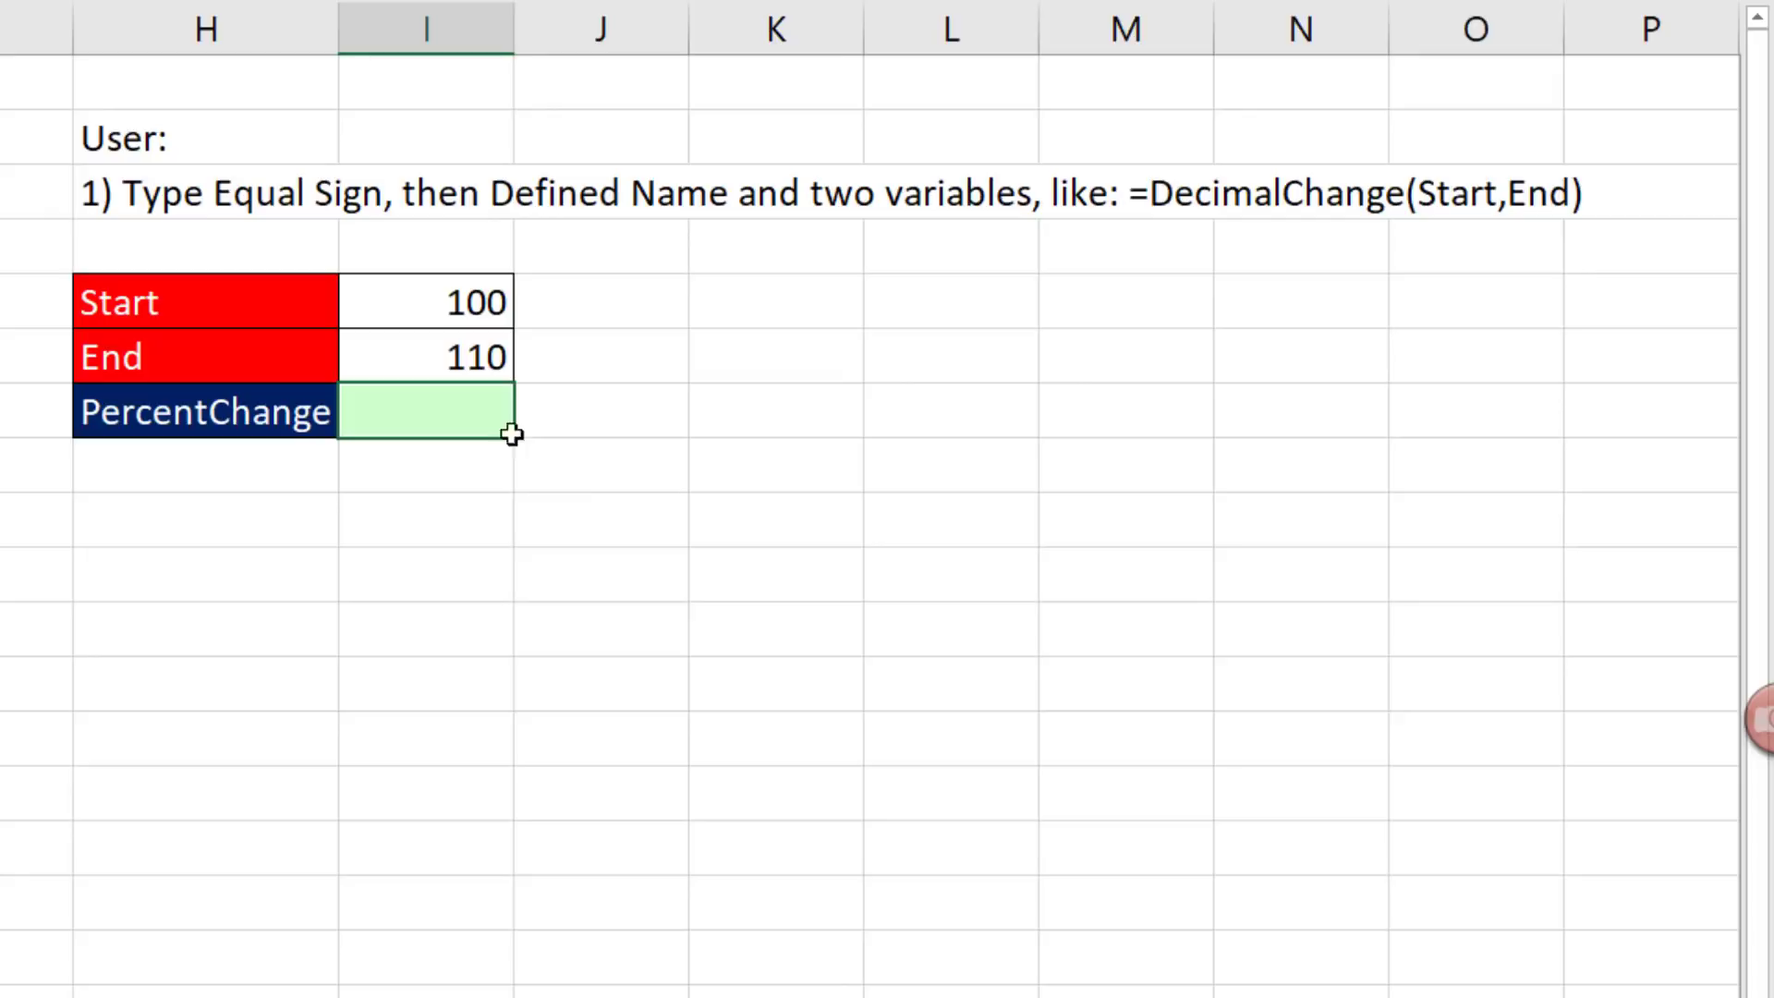
Step: Enter =DecimalChange(I5,I6) in the PercentChange cell, giving 10.00%
{"action": "type", "text": "=dec"}
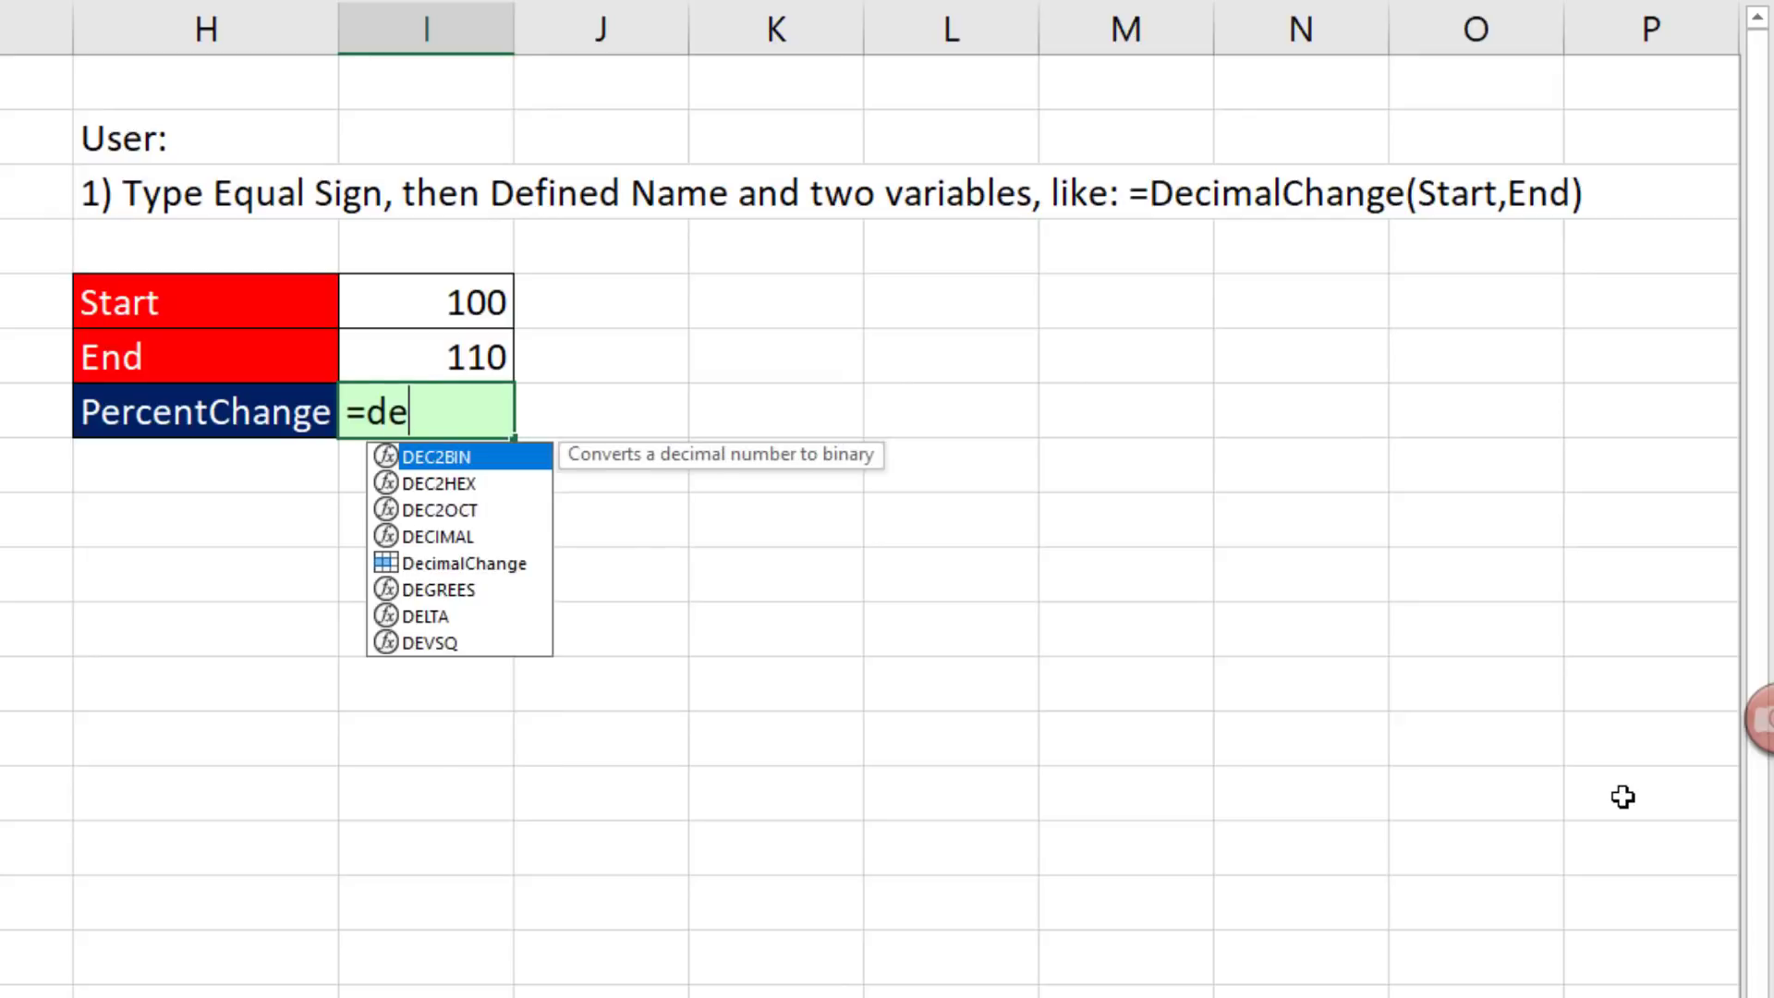
{"action": "key", "text": "Down"}
{"action": "key", "text": "Down"}
{"action": "key", "text": "Down"}
{"action": "key", "text": "Down"}
{"action": "key", "text": "Tab"}
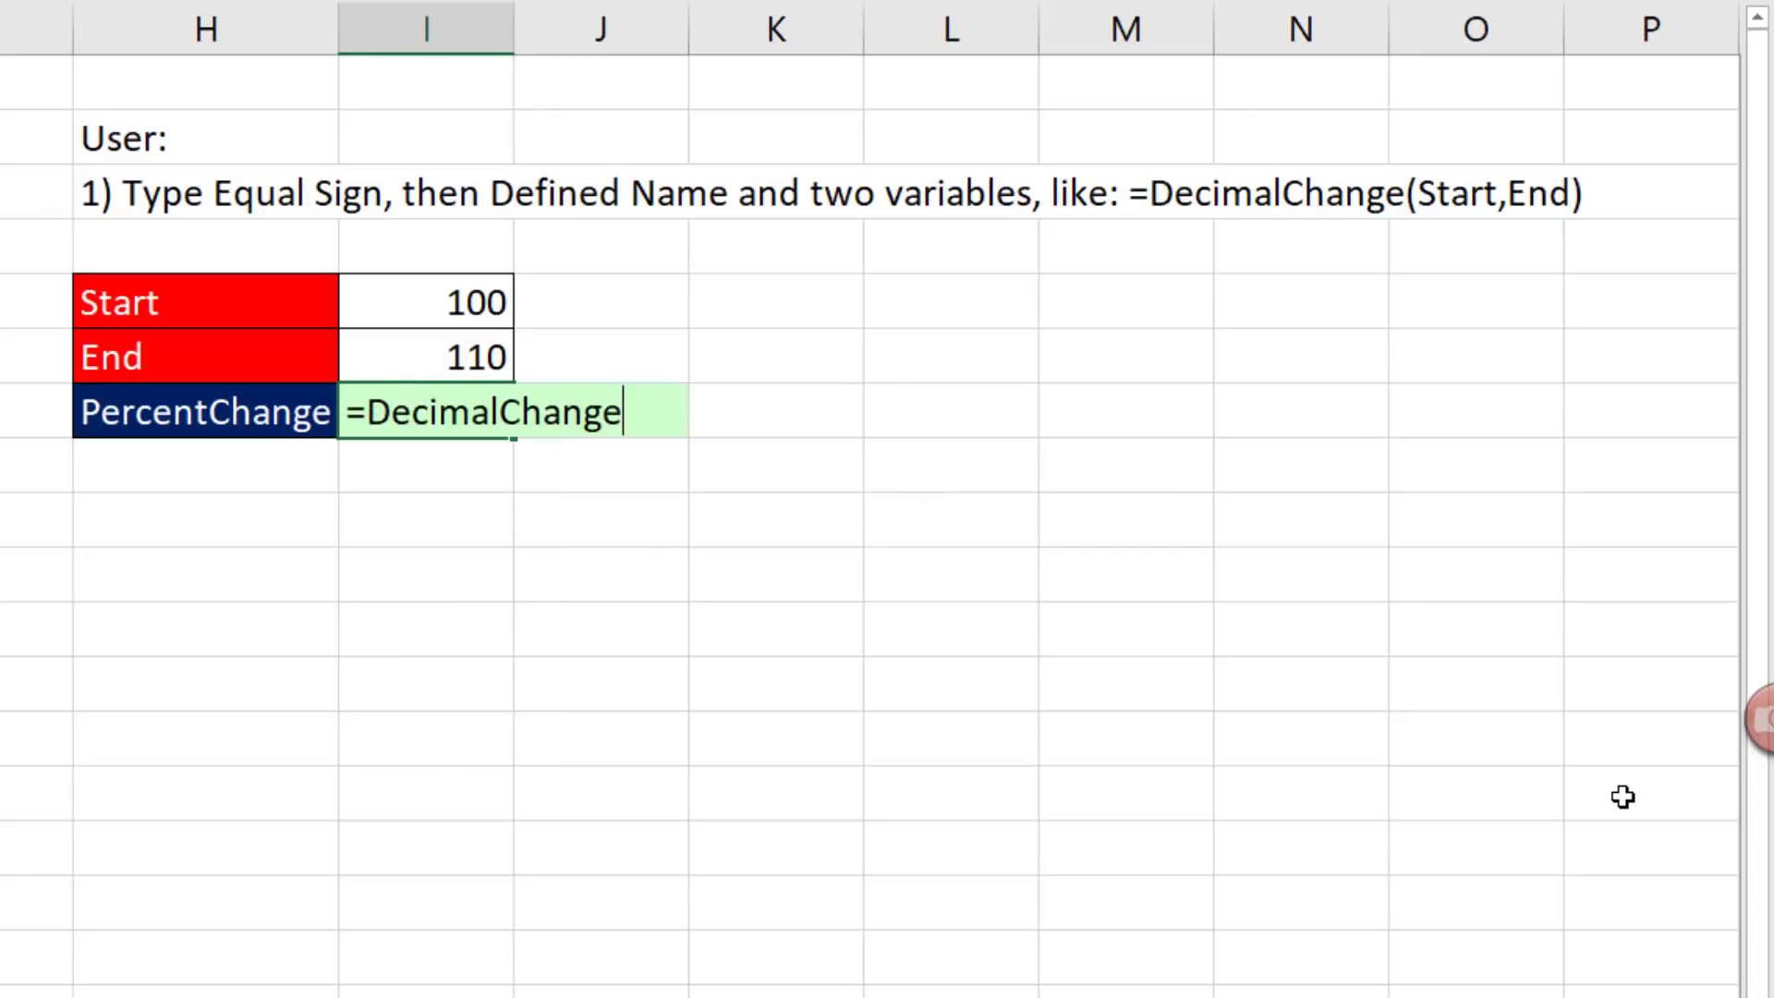
{"action": "type", "text": "("}
{"action": "key", "text": "Up"}
{"action": "key", "text": "Up"}
{"action": "type", "text": ","}
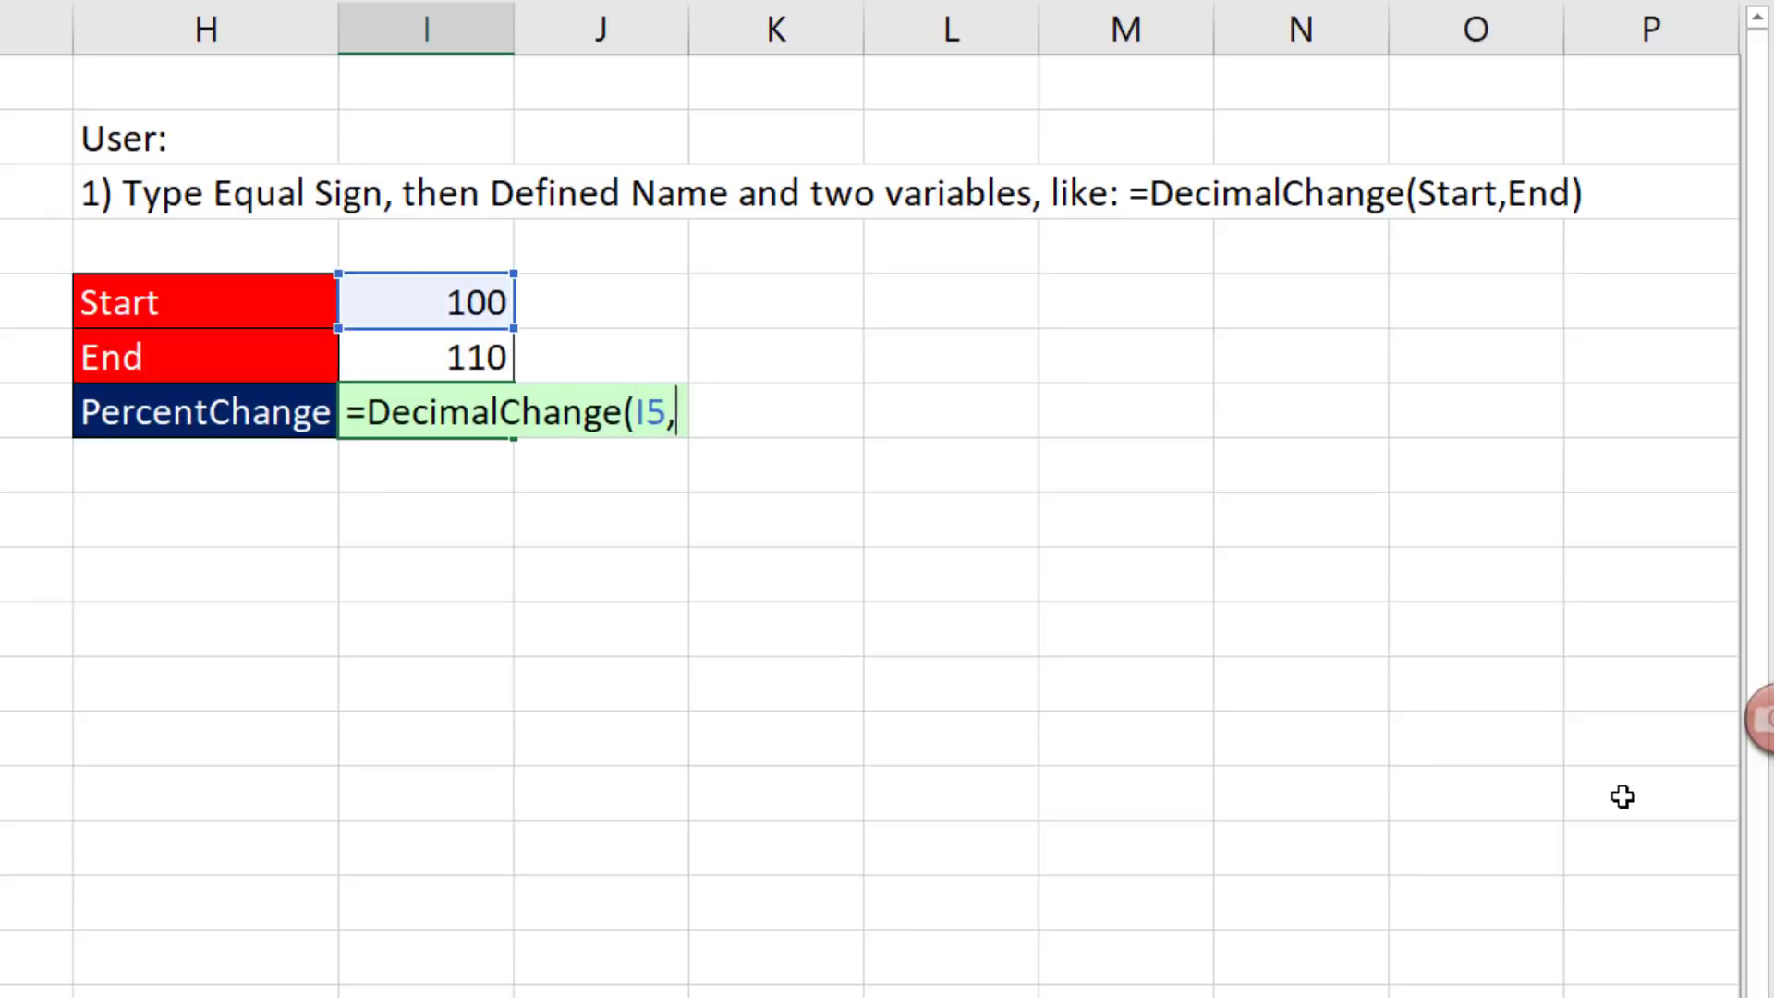
{"action": "key", "text": "Up"}
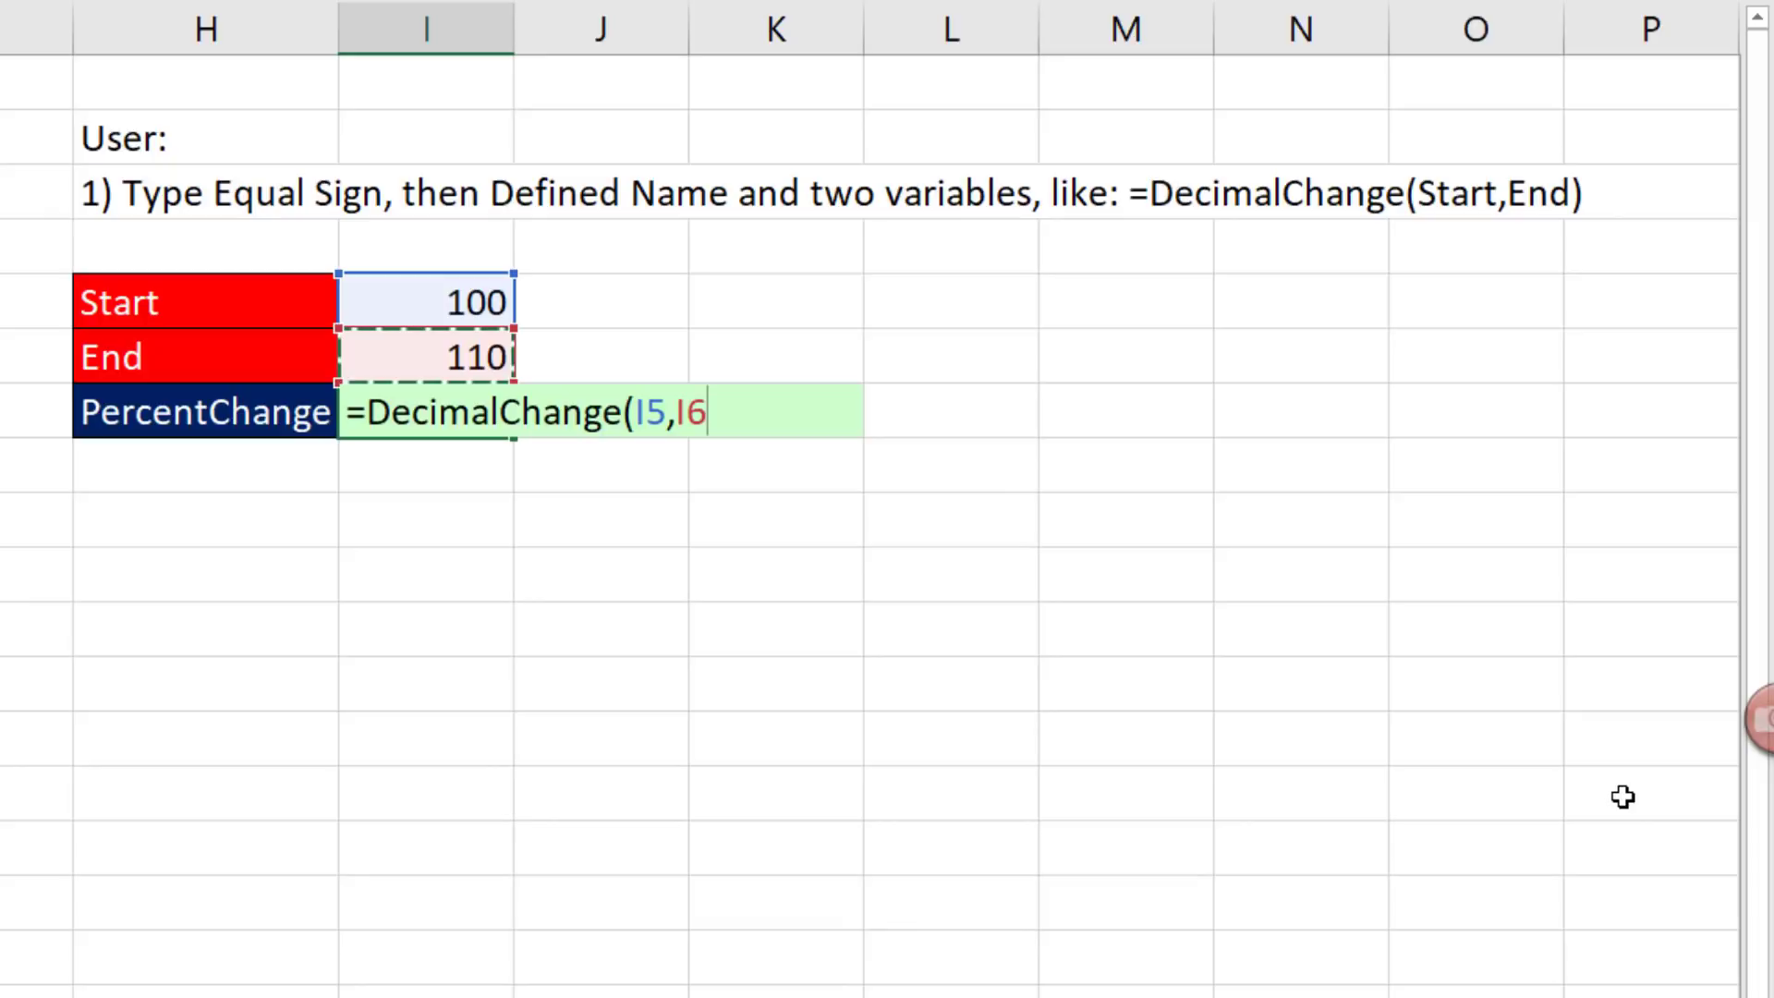
{"action": "type", "text": ")"}
{"action": "key", "text": "Return"}
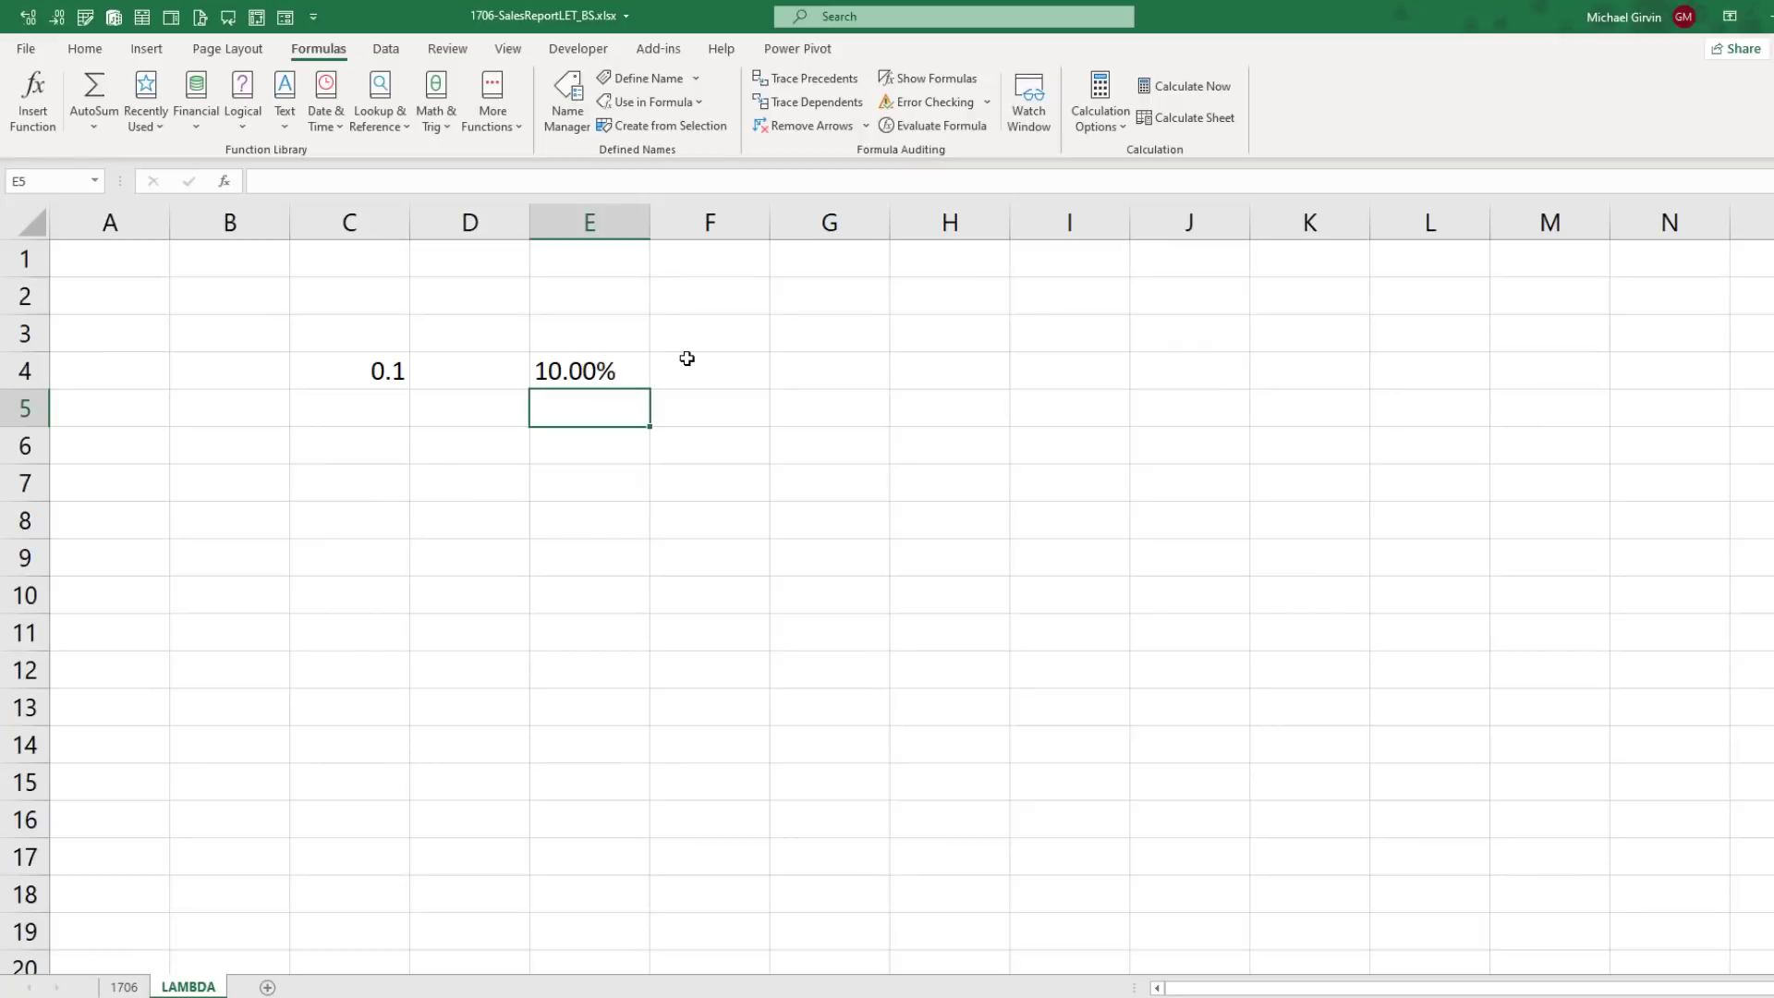
Step: On sheet 1706, copy F5's entire LET report formula without changing it
{"action": "left_click", "coordinate": [130, 987]}
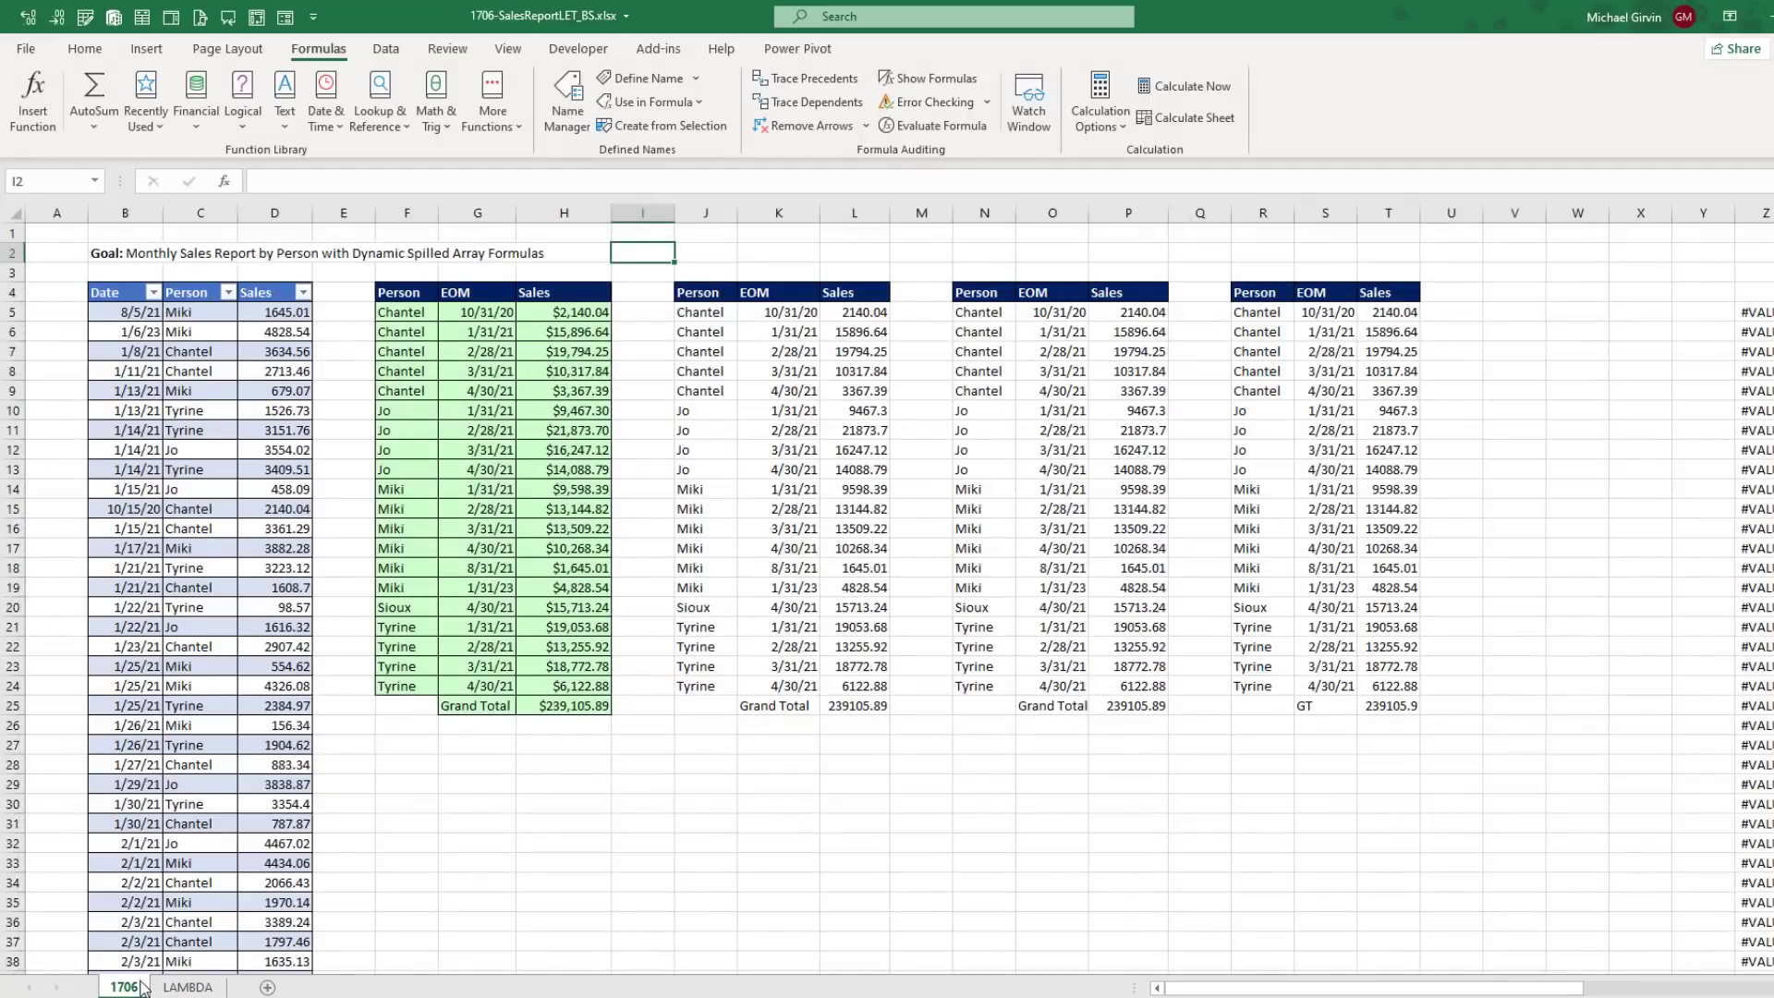
{"action": "double_click", "coordinate": [425, 312]}
{"action": "left_click_drag", "start_coordinate": [927, 423], "coordinate": [841, 448]}
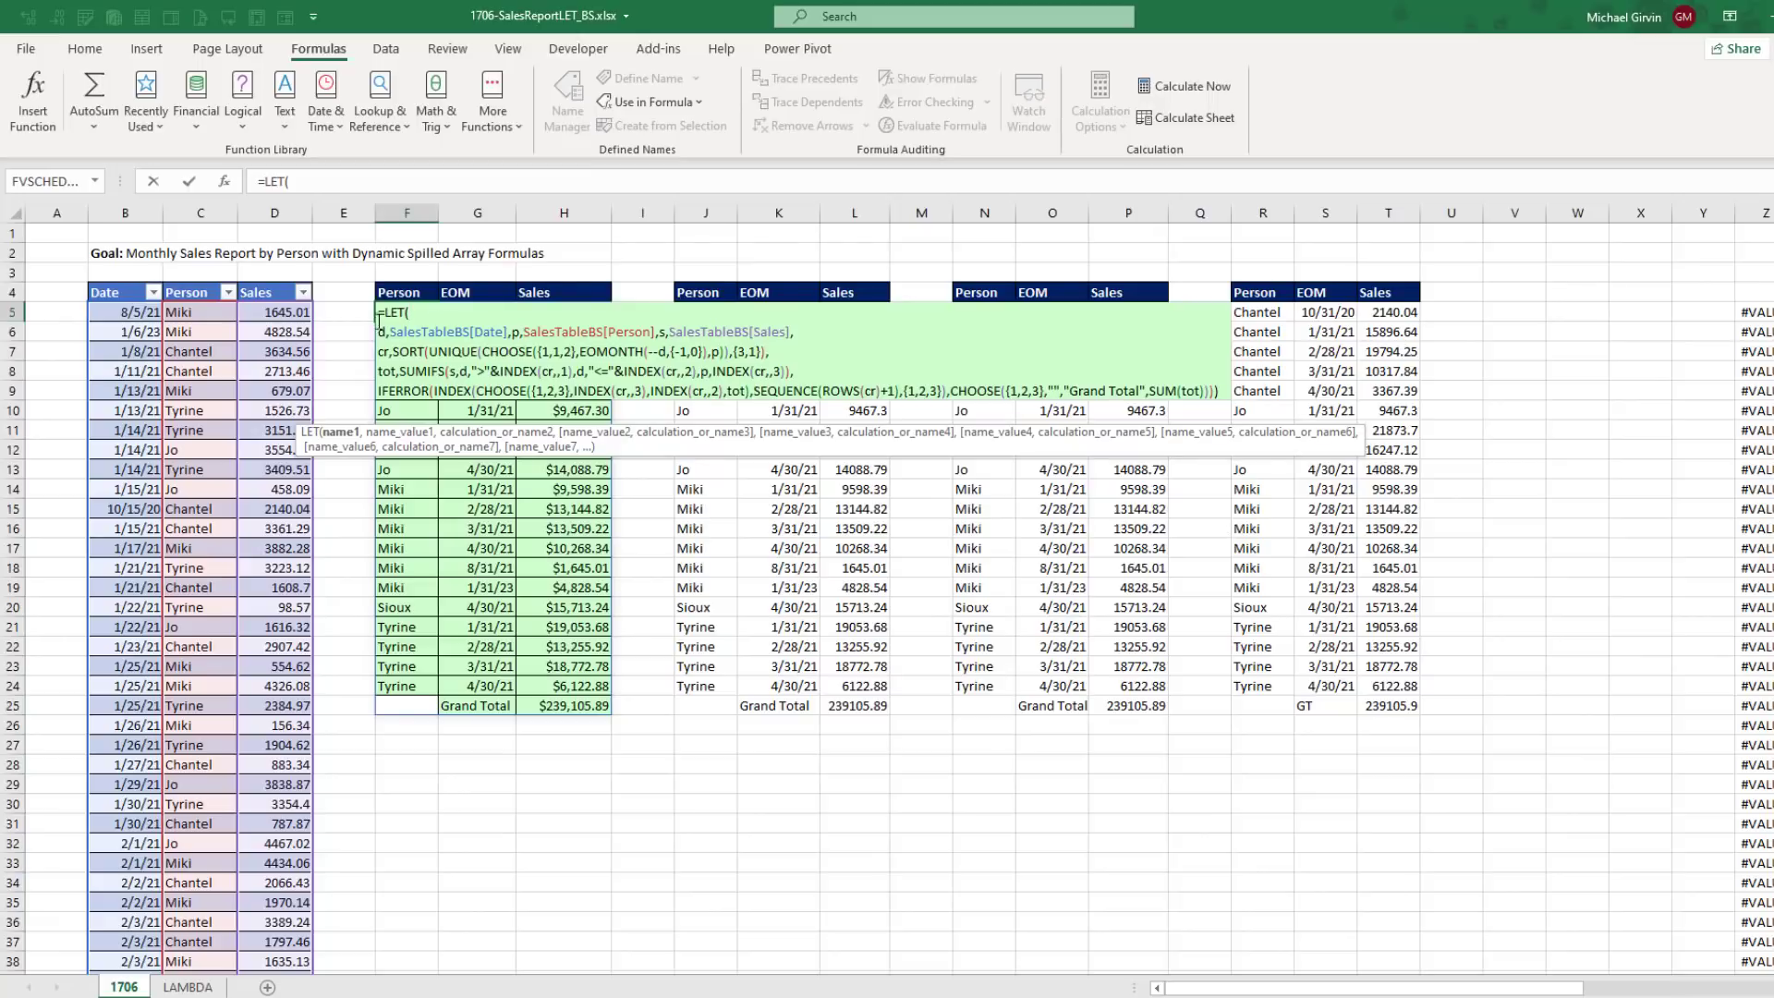
{"action": "left_click_drag", "start_coordinate": [379, 315], "coordinate": [1317, 407]}
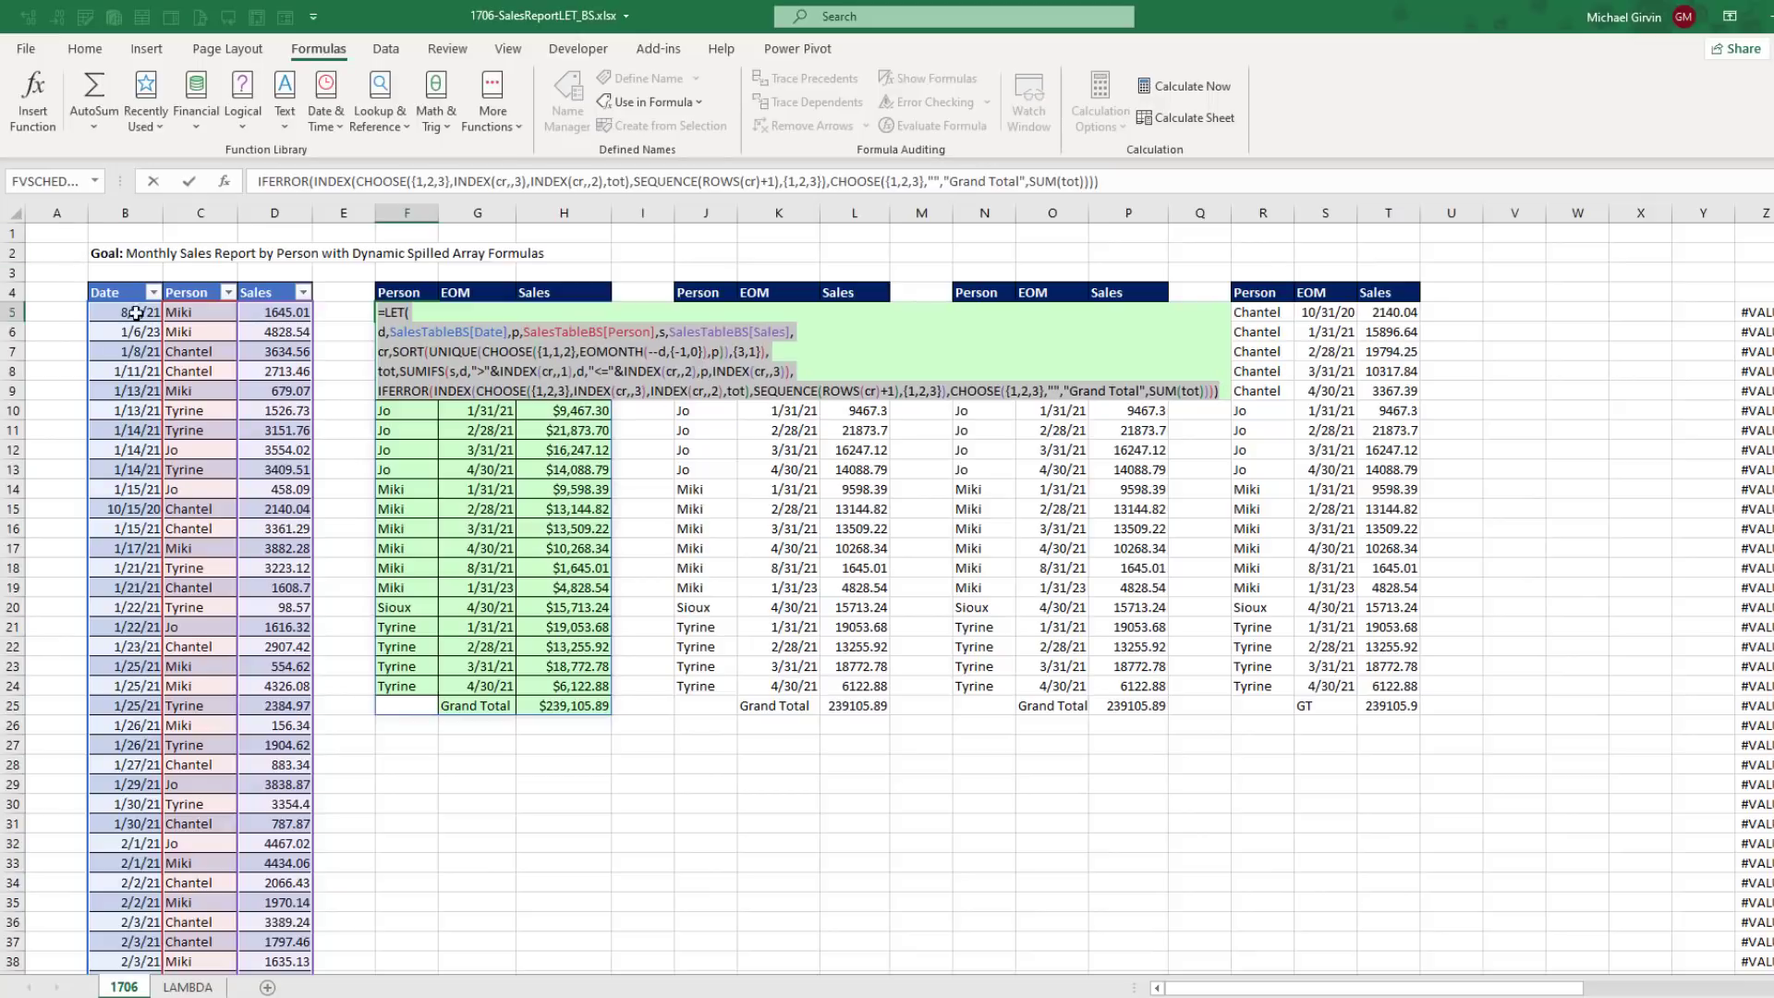
{"action": "key", "text": "ctrl+c"}
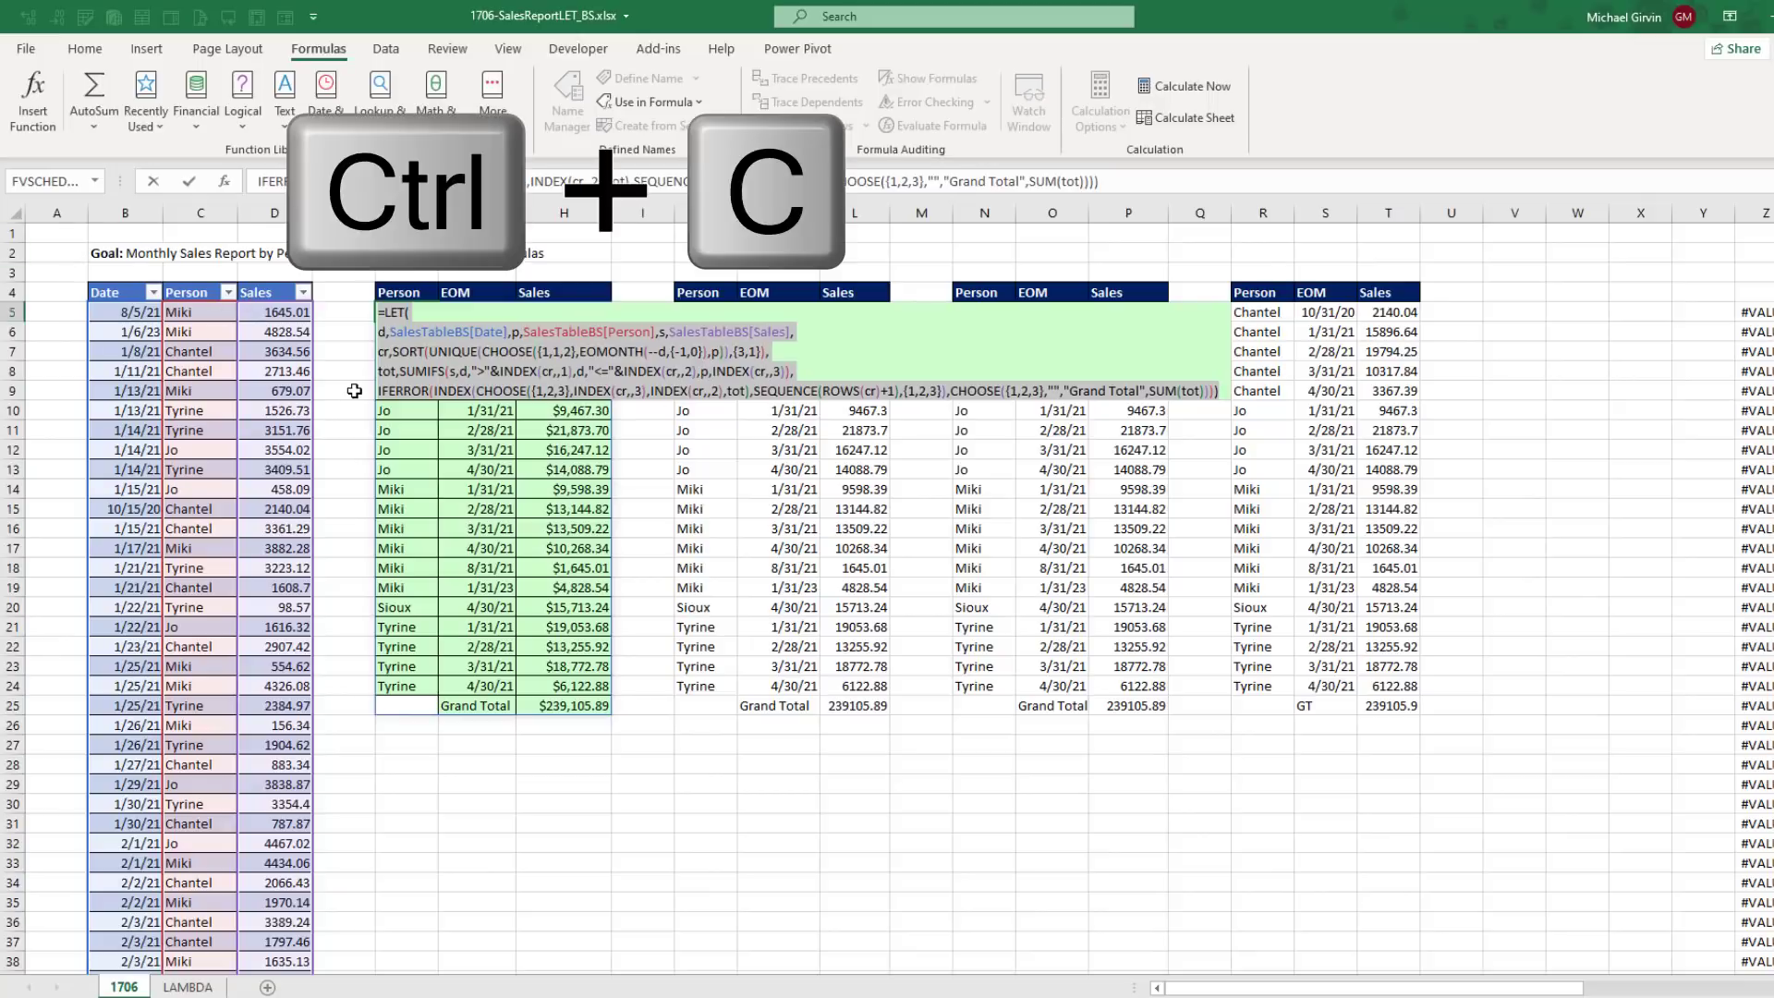
{"action": "key", "text": "Escape"}
Step: In F29, start =LAMBDA(dd,pp,ss, and paste the copied LET formula after it
{"action": "left_click", "coordinate": [429, 785]}
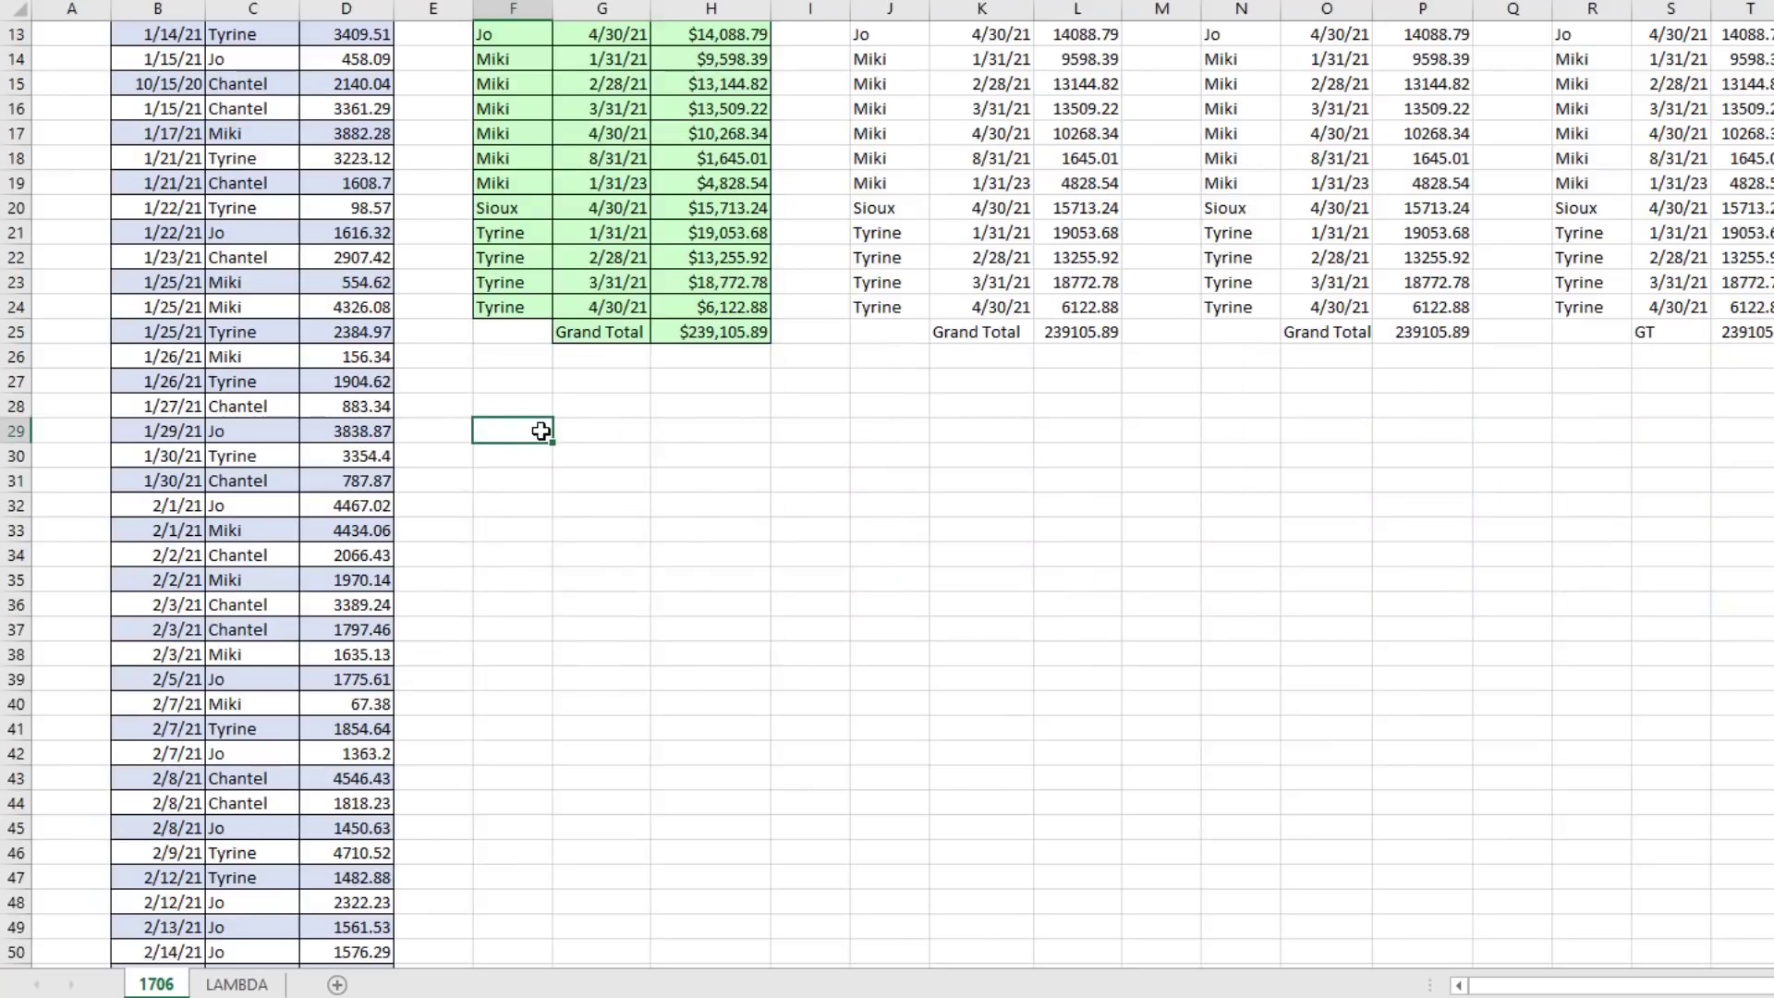
{"action": "type", "text": "=lamb"}
{"action": "key", "text": "Tab"}
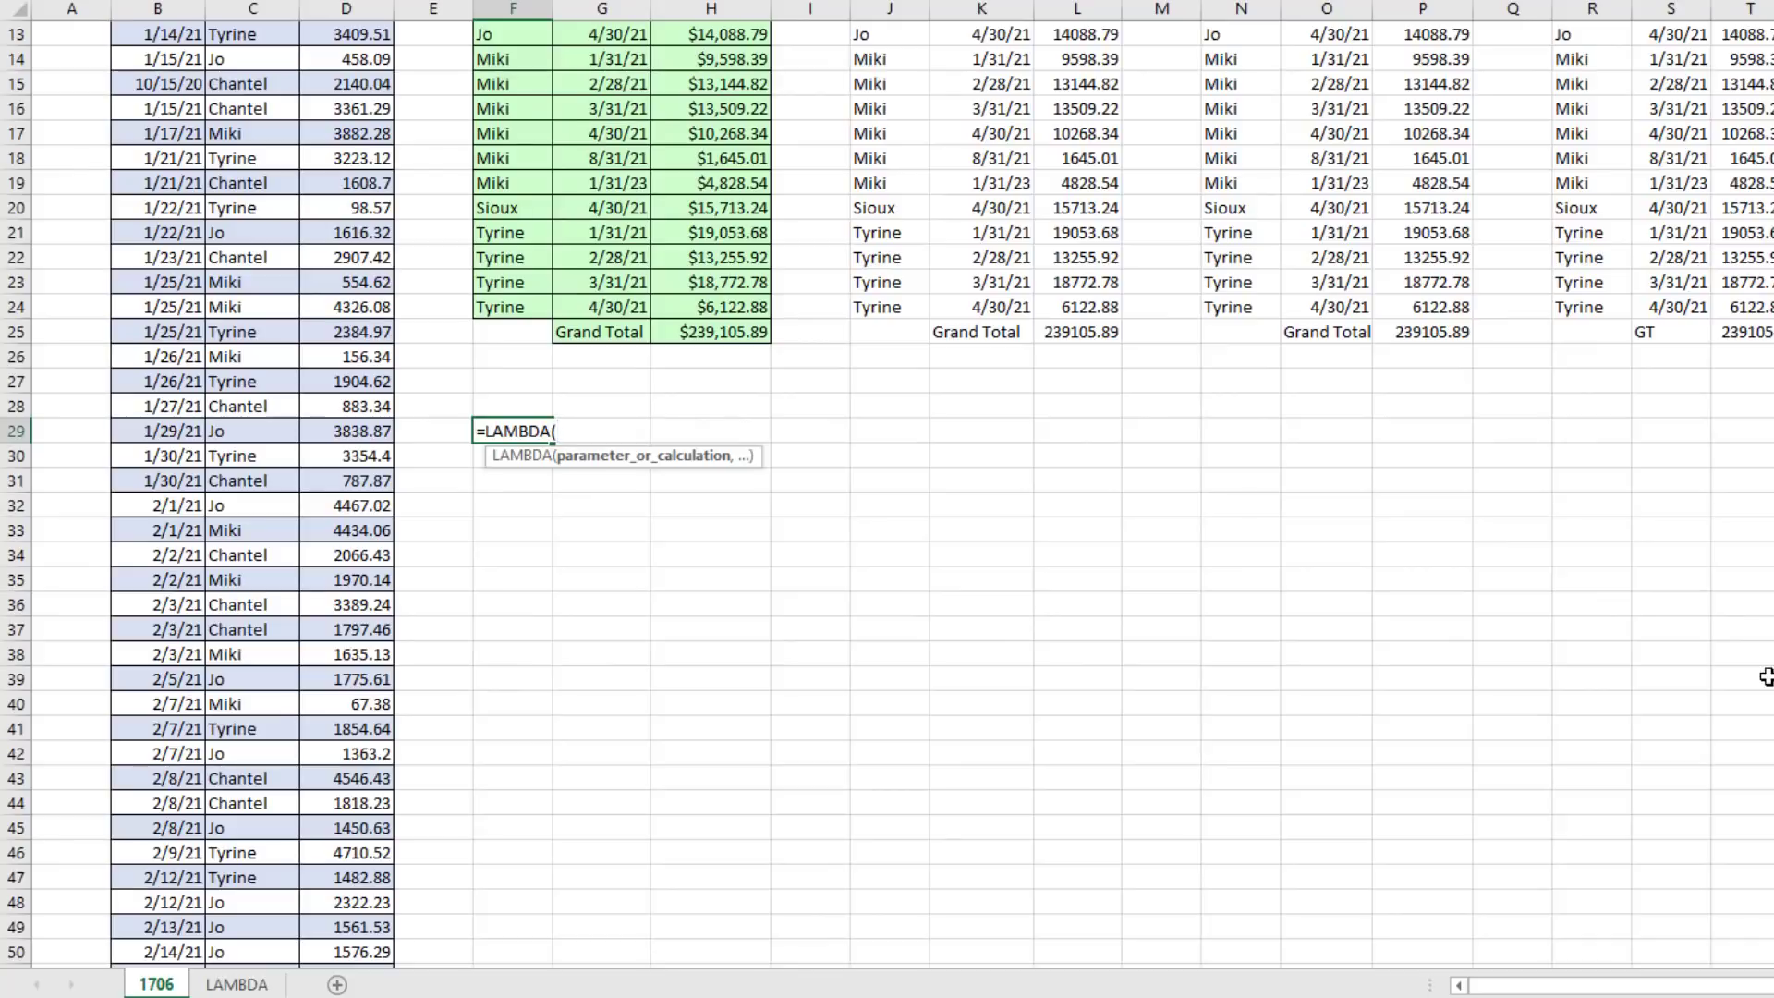
{"action": "type", "text": "dd,pp"}
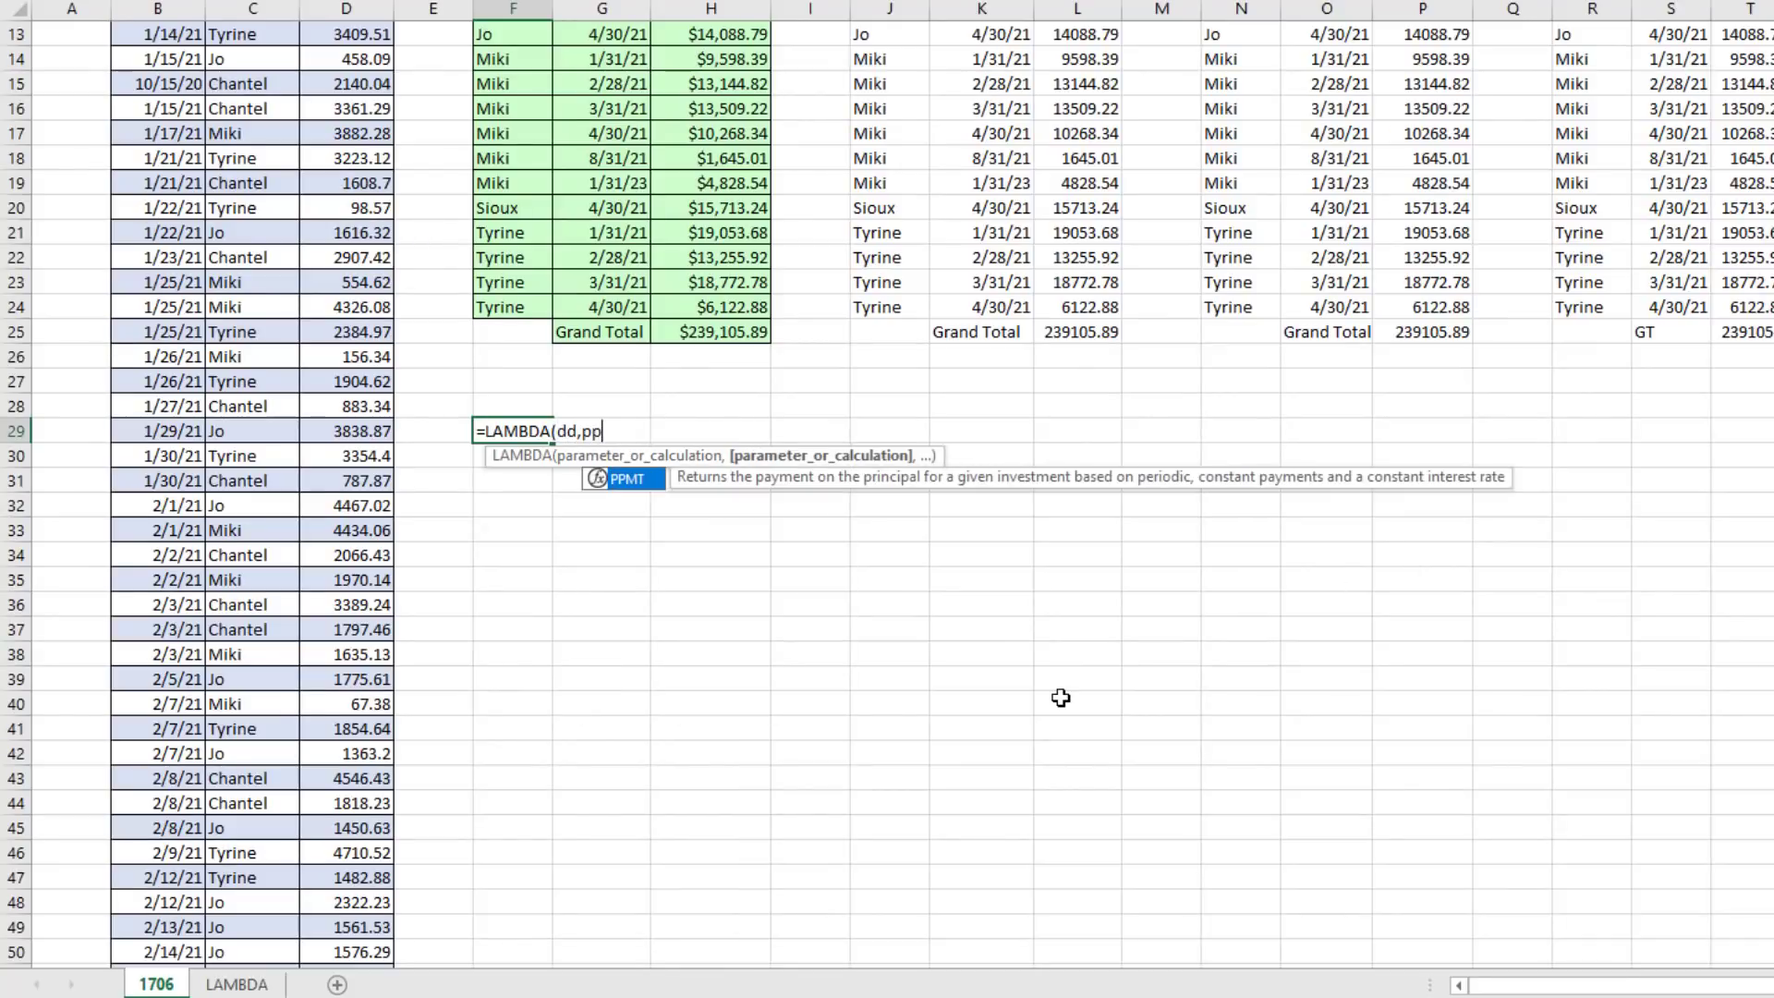
{"action": "type", "text": ","}
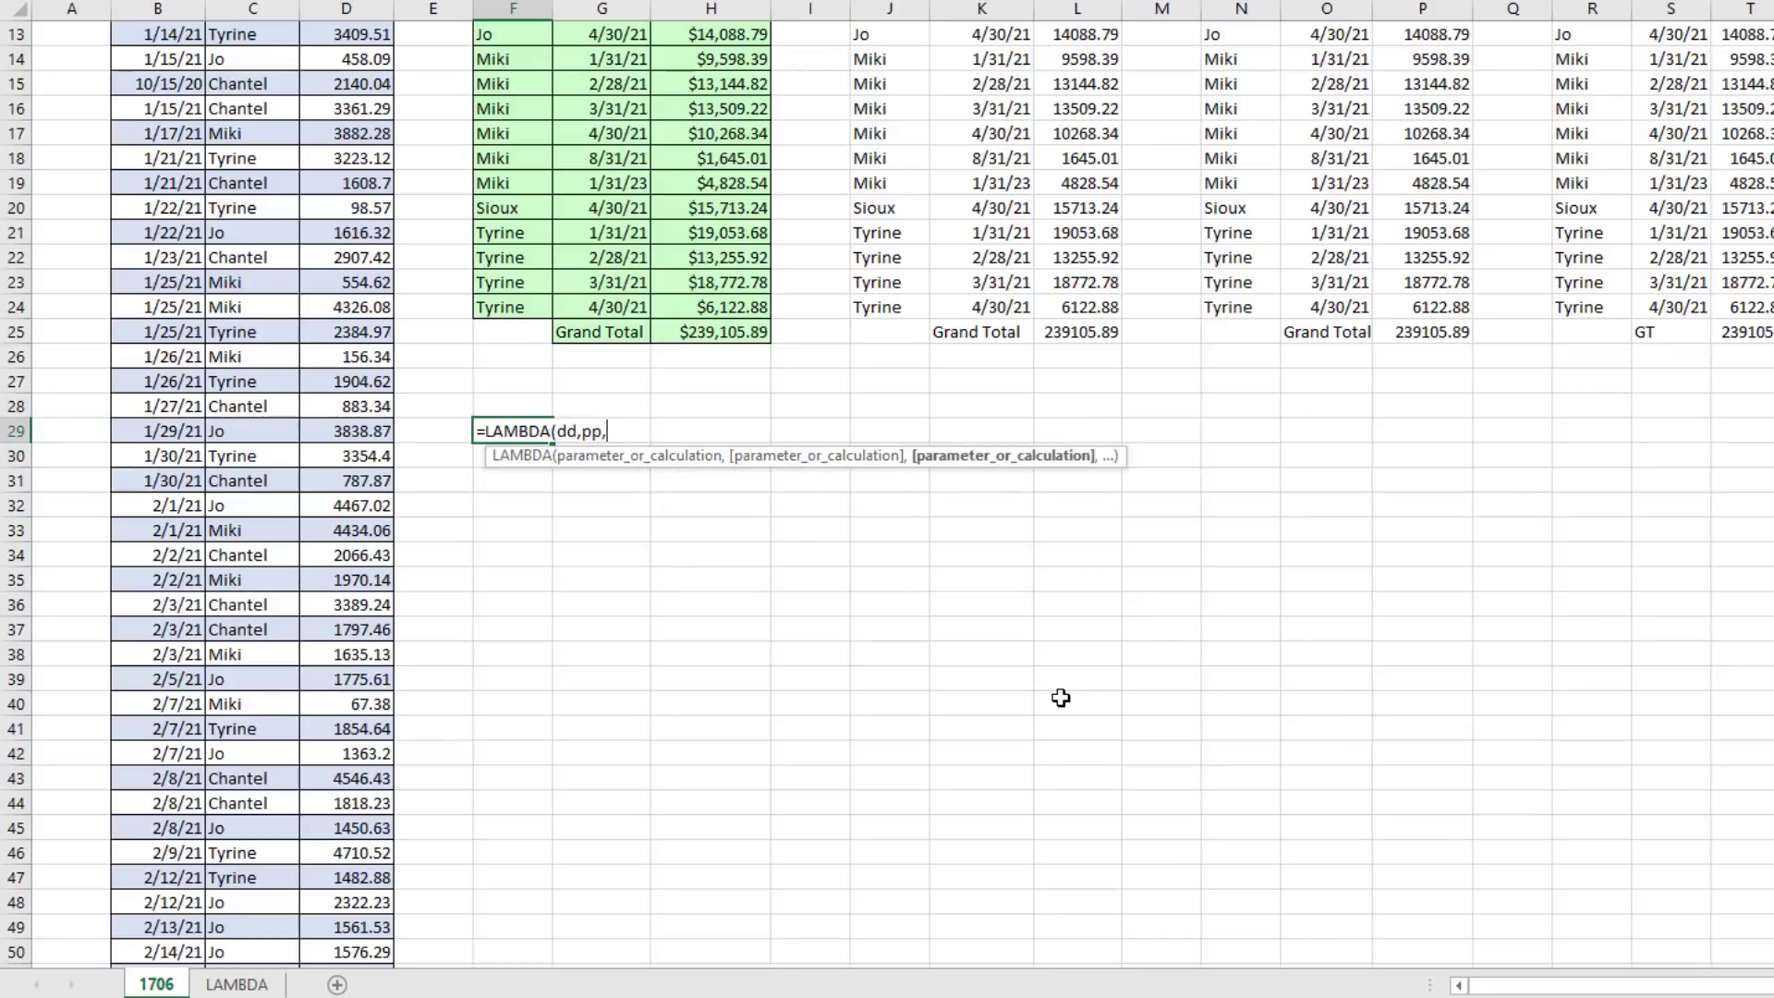
{"action": "key", "text": "BackSpace"}
{"action": "type", "text": "ss,"}
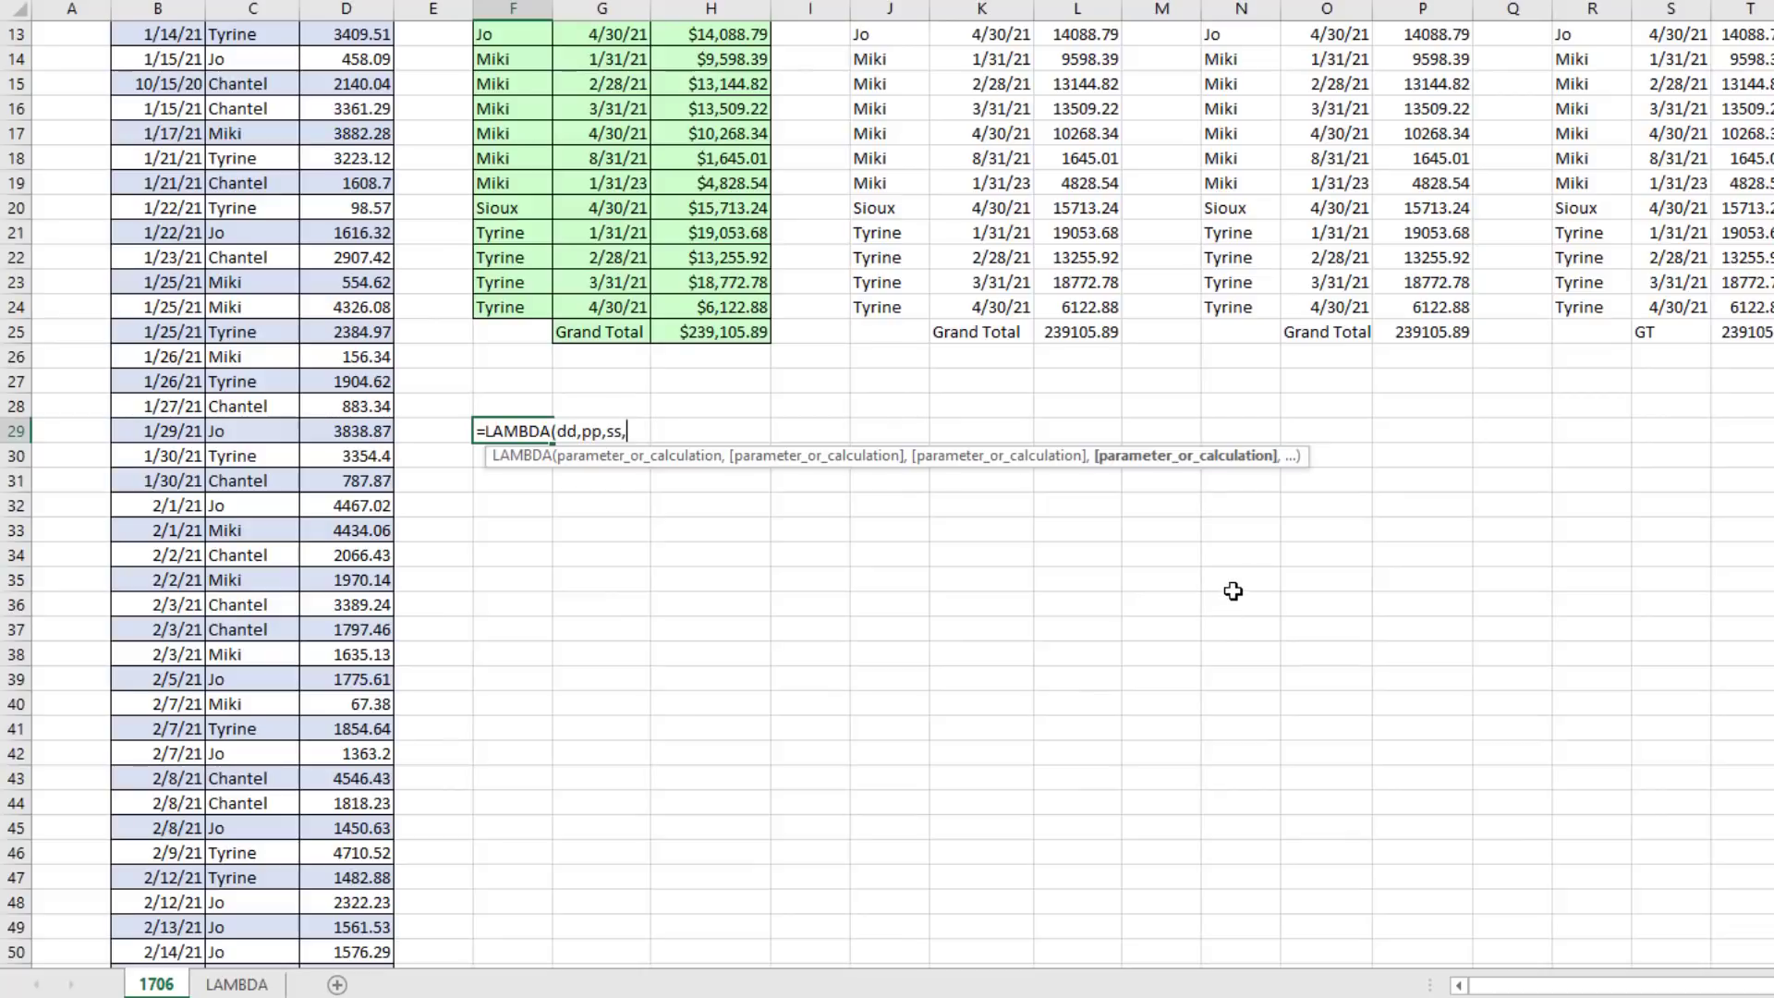
{"action": "key", "text": "ctrl+v"}
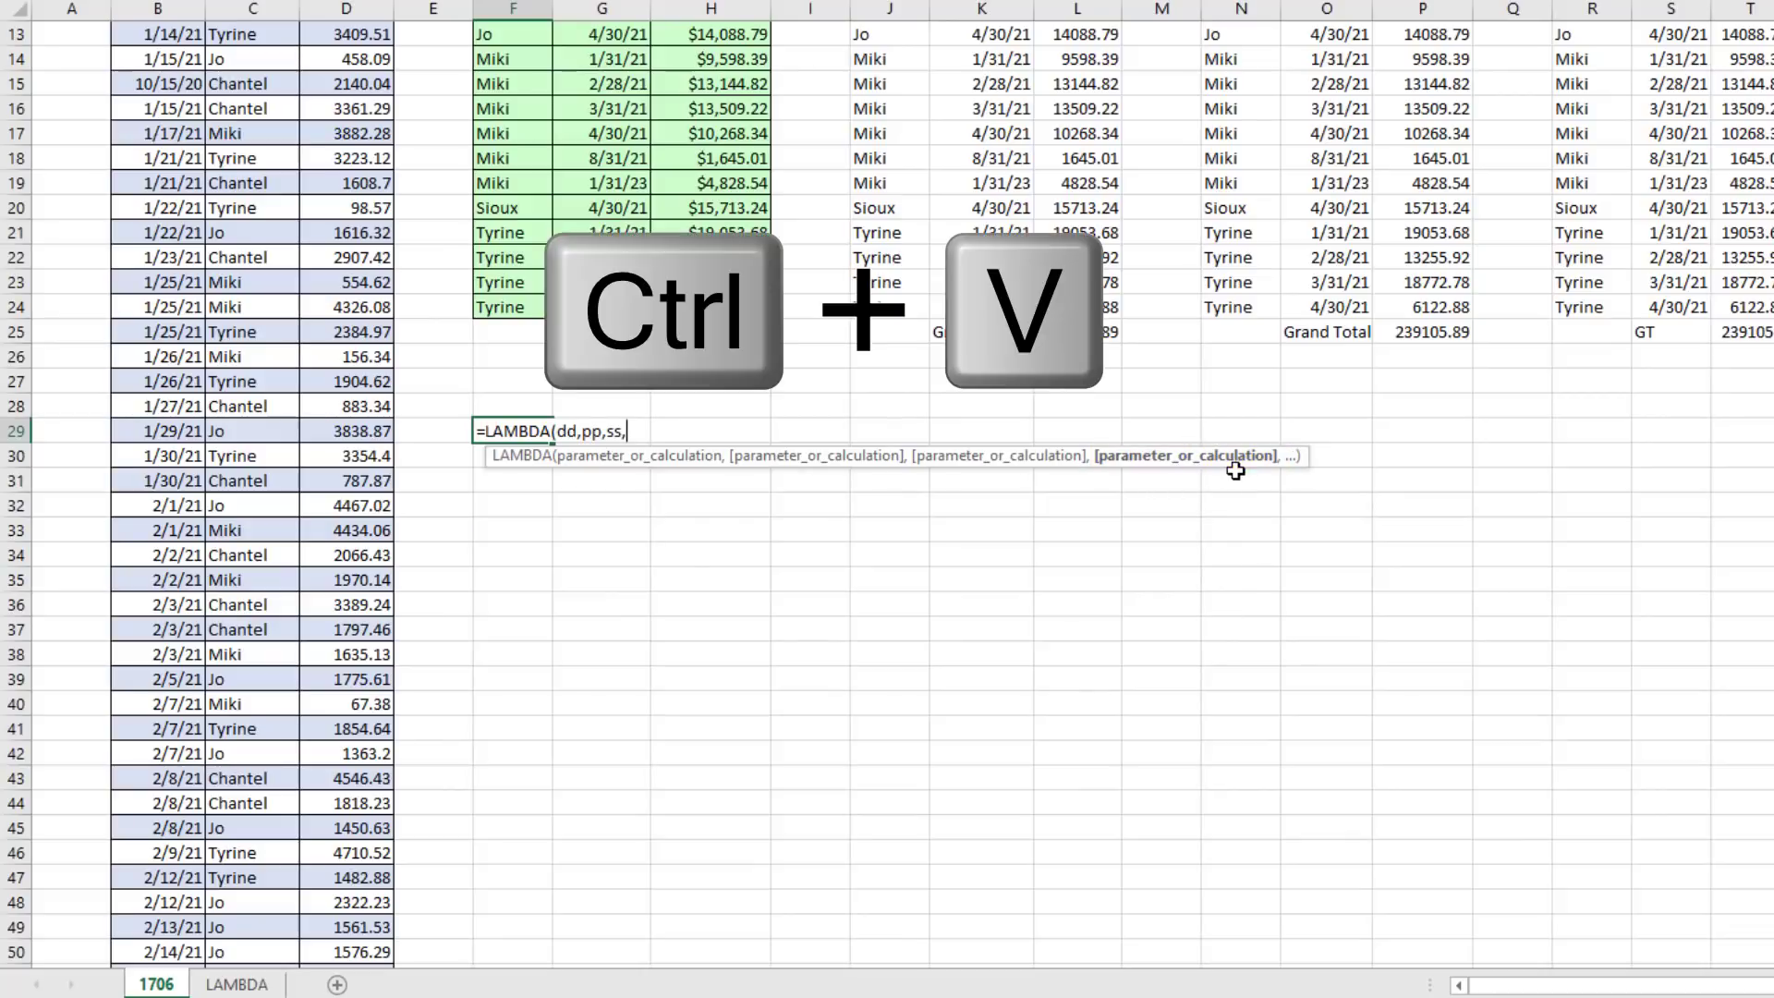
{"action": "left_click_drag", "start_coordinate": [1275, 448], "coordinate": [1322, 636]}
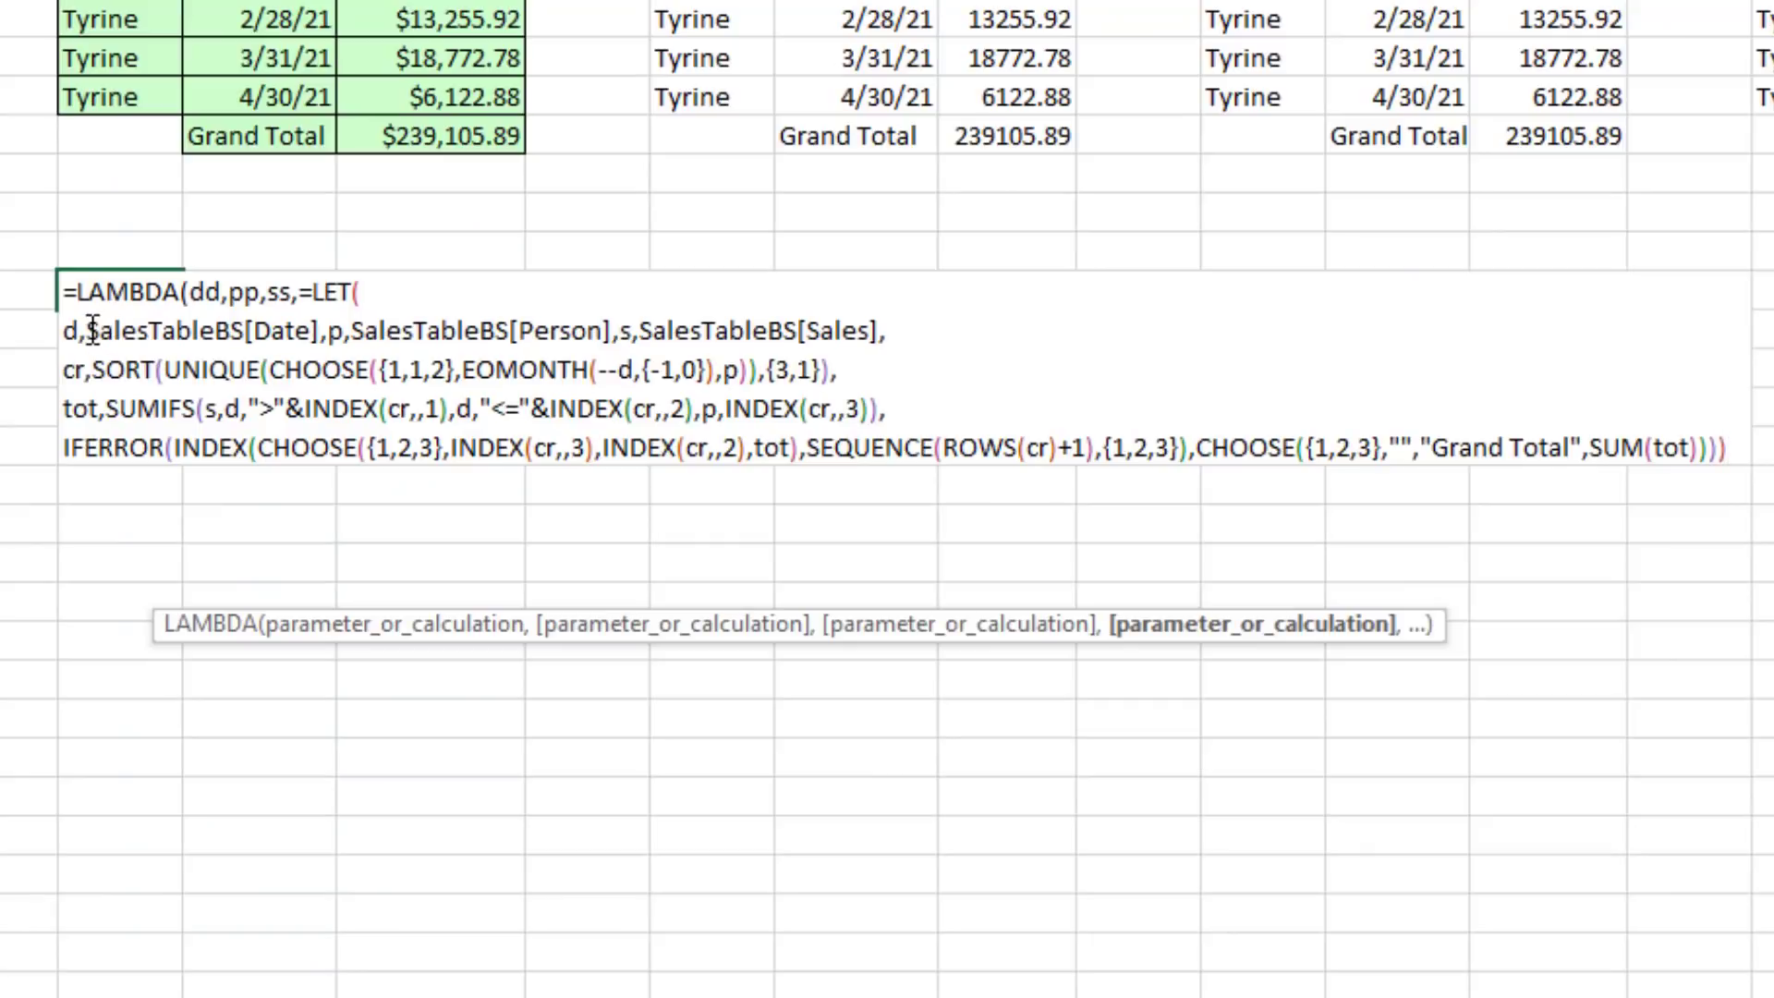
Step: Replace the SalesTableBS Date, Person and Sales references with dd, pp and ss
{"action": "left_click_drag", "start_coordinate": [87, 330], "coordinate": [320, 330]}
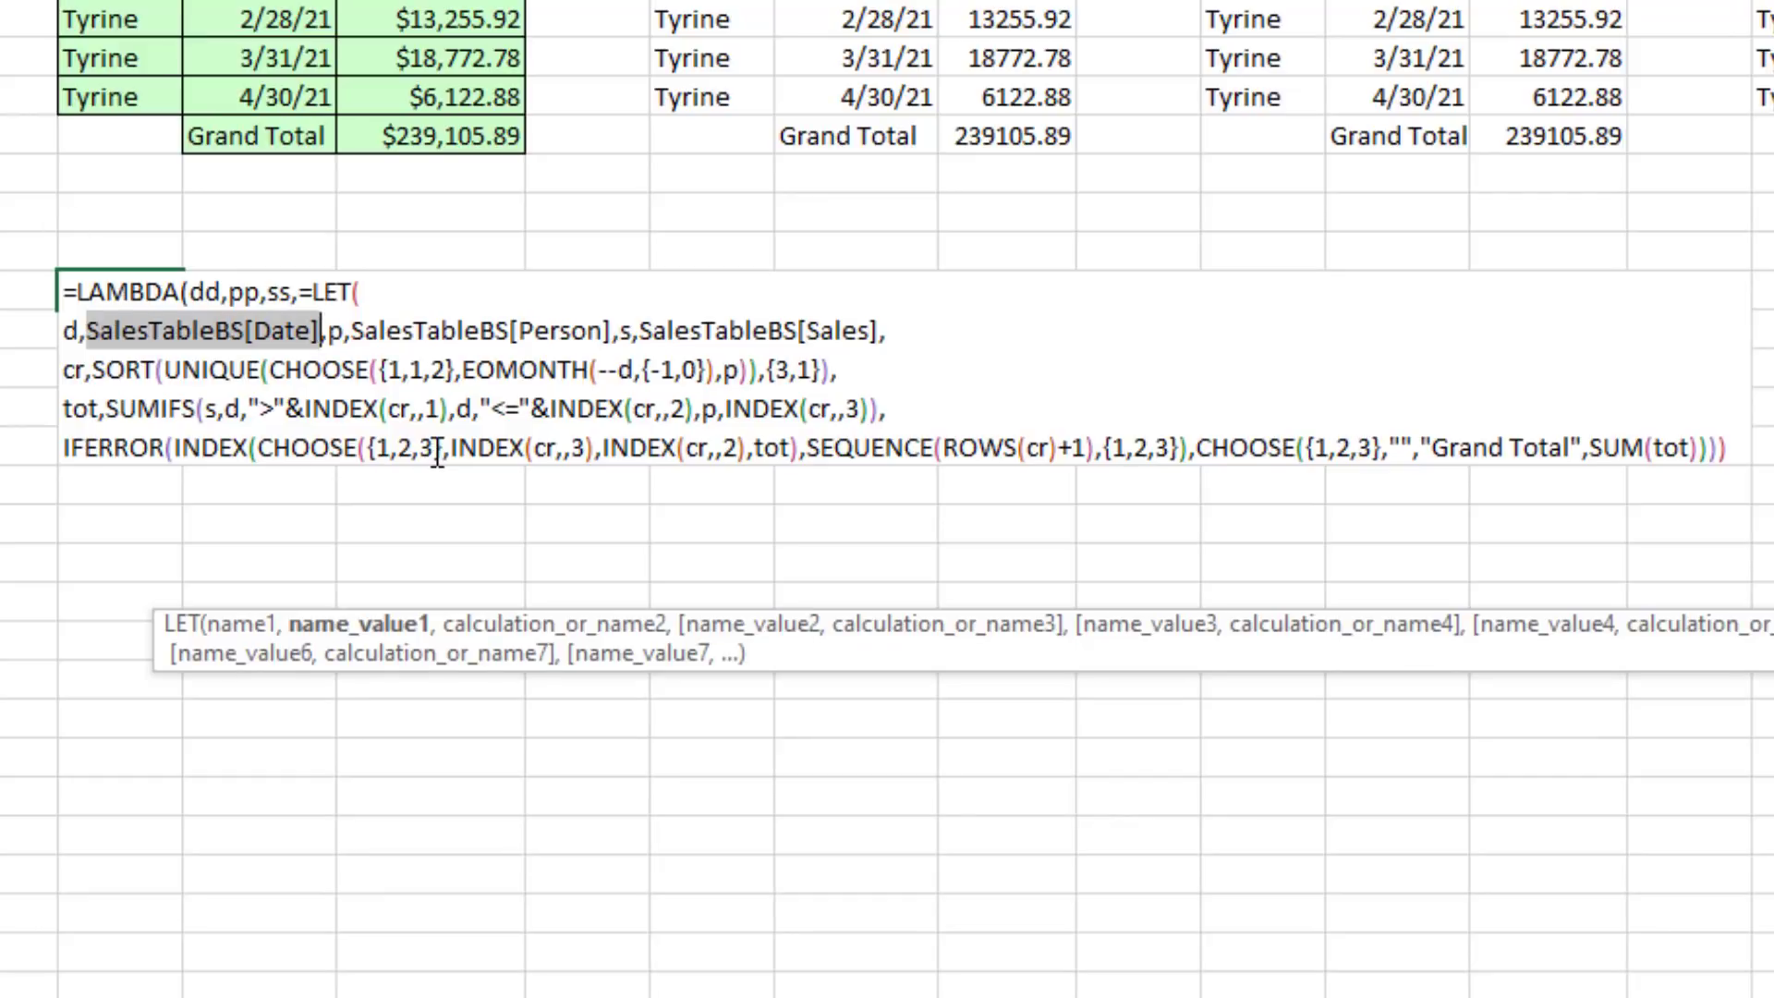
{"action": "type", "text": "dd"}
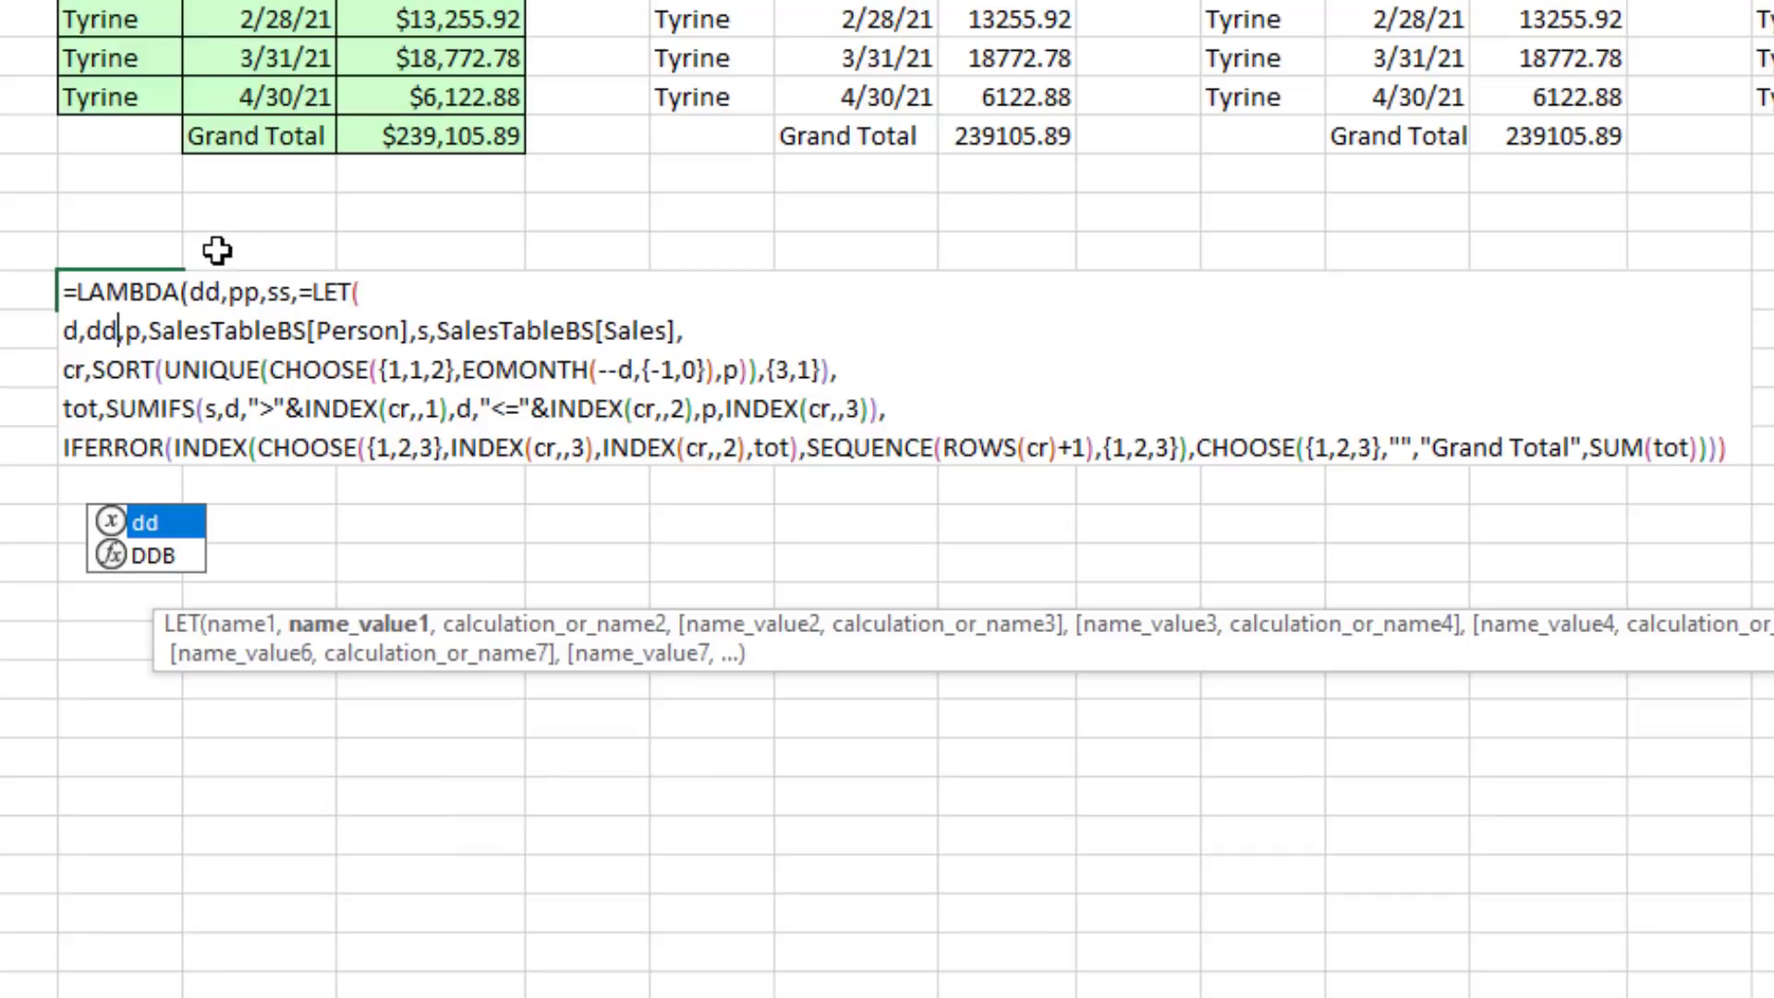
{"action": "left_click_drag", "start_coordinate": [150, 330], "coordinate": [410, 330]}
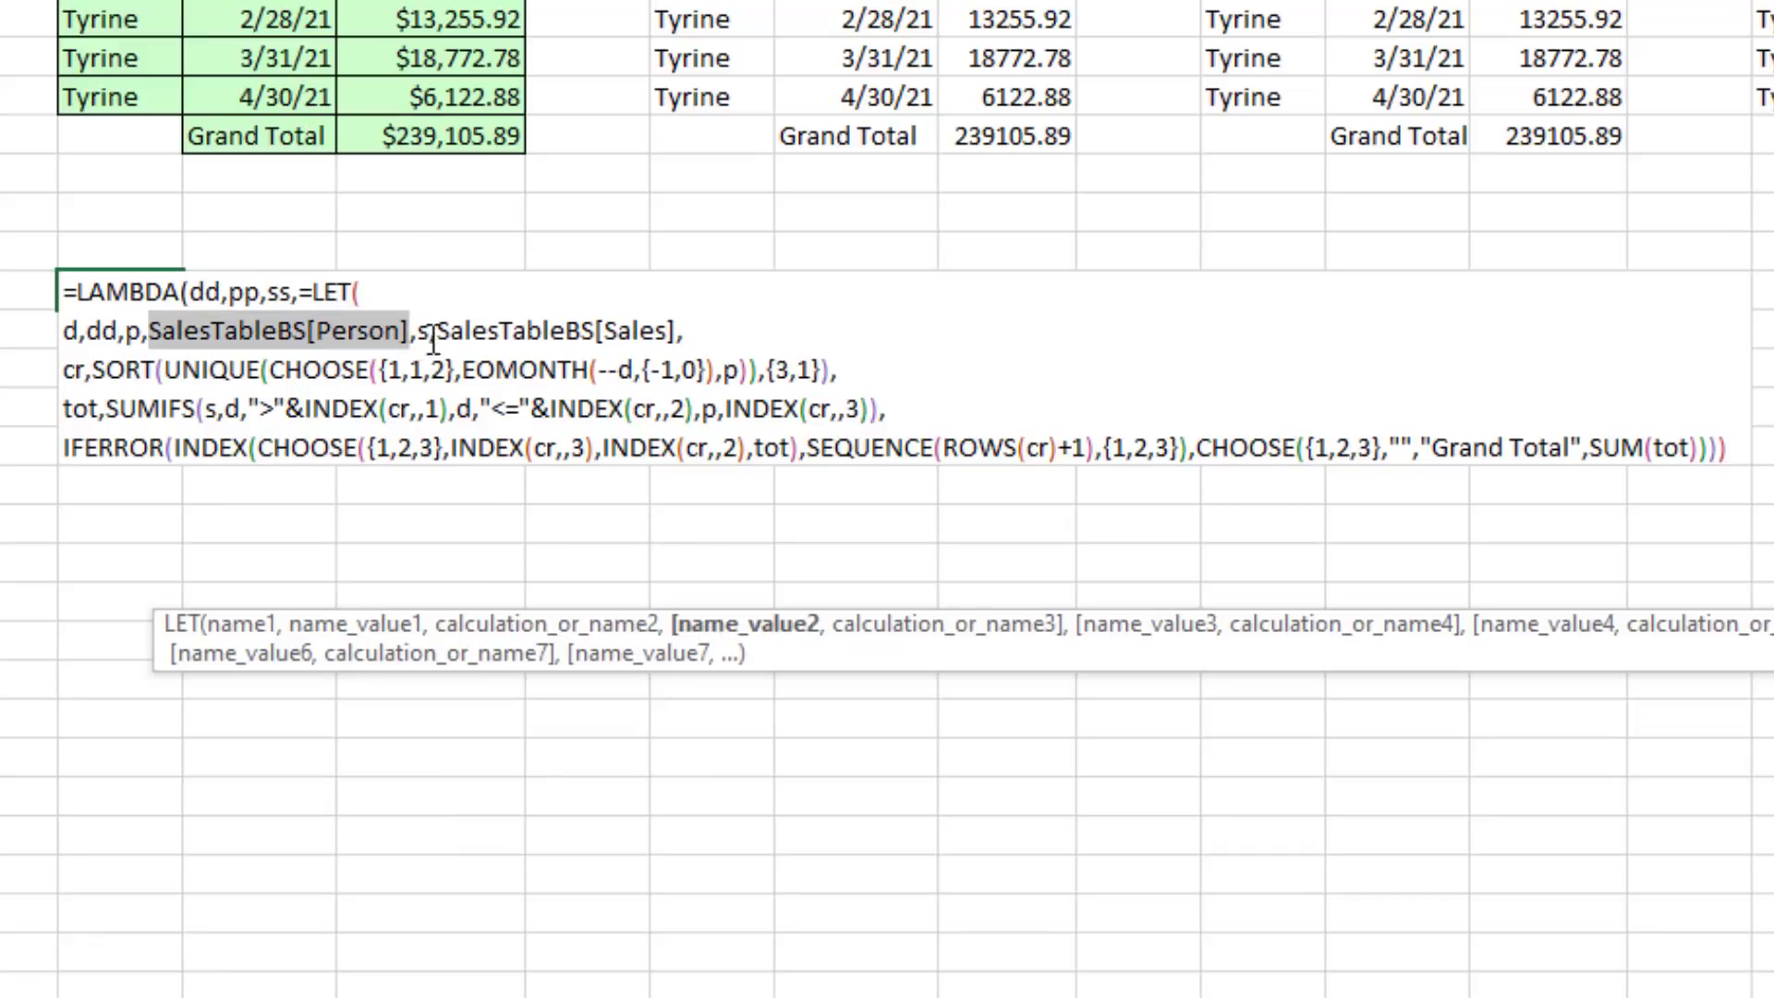
{"action": "type", "text": "pp"}
{"action": "left_click_drag", "start_coordinate": [207, 331], "coordinate": [447, 334]}
{"action": "type", "text": "ss,"}
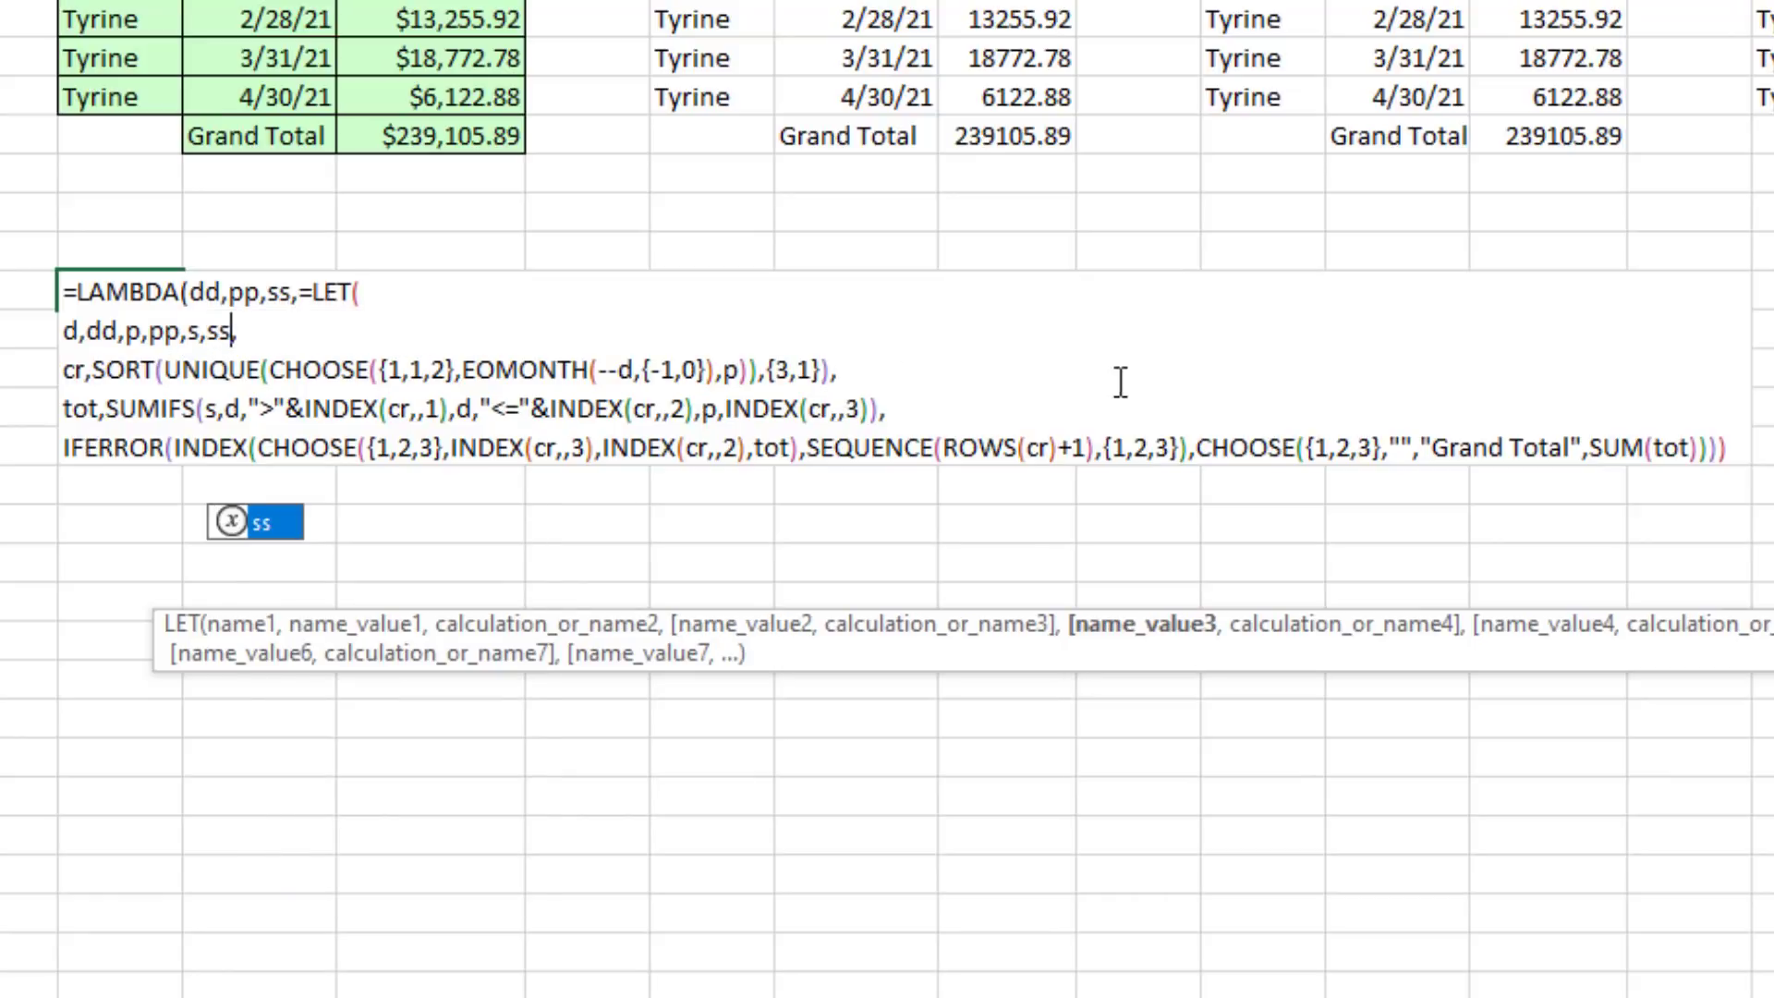
{"action": "left_click", "coordinate": [1737, 453]}
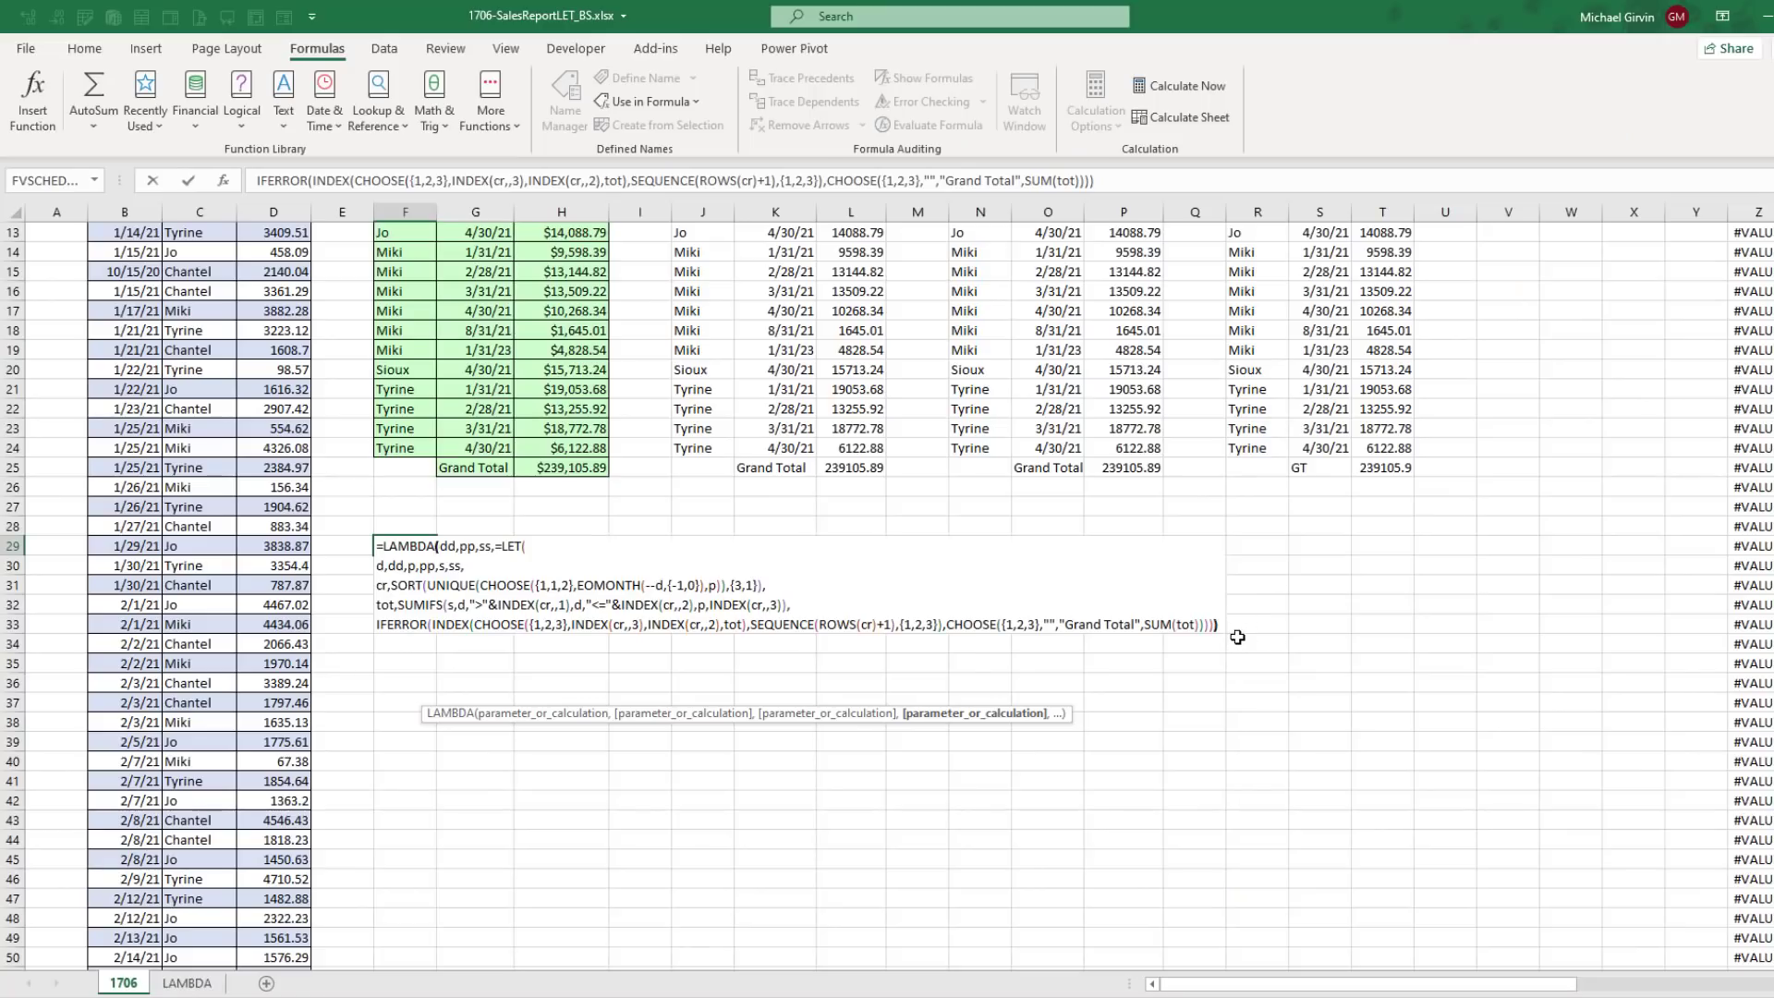
Step: Close the LAMBDA and pass the Date, Person and Sales columns as call arguments
{"action": "type", "text": ")("}
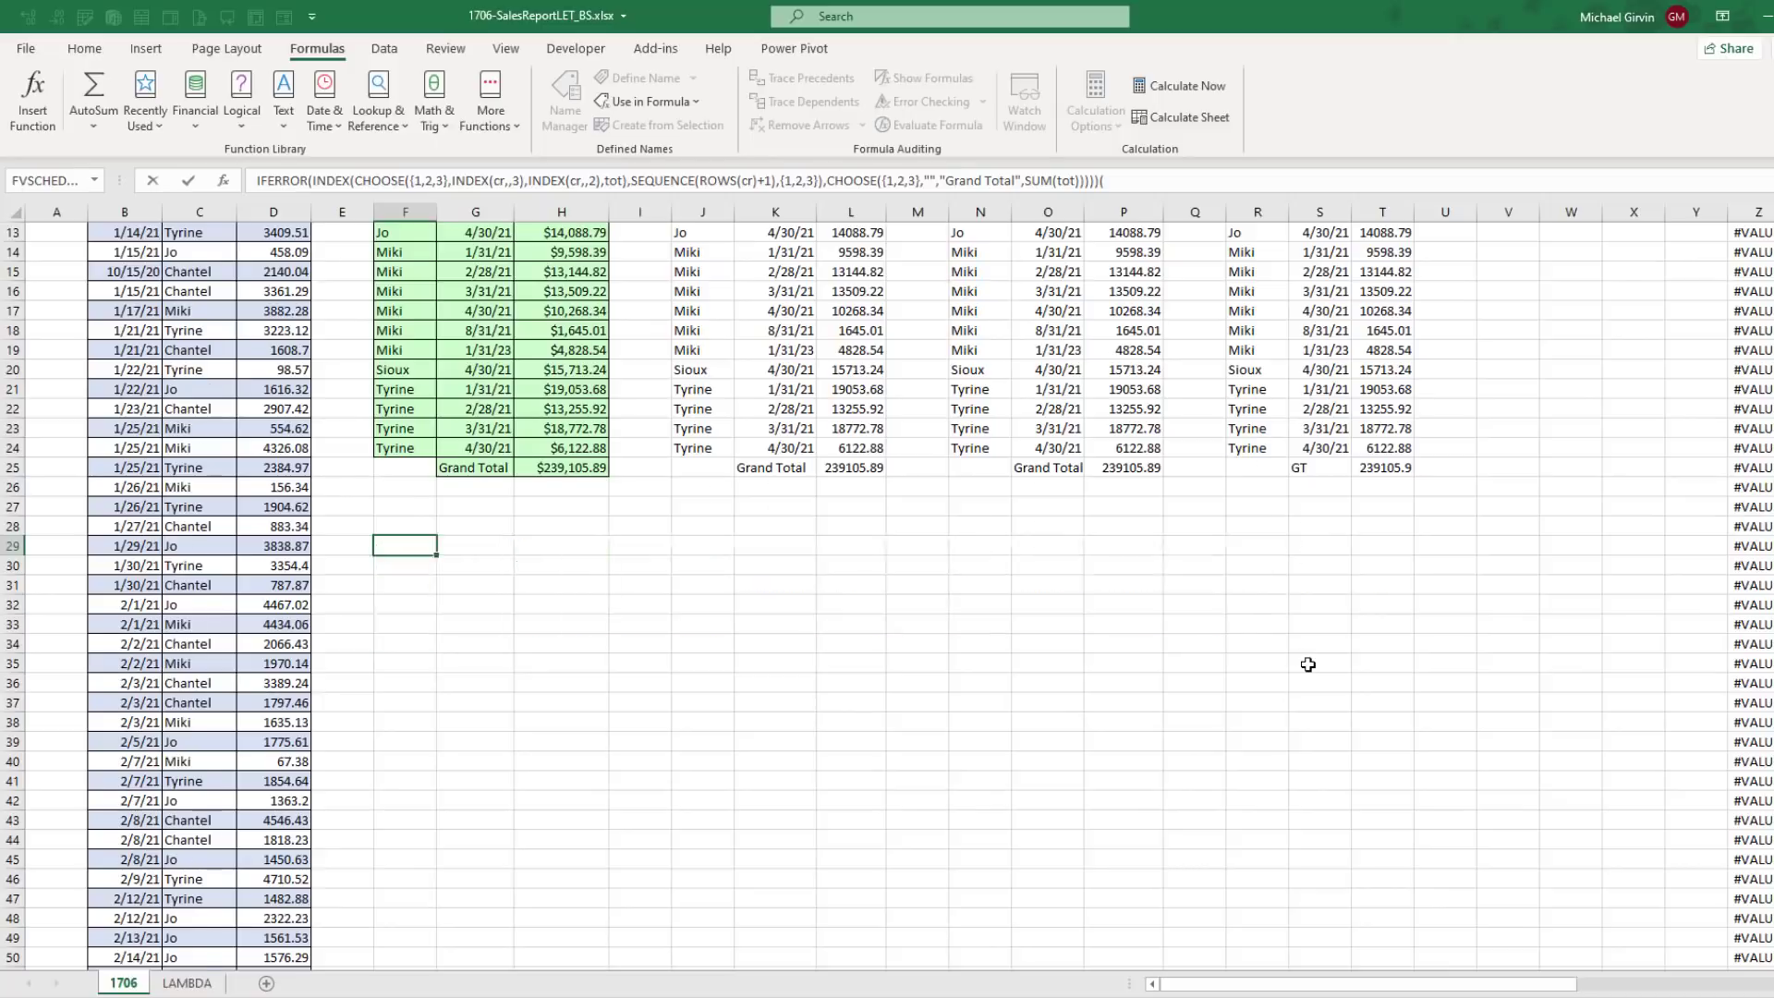
{"action": "scroll", "coordinate": [1306, 665], "scroll_direction": "up", "scroll_amount": 4}
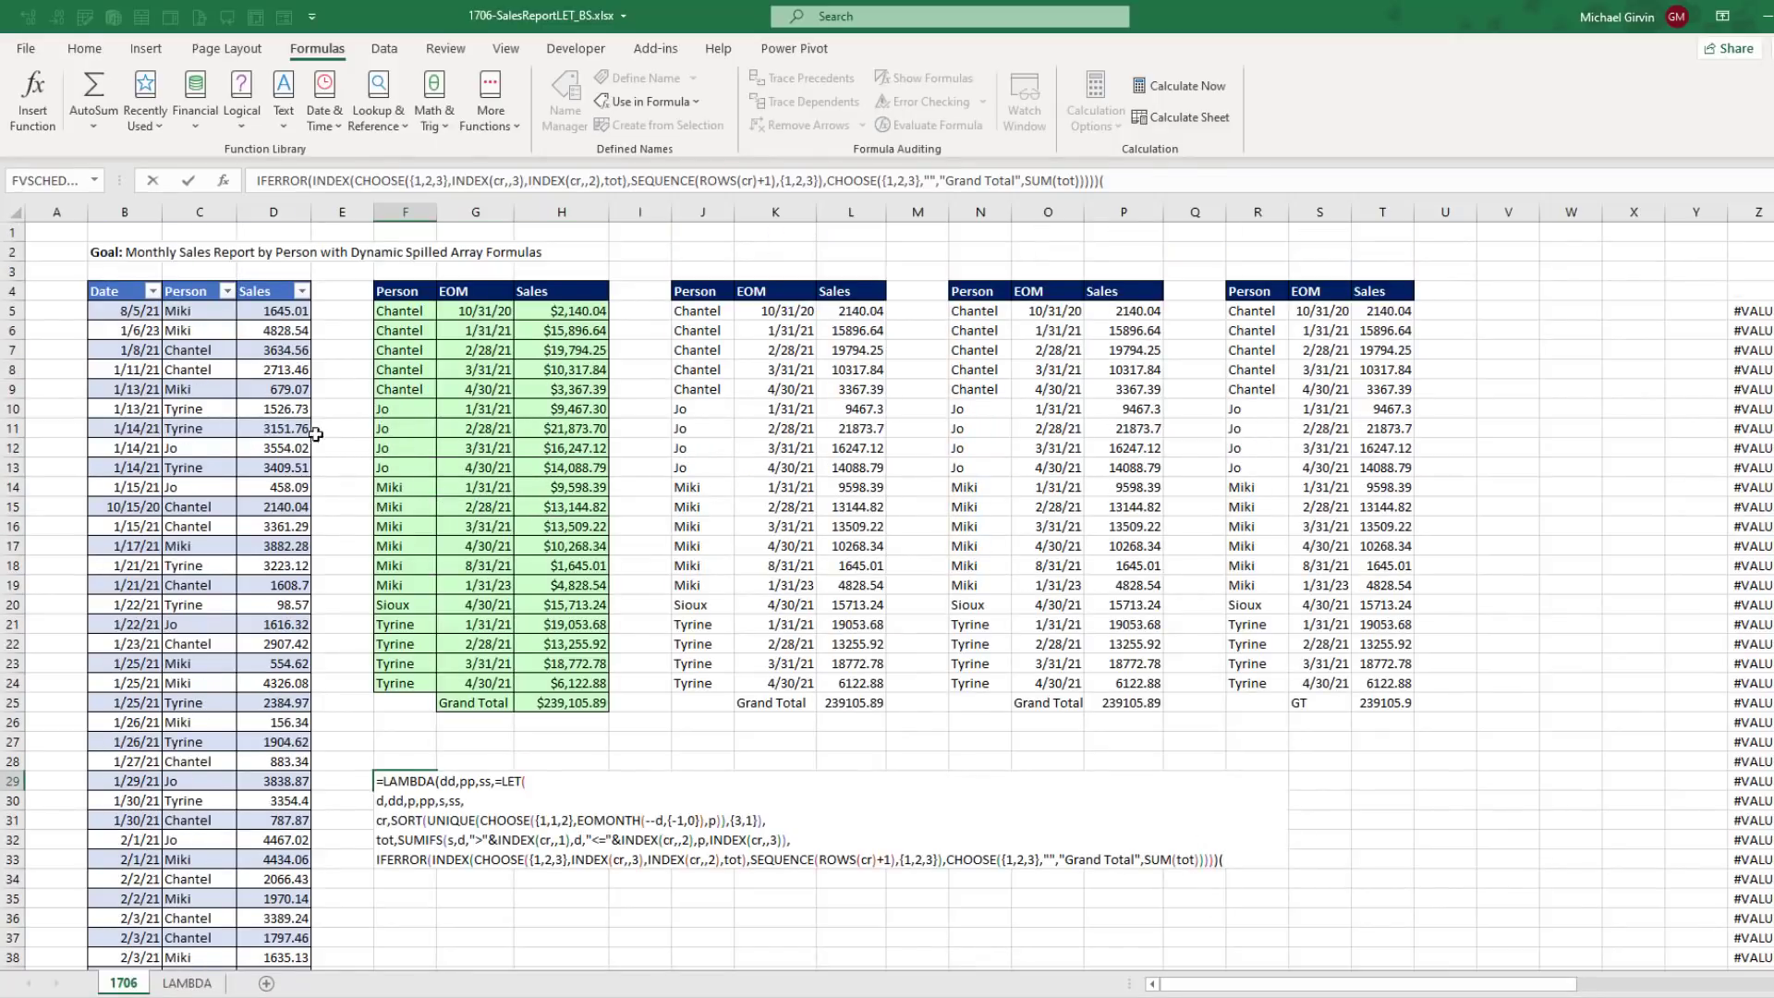
{"action": "left_click", "coordinate": [124, 280]}
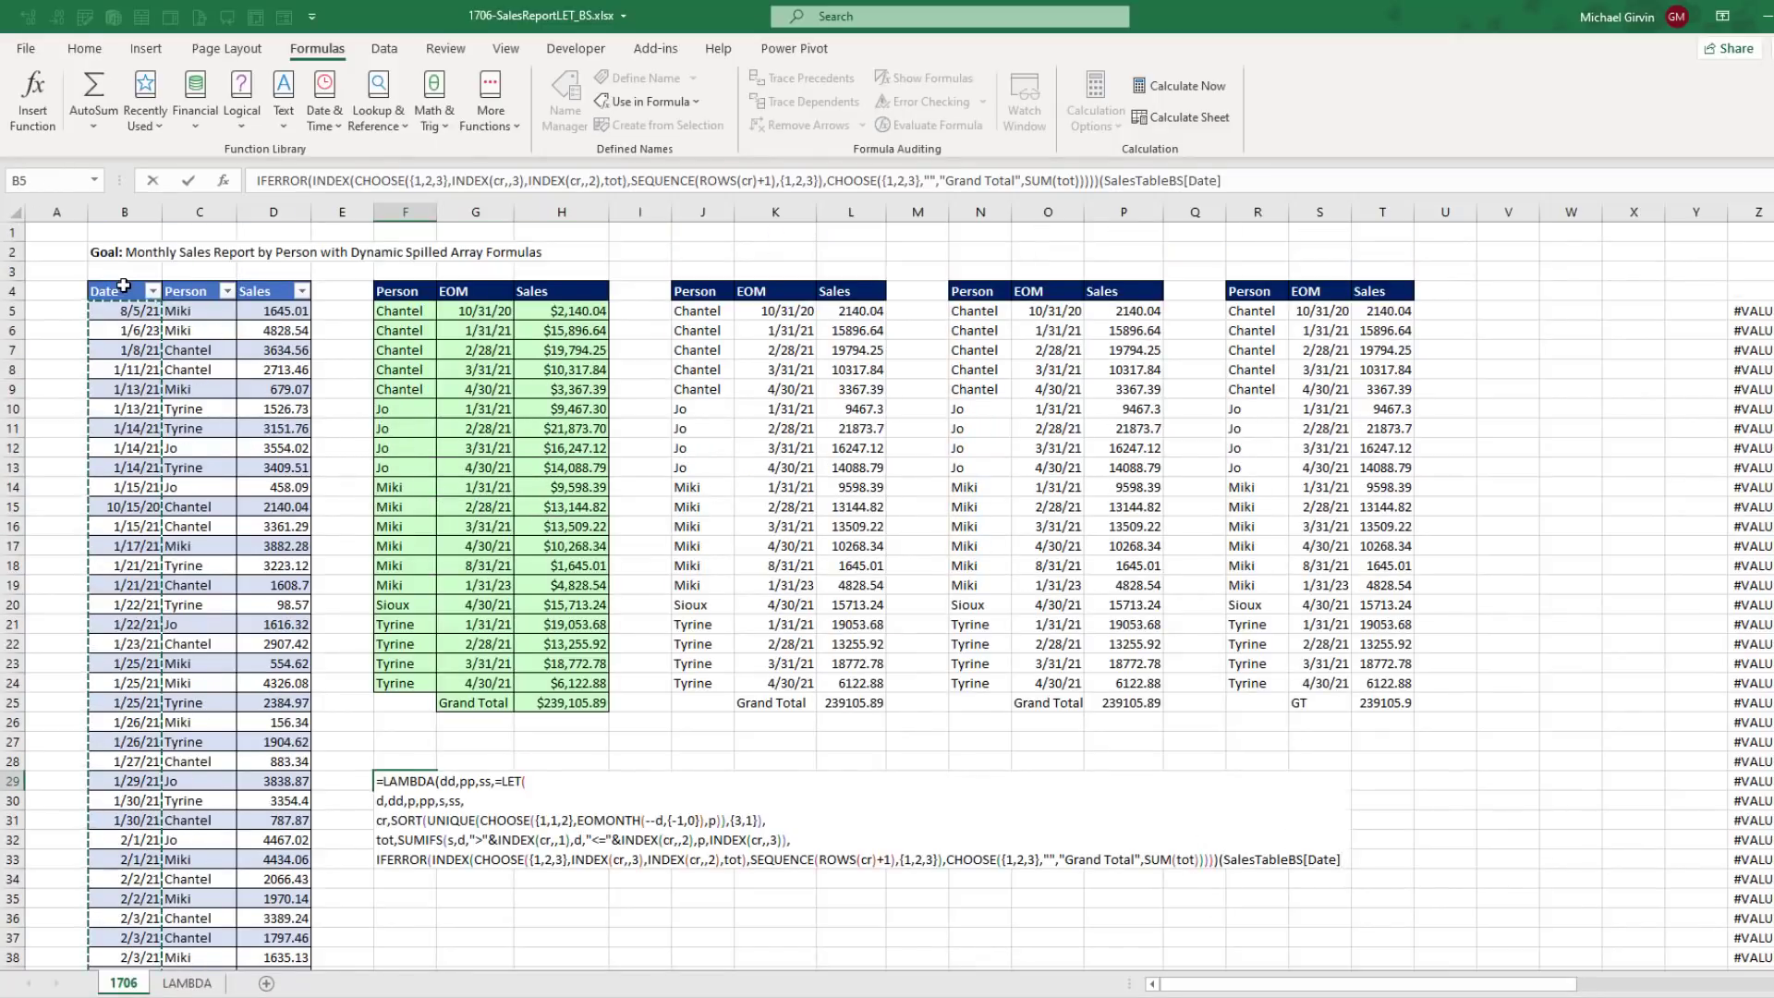
{"action": "type", "text": ","}
{"action": "left_click", "coordinate": [186, 280]}
{"action": "type", "text": ","}
{"action": "left_click", "coordinate": [277, 281]}
{"action": "type", "text": ","}
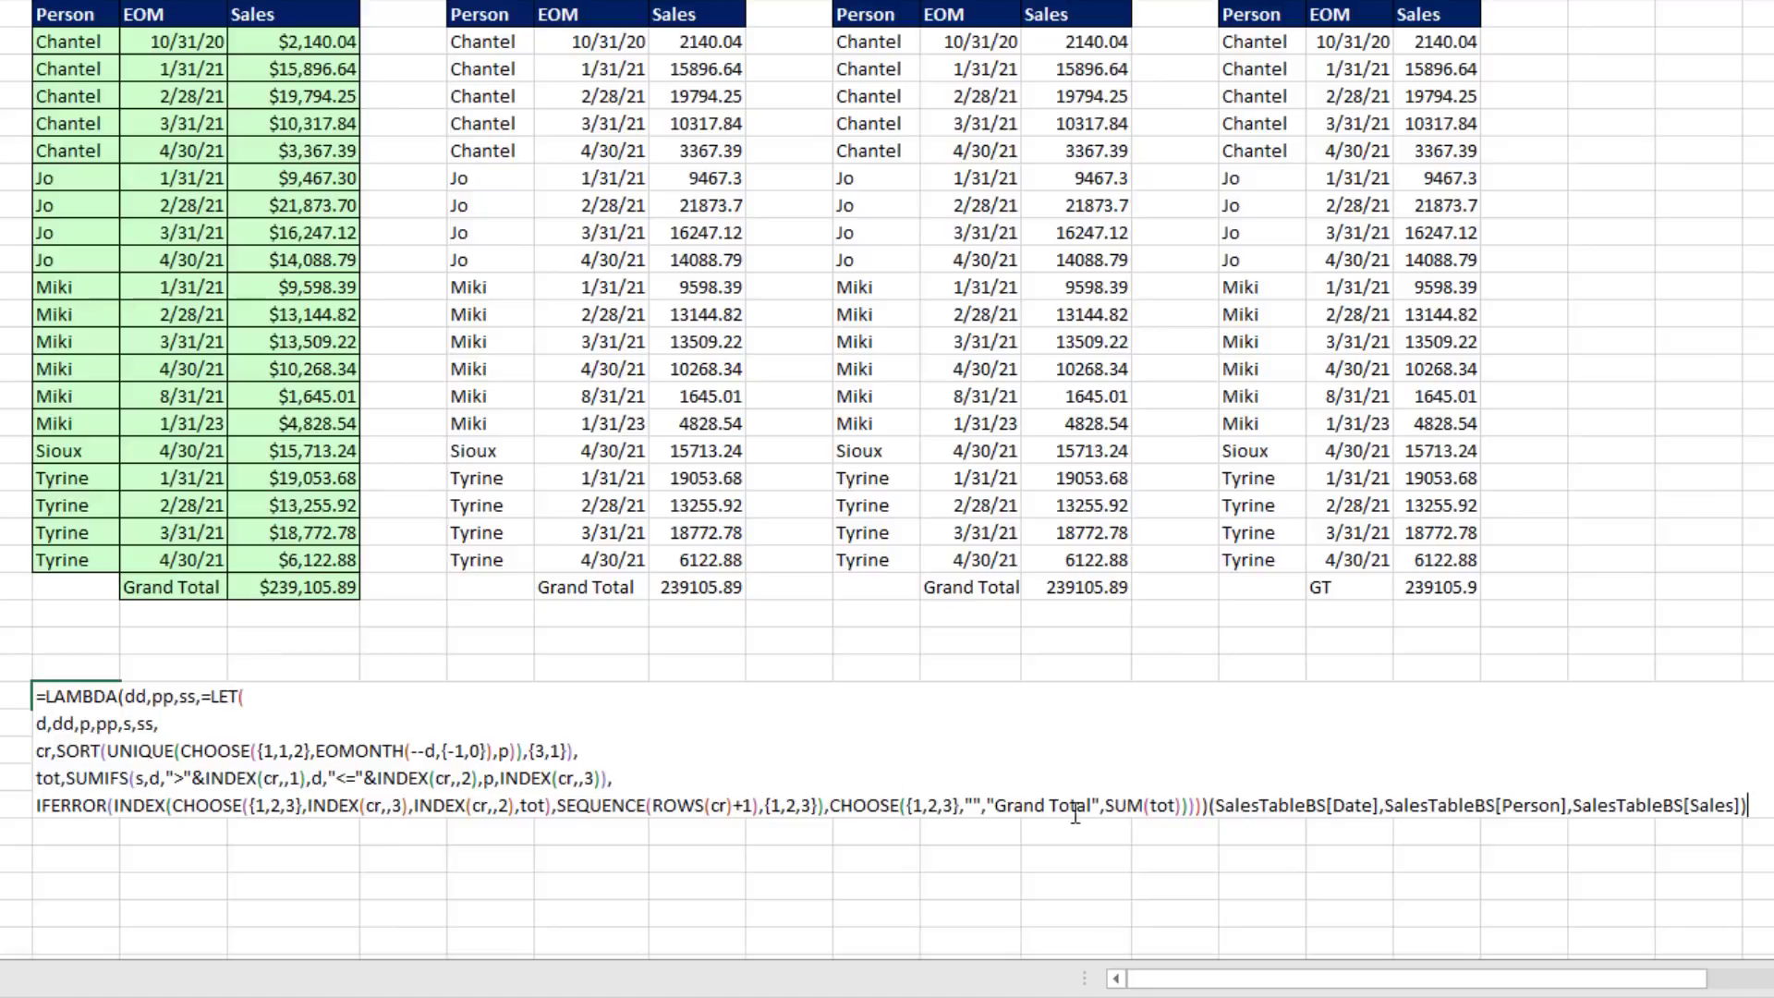
Step: Delete the stray = before LET and commit F29 to spill the report
{"action": "left_click", "coordinate": [212, 697]}
{"action": "key", "text": "BackSpace"}
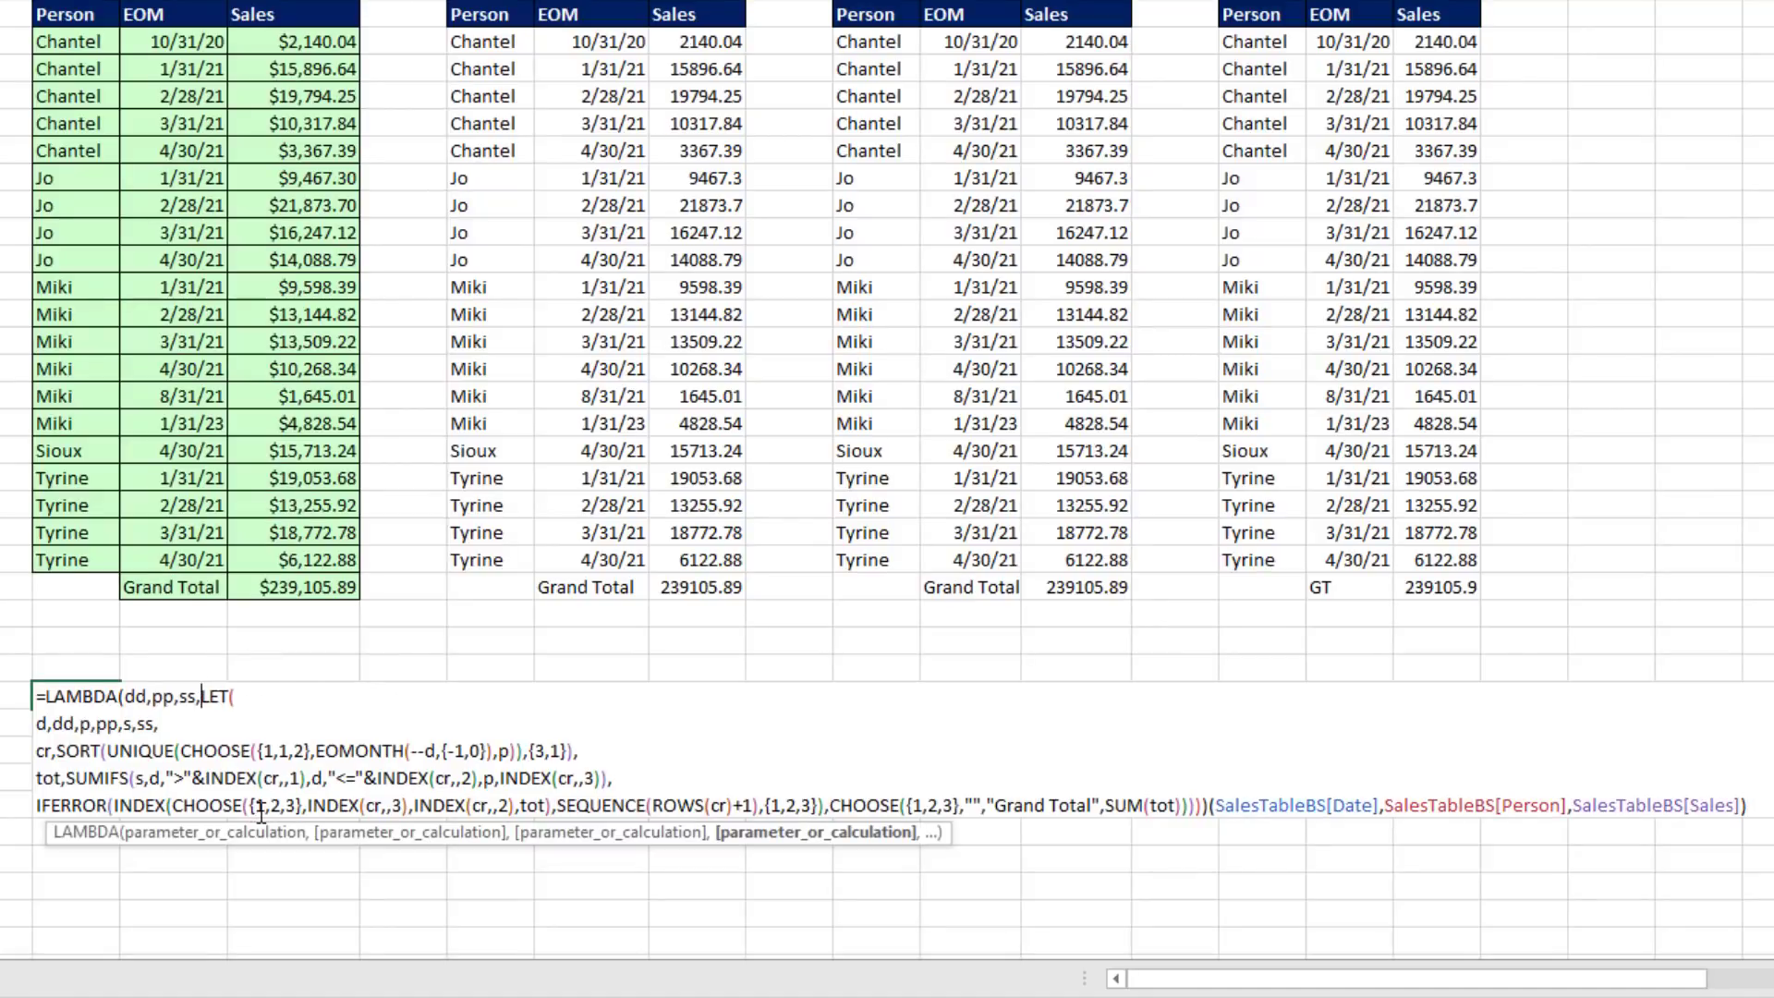
{"action": "key", "text": "Return"}
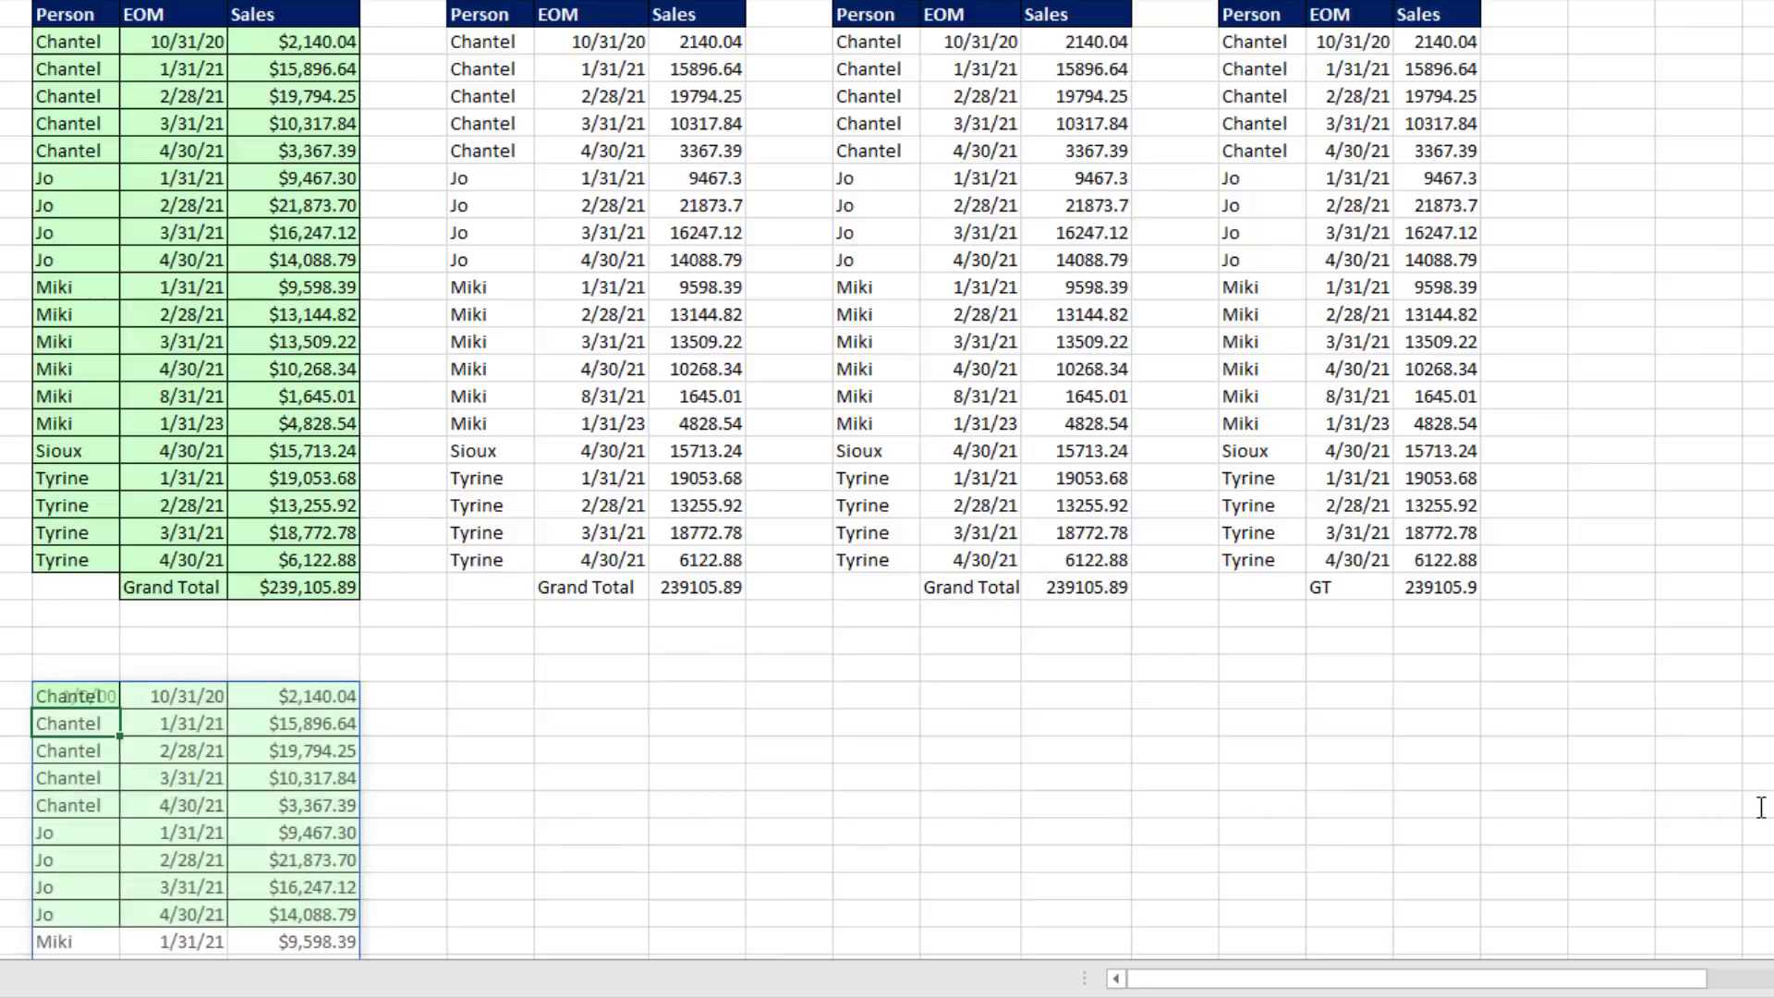
{"action": "scroll", "coordinate": [875, 713], "scroll_direction": "down", "scroll_amount": 3}
{"action": "scroll", "coordinate": [231, 507], "scroll_direction": "up", "scroll_amount": 2}
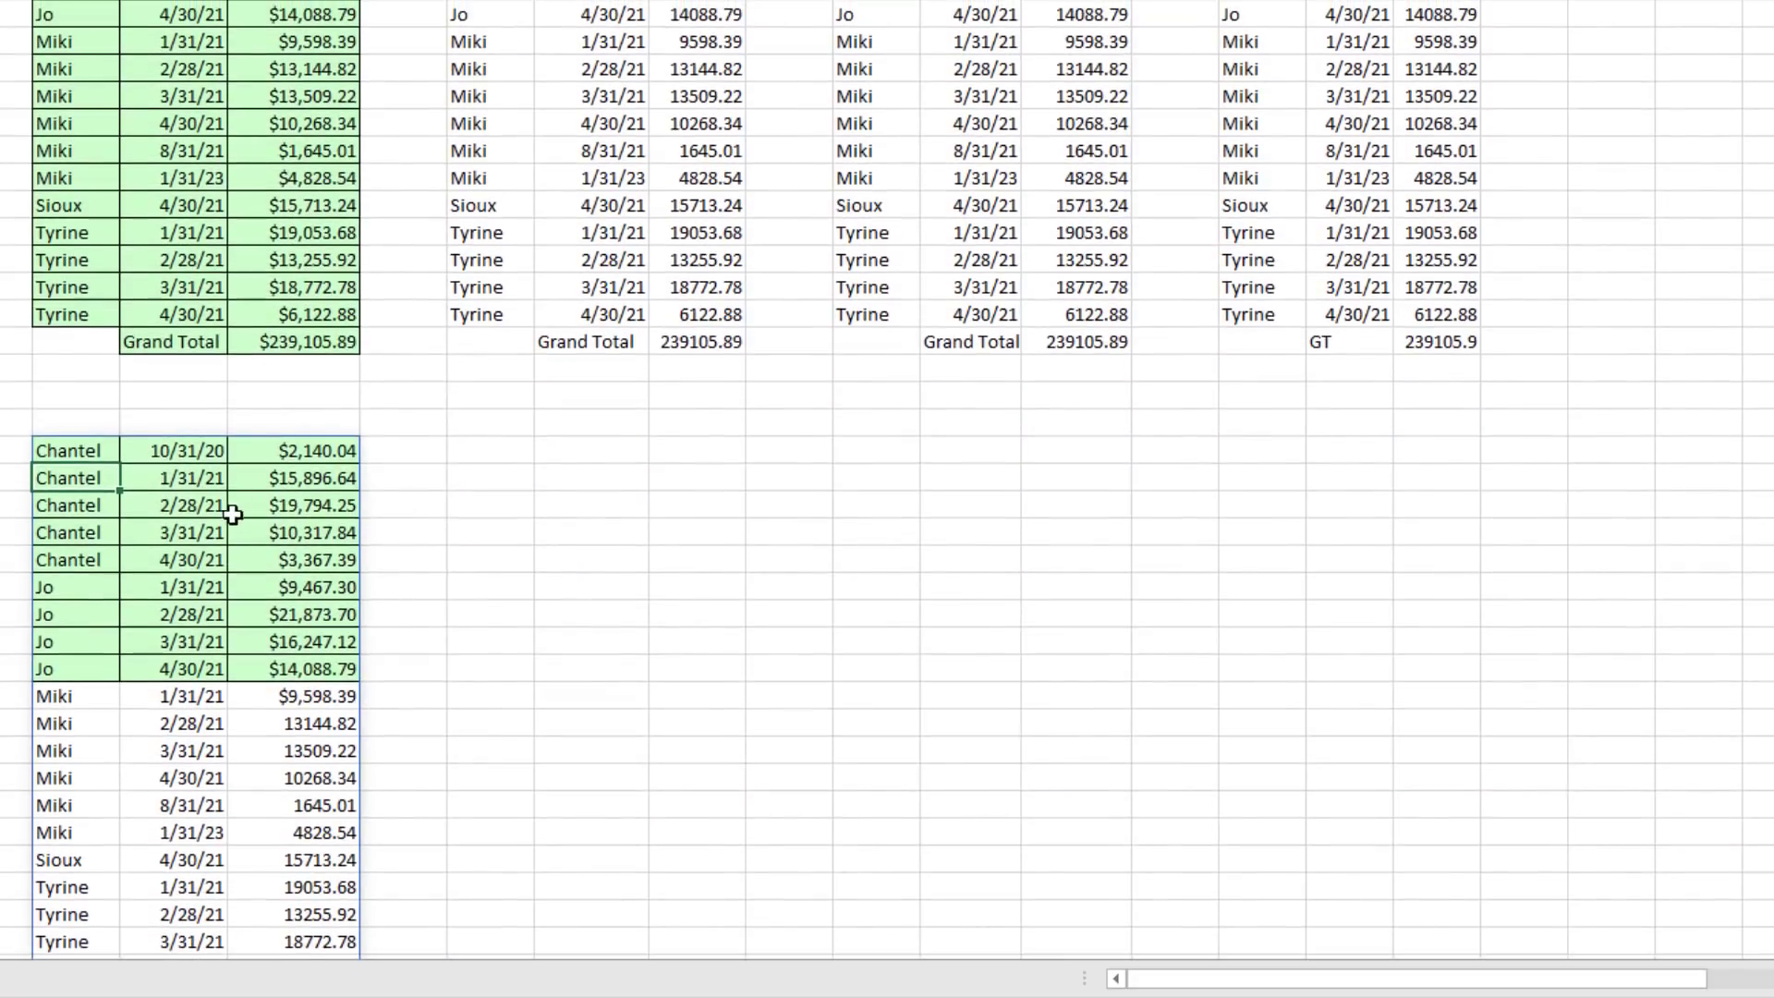
Step: Copy the LAMBDA formula text from F29, excluding its call arguments
{"action": "double_click", "coordinate": [81, 532]}
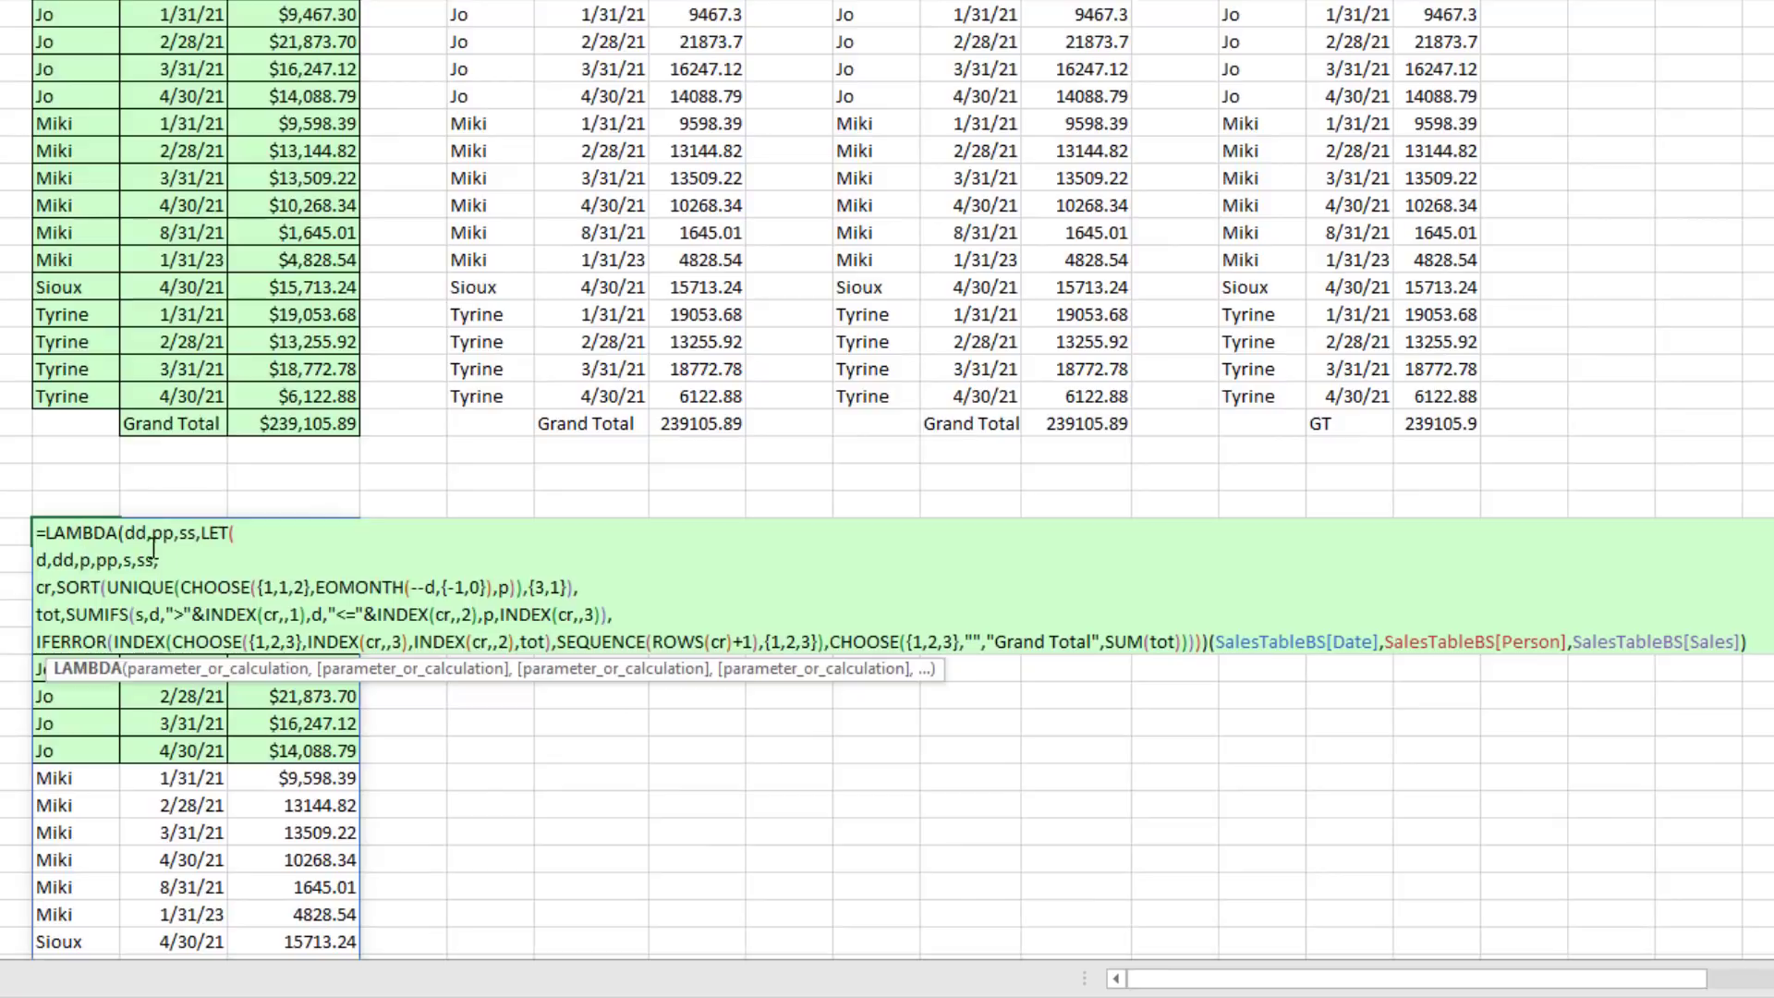
{"action": "left_click_drag", "start_coordinate": [37, 533], "coordinate": [1211, 650]}
{"action": "key", "text": "ctrl+c"}
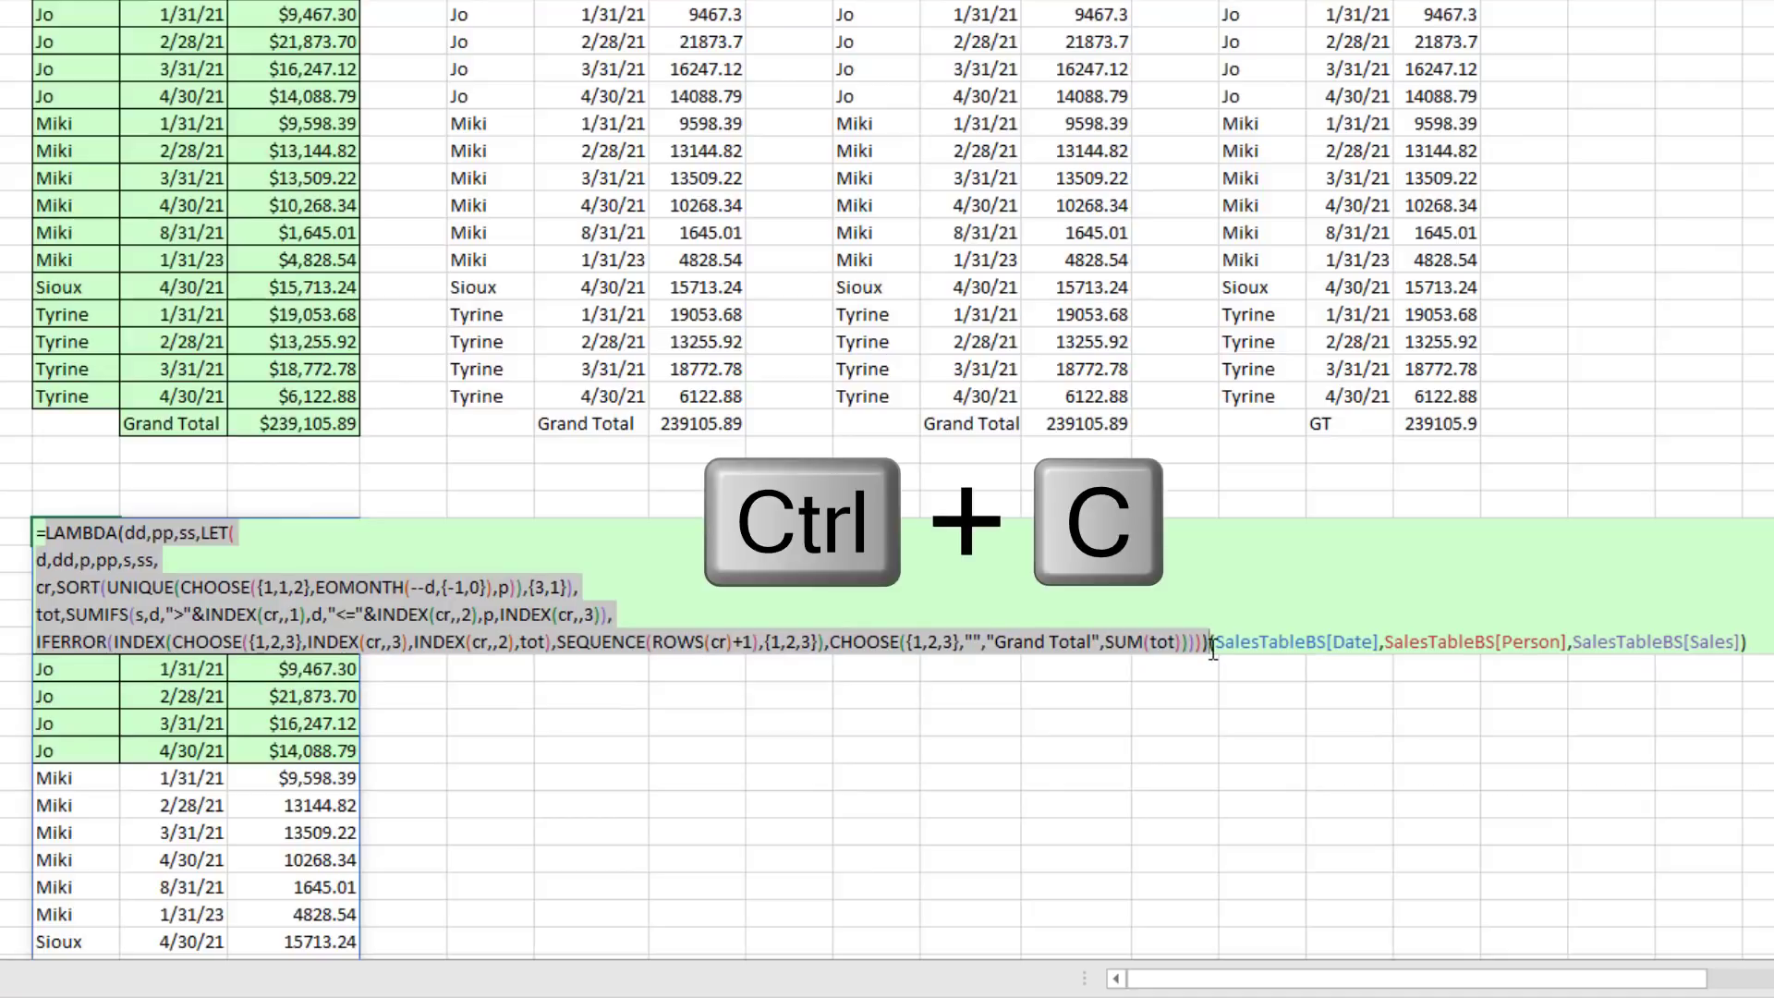
Step: Define the name PersonEOMReport with a usage comment, referring to the copied LAMBDA
{"action": "key", "text": "ctrl+F3"}
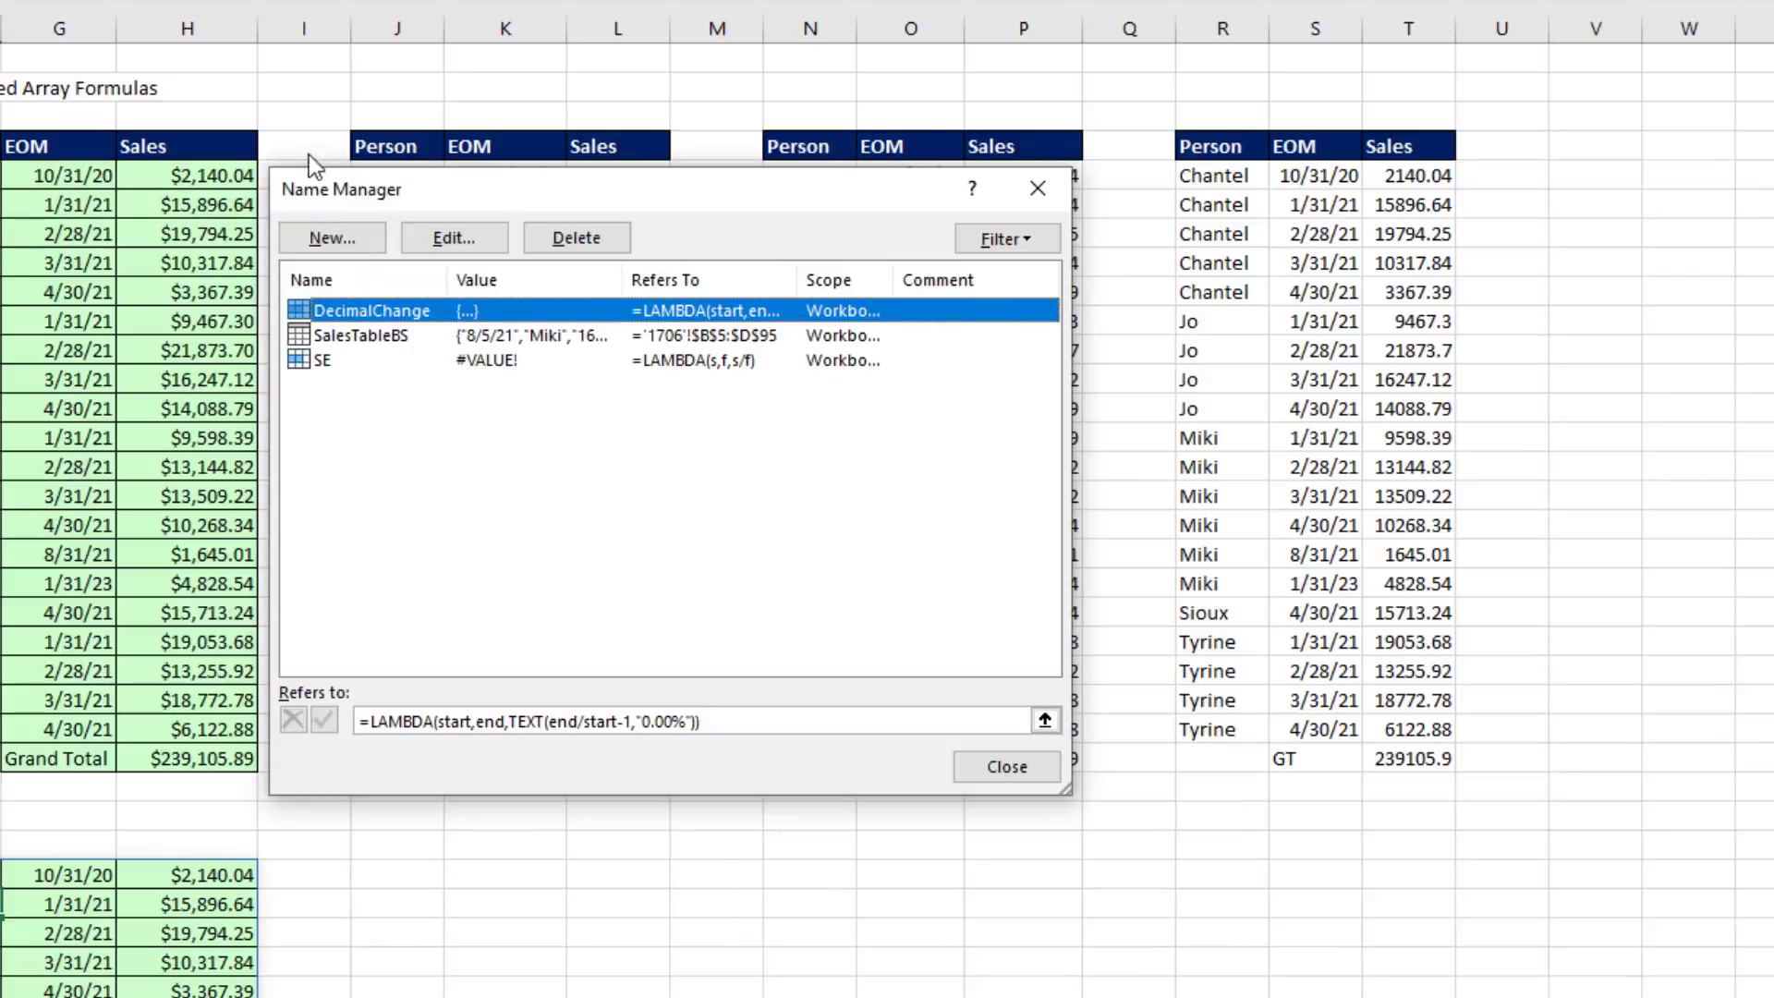
{"action": "left_click", "coordinate": [342, 248]}
{"action": "type", "text": "PersonEOMRepo"}
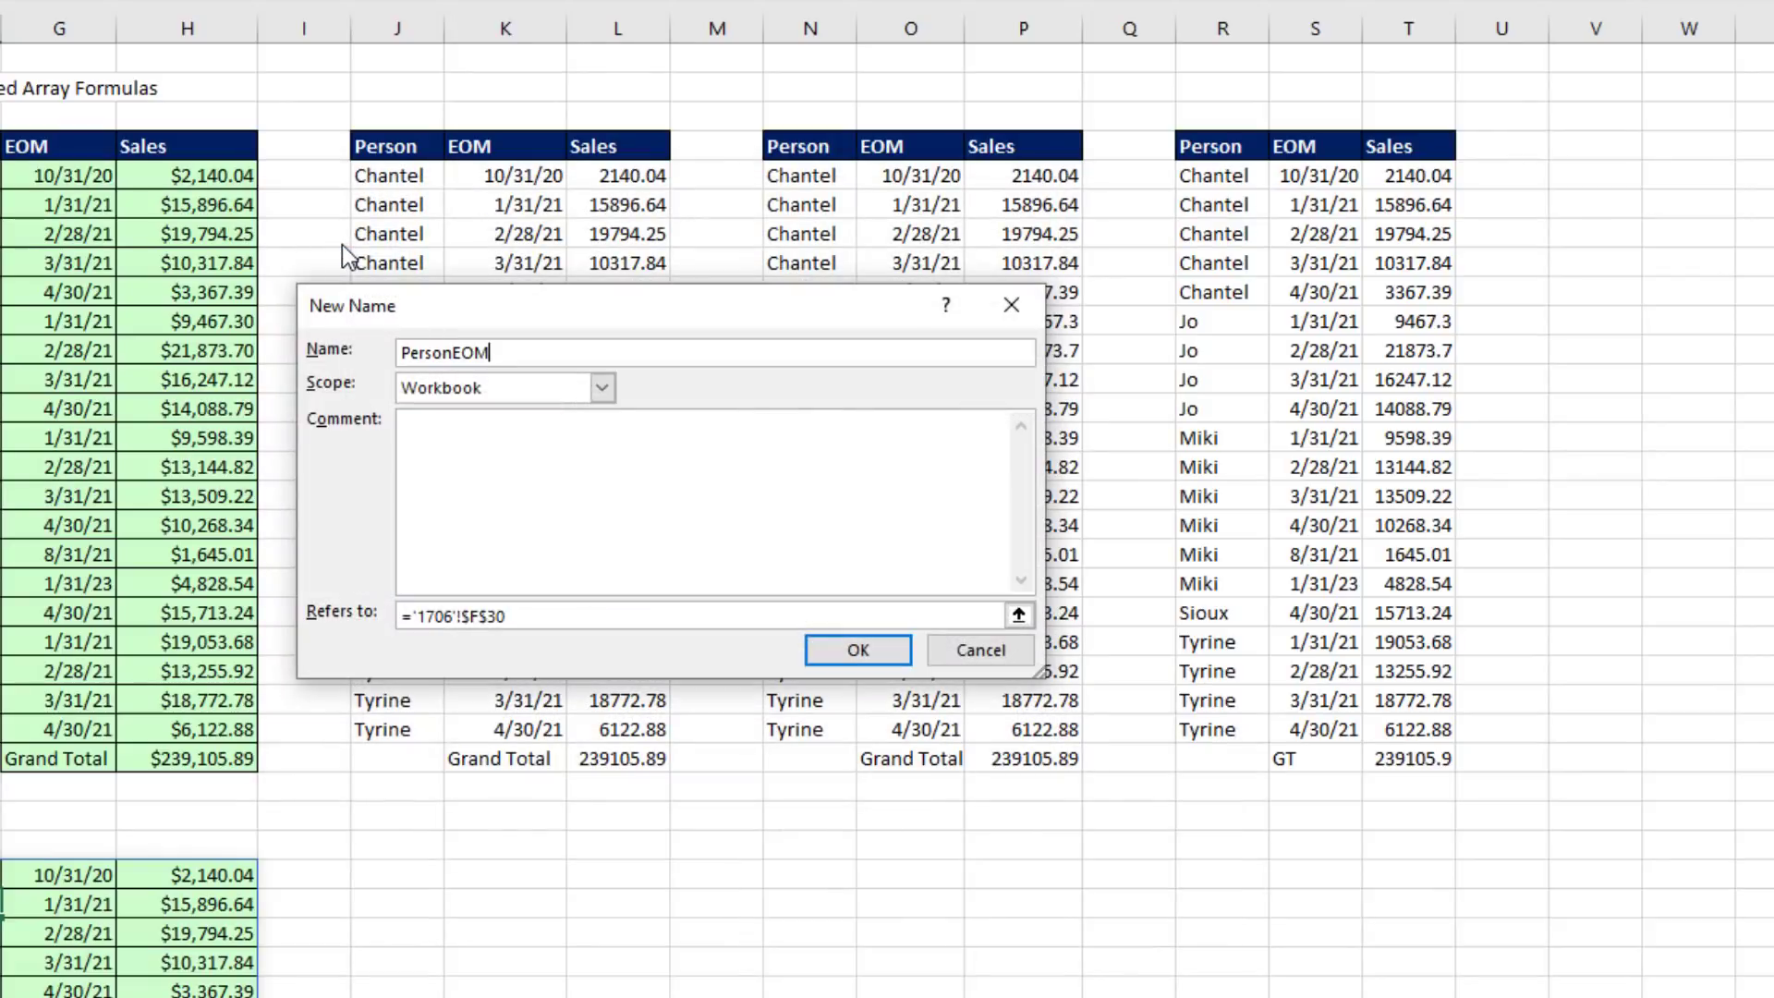
{"action": "type", "text": "rt"}
{"action": "left_click", "coordinate": [559, 442]}
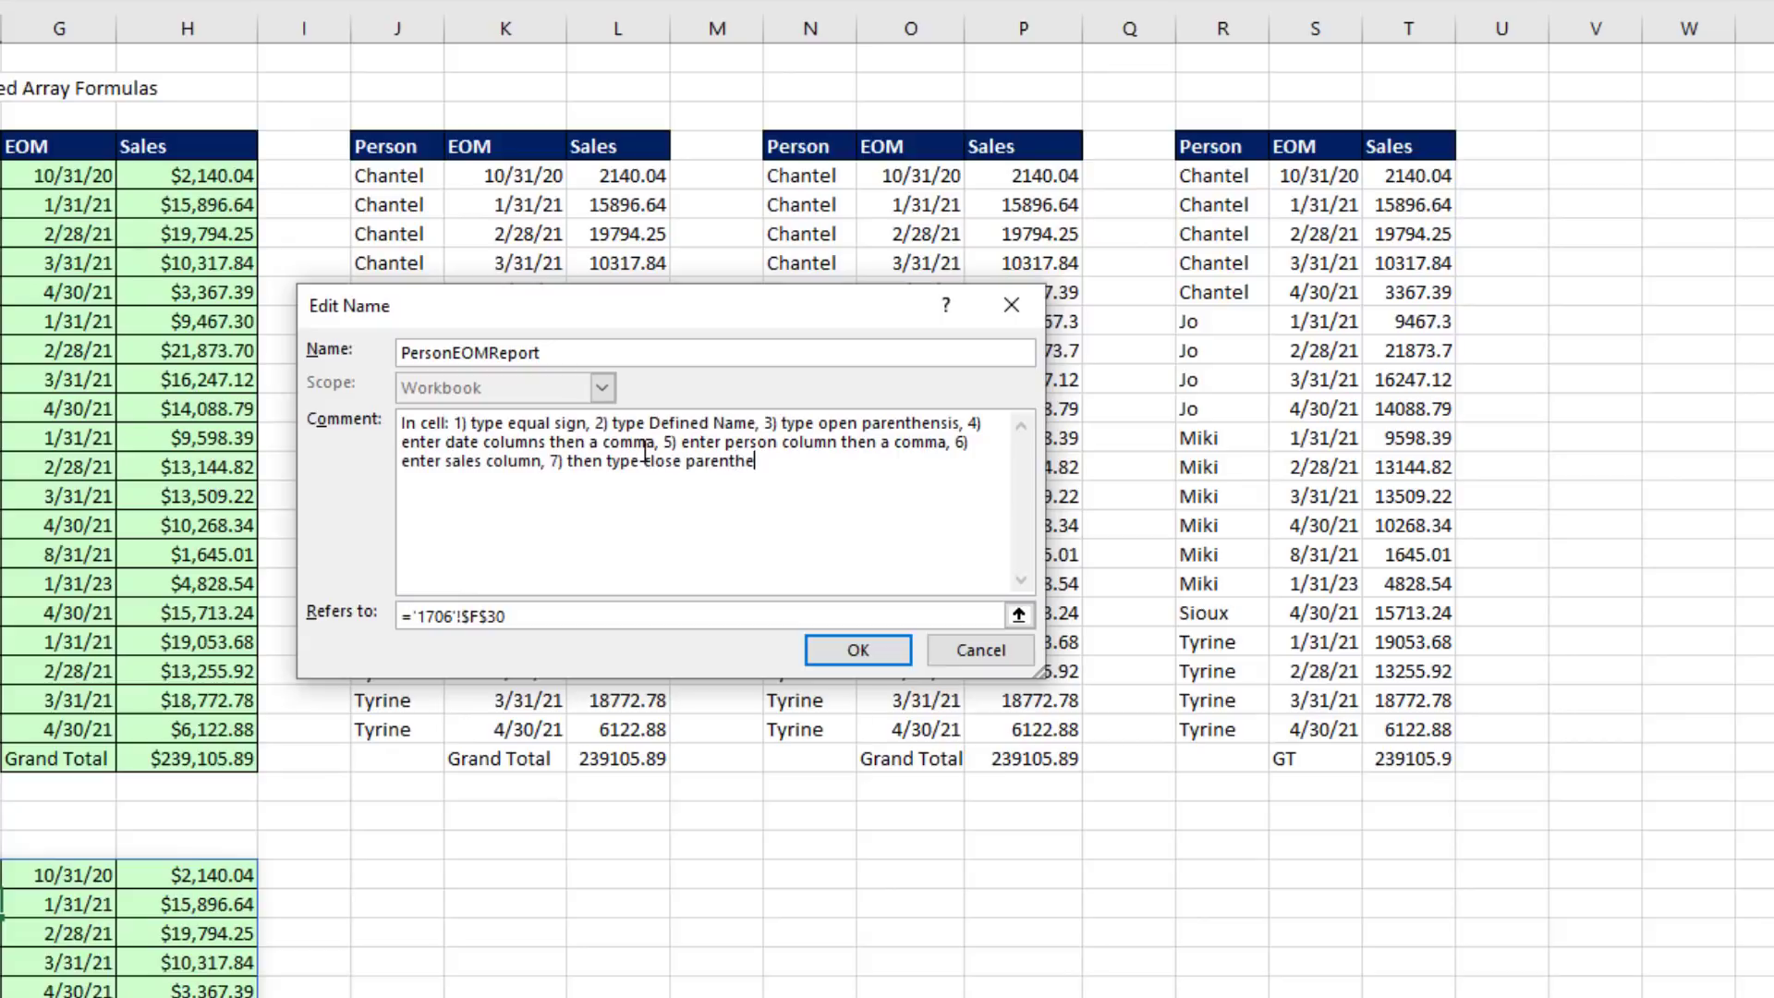
{"action": "type", "text": "sis."}
{"action": "left_click_drag", "start_coordinate": [590, 615], "coordinate": [413, 616]}
{"action": "key", "text": "ctrl+v"}
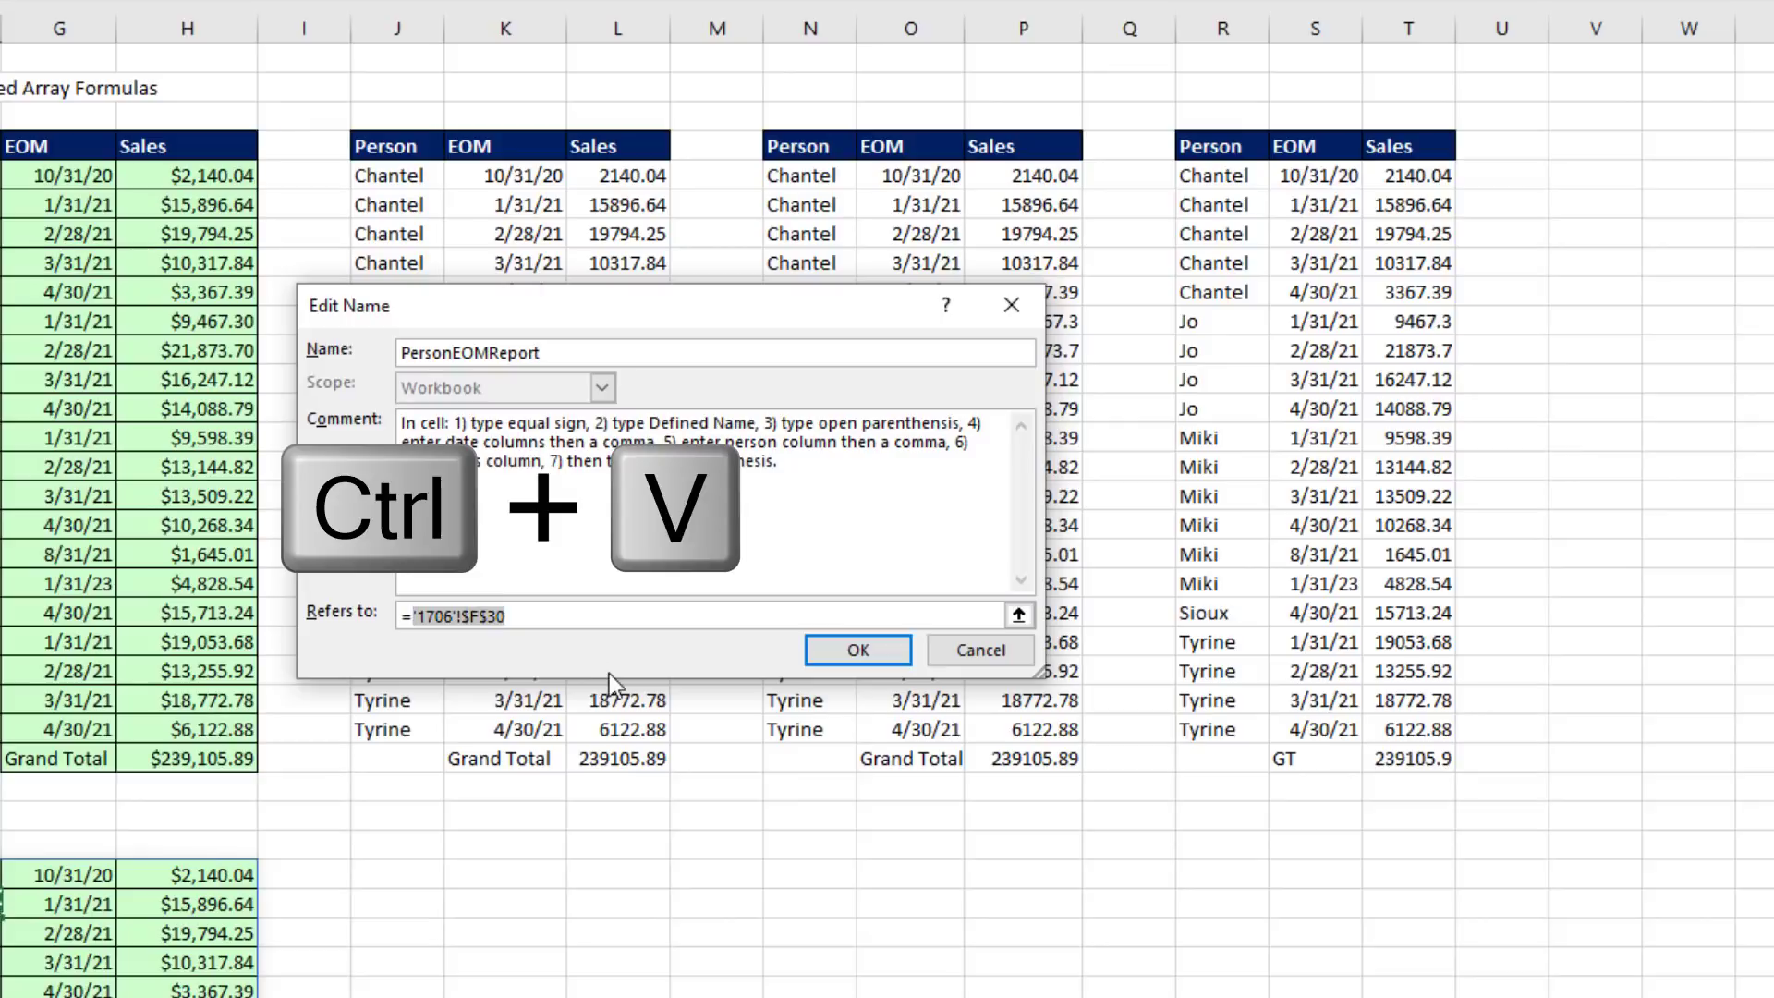
{"action": "left_click_drag", "start_coordinate": [1041, 673], "coordinate": [1402, 976]}
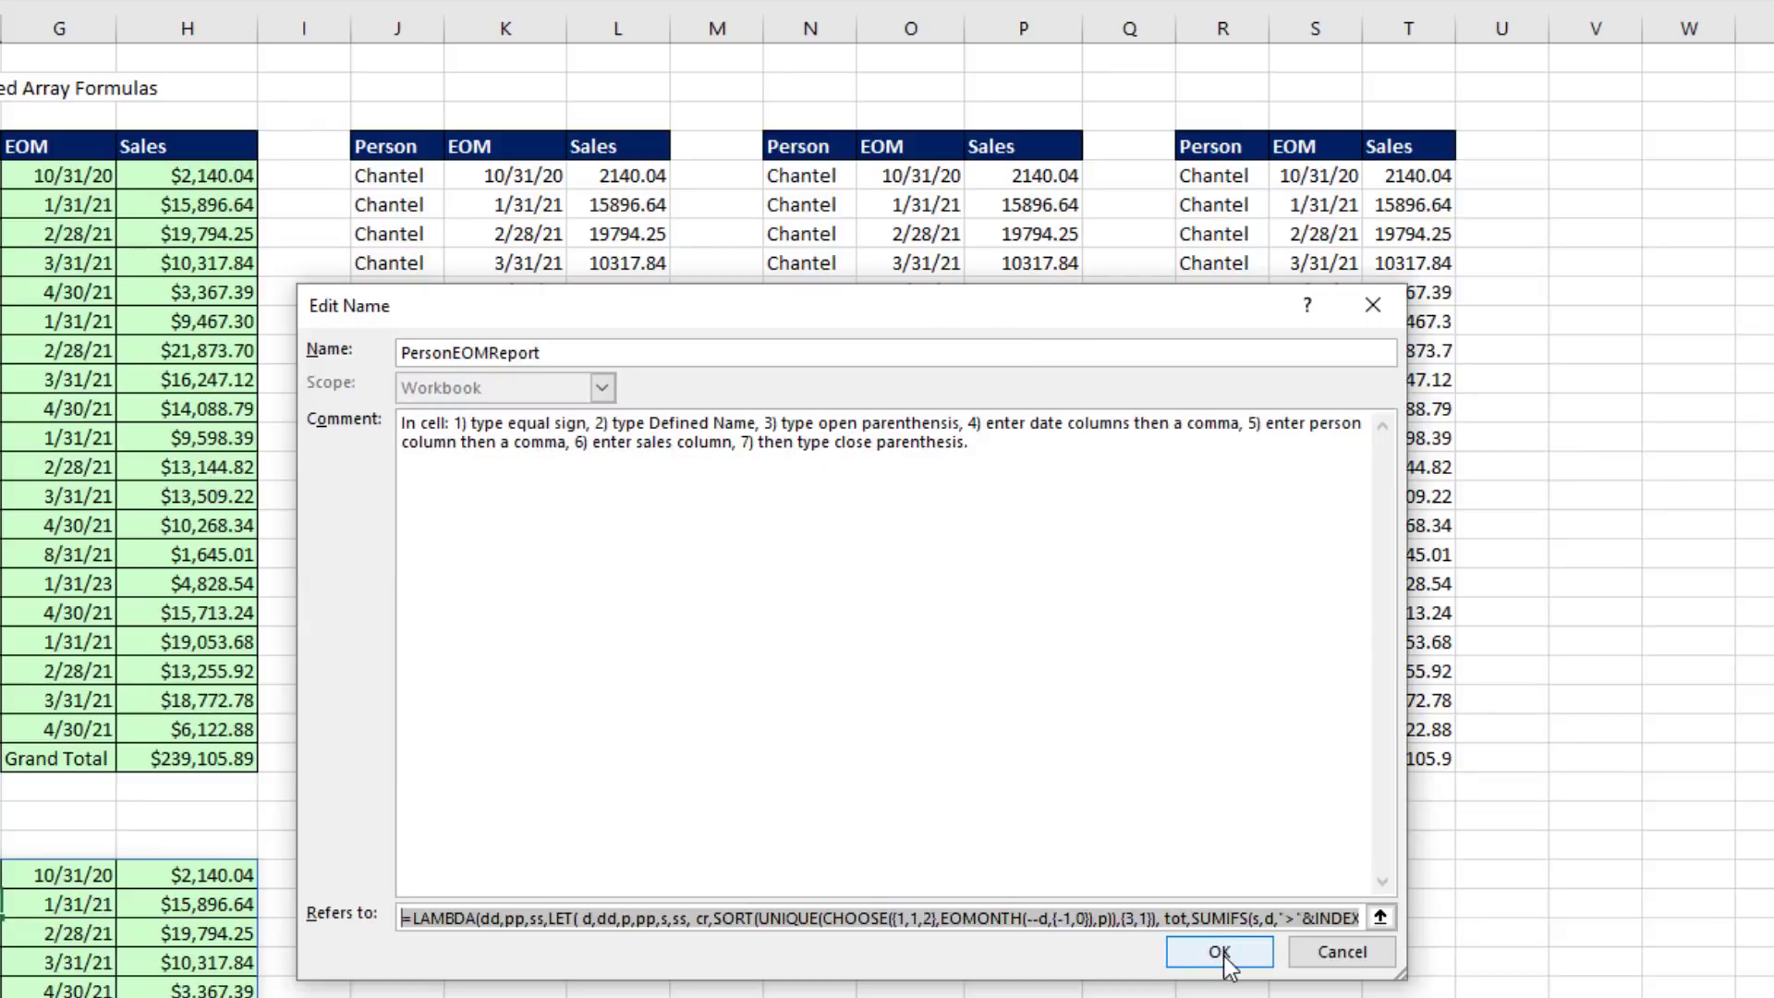
{"action": "left_click", "coordinate": [1221, 953]}
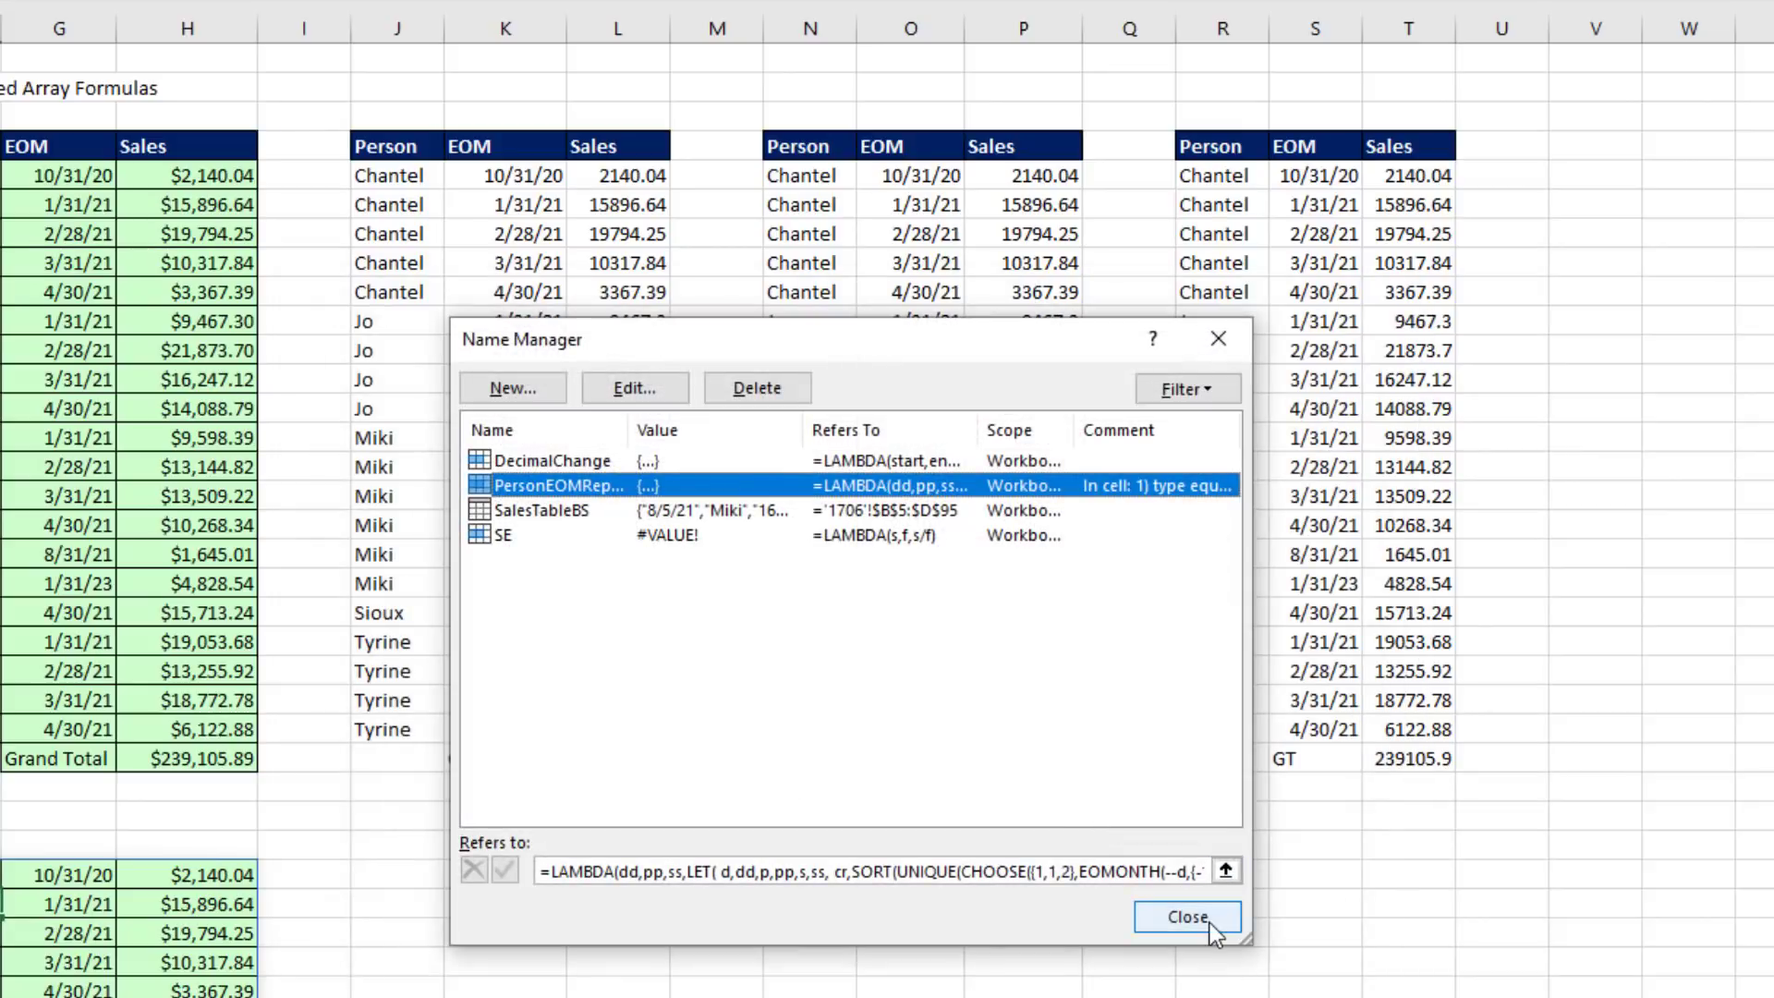
{"action": "left_click", "coordinate": [1187, 916]}
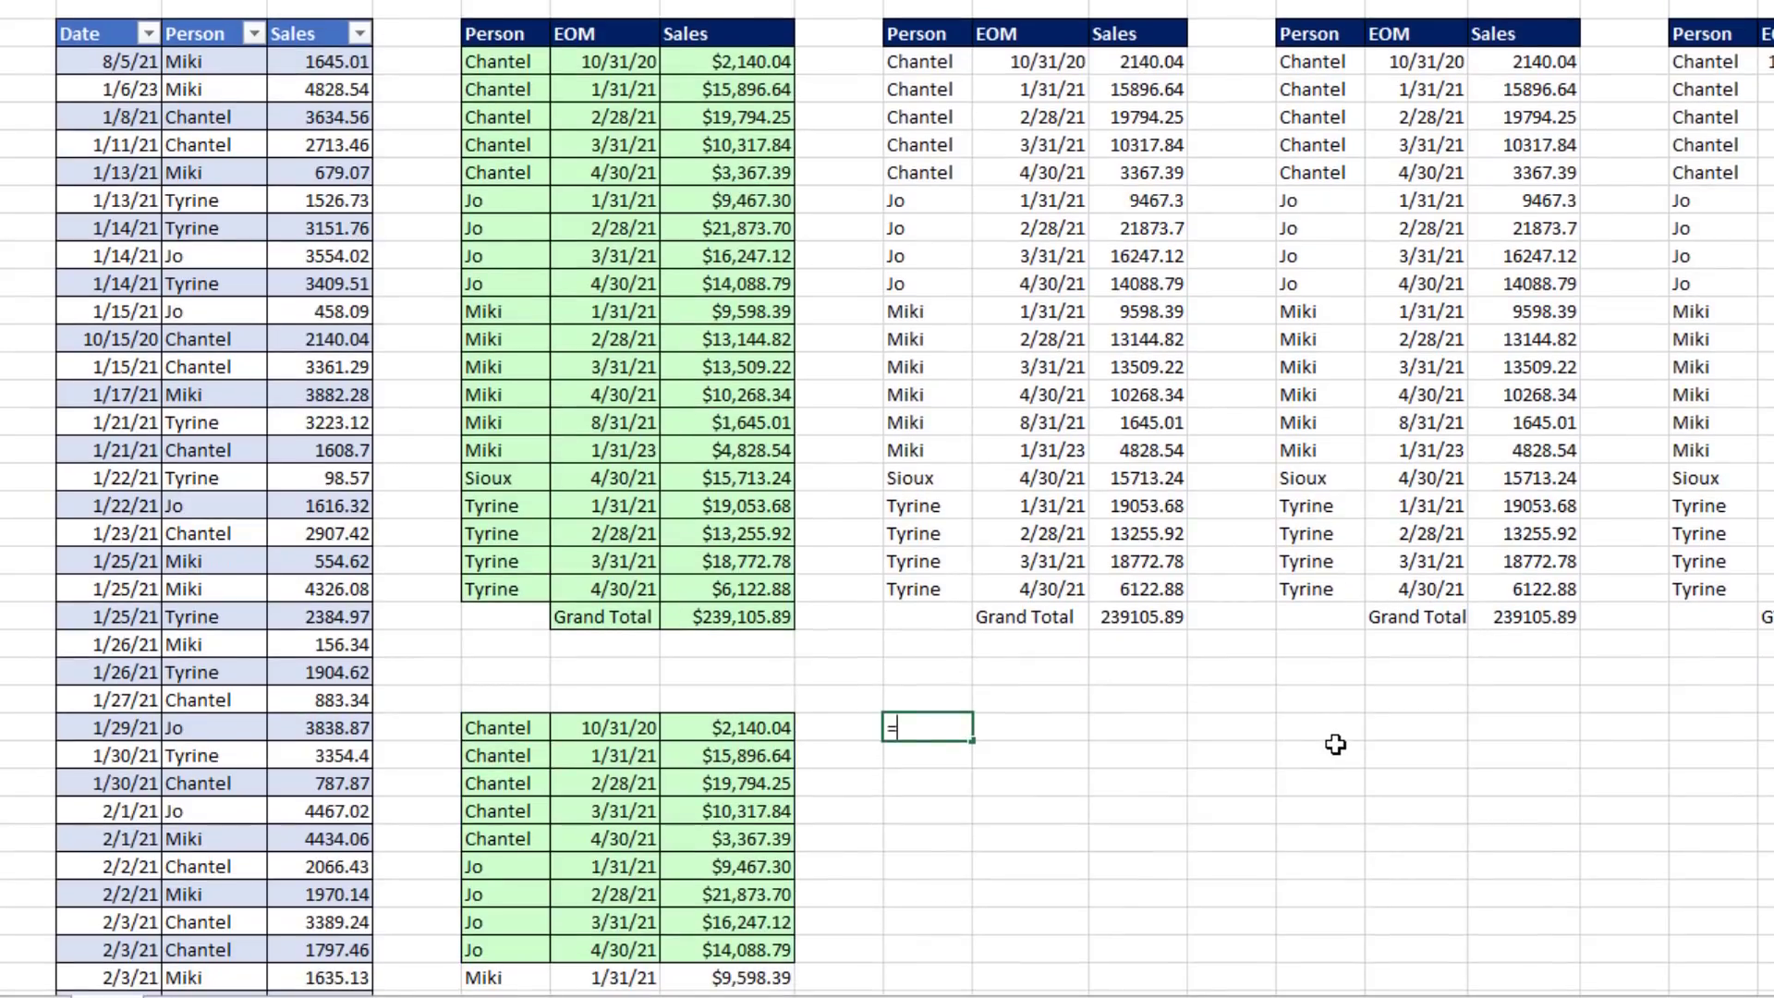
Step: Enter =PersonEOMReport(SalesTableBS[Date],SalesTableBS[Person],SalesTableBS[Sales]) to spill the report
{"action": "type", "text": "=per"}
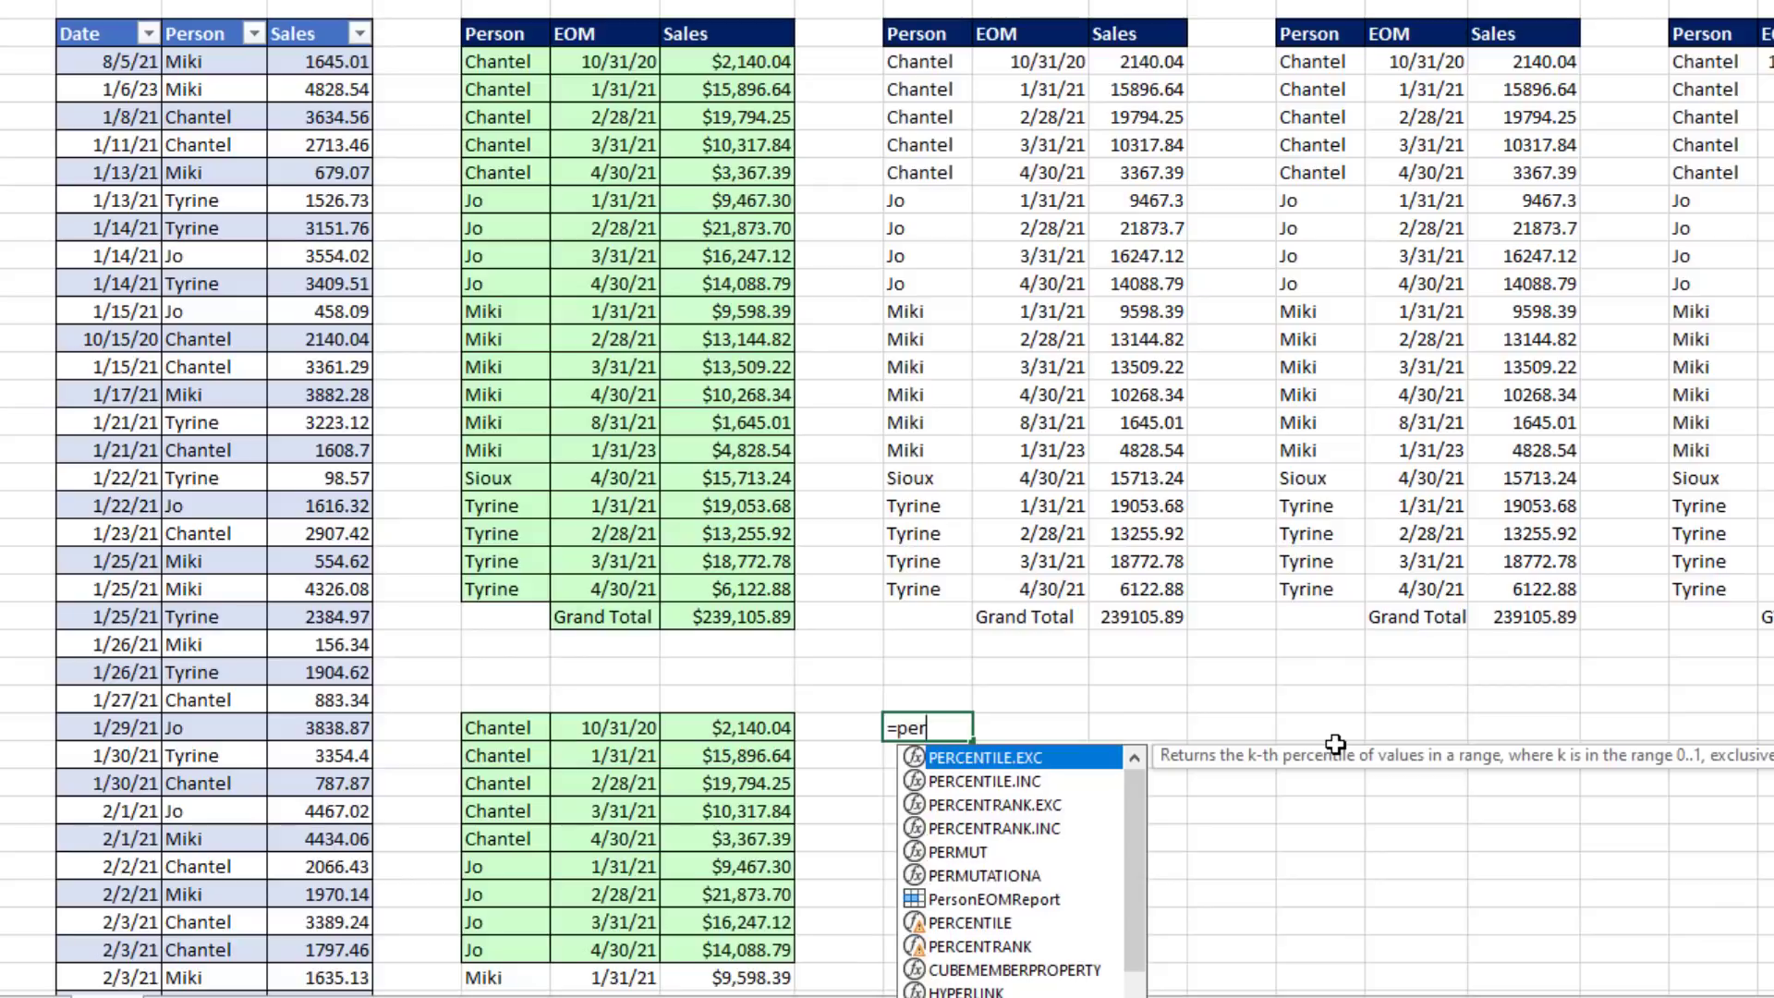
{"action": "key", "text": "Down"}
{"action": "key", "text": "Down"}
{"action": "key", "text": "Down"}
{"action": "key", "text": "Down"}
{"action": "key", "text": "Down"}
{"action": "key", "text": "Down"}
{"action": "key", "text": "Tab"}
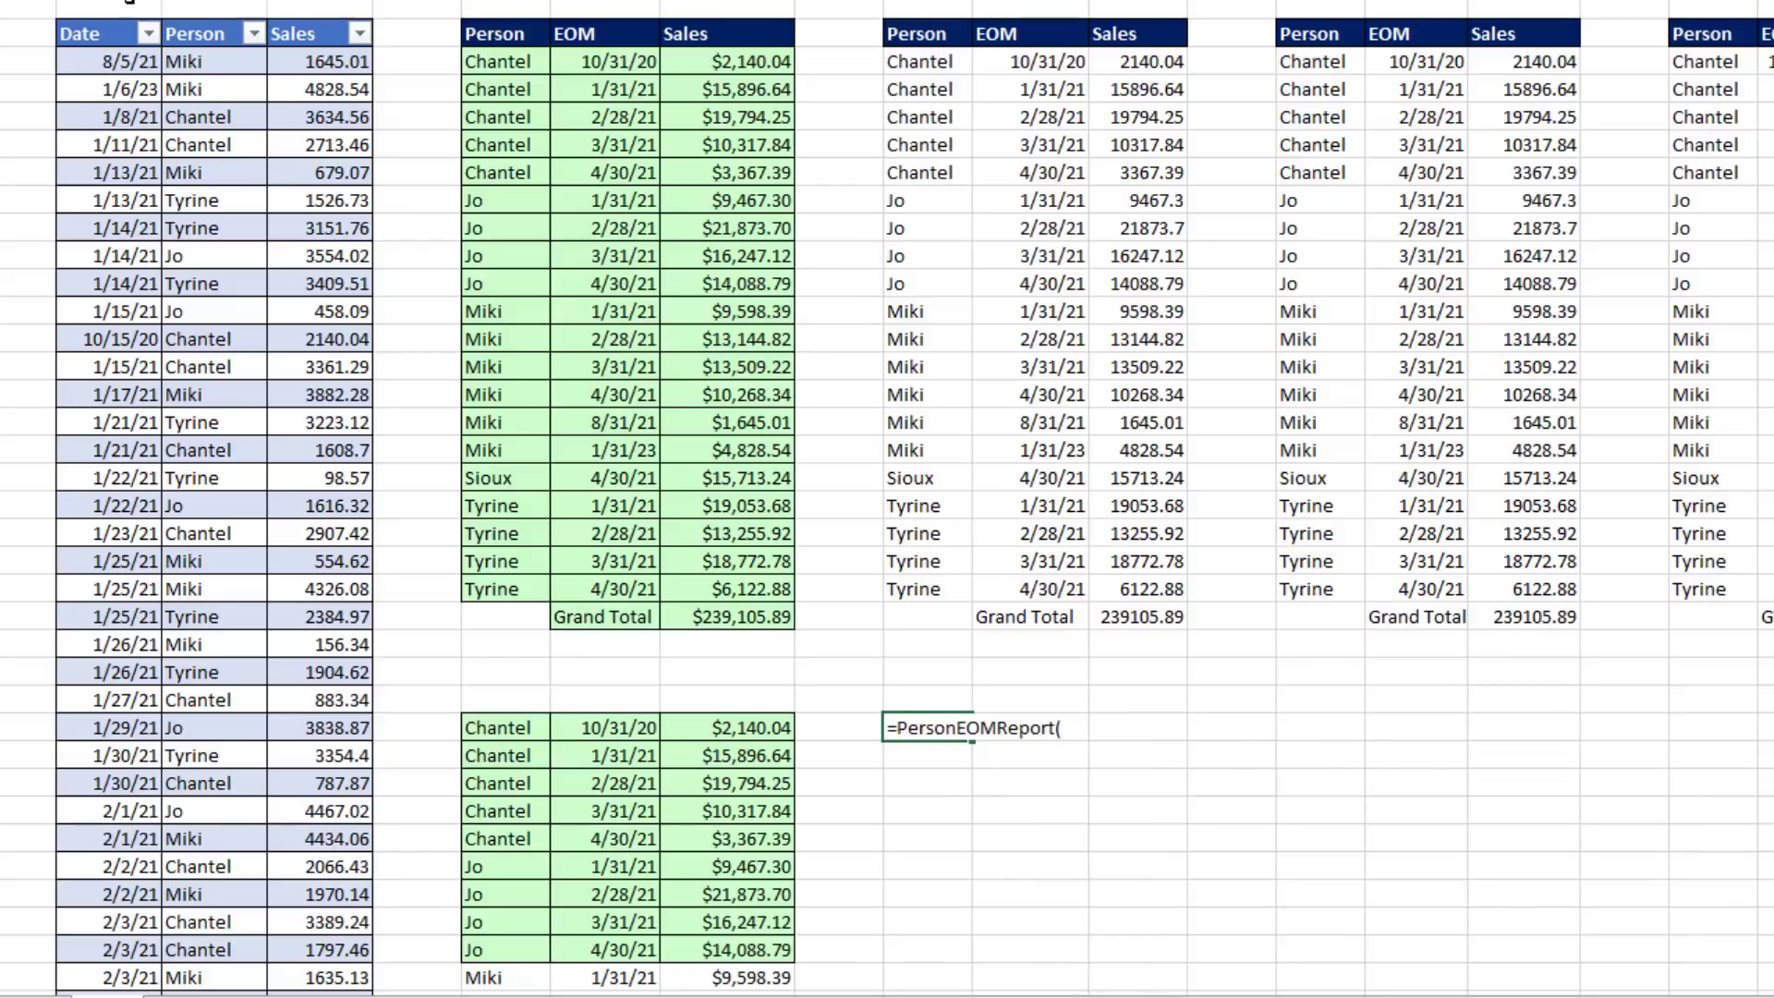
{"action": "left_click", "coordinate": [101, 22]}
{"action": "type", "text": ","}
{"action": "left_click", "coordinate": [196, 20]}
{"action": "type", "text": ","}
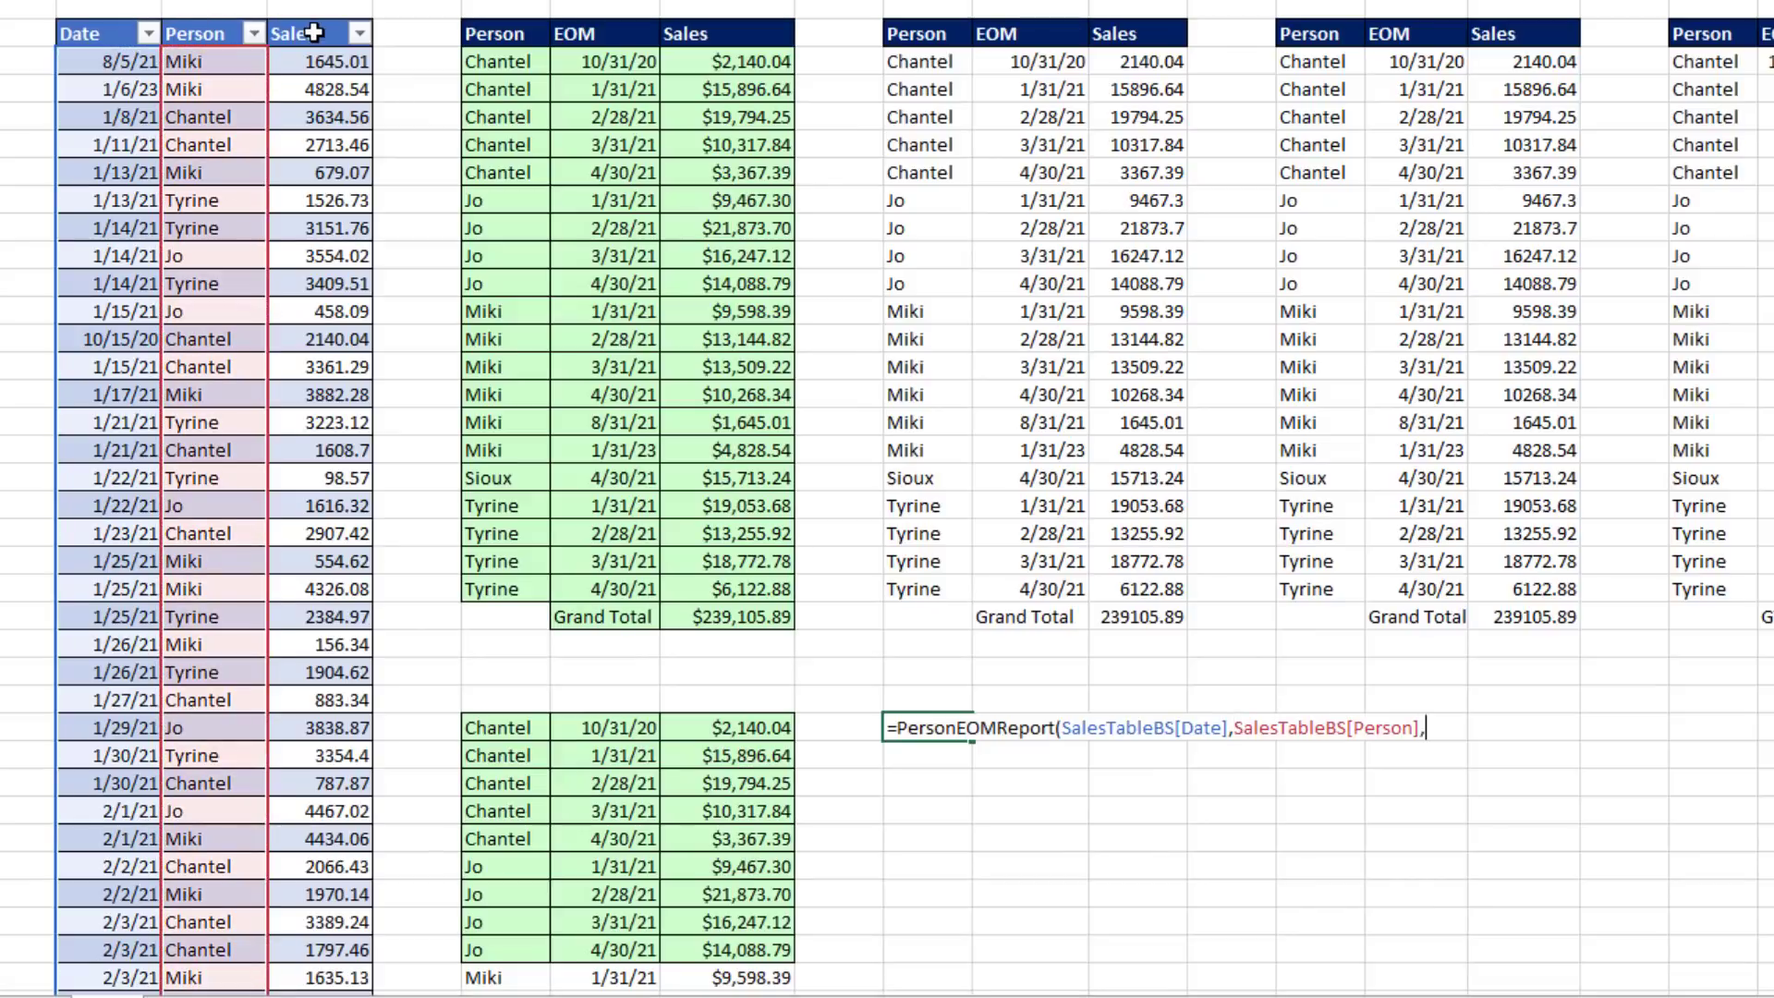
{"action": "left_click", "coordinate": [311, 15]}
{"action": "type", "text": ")"}
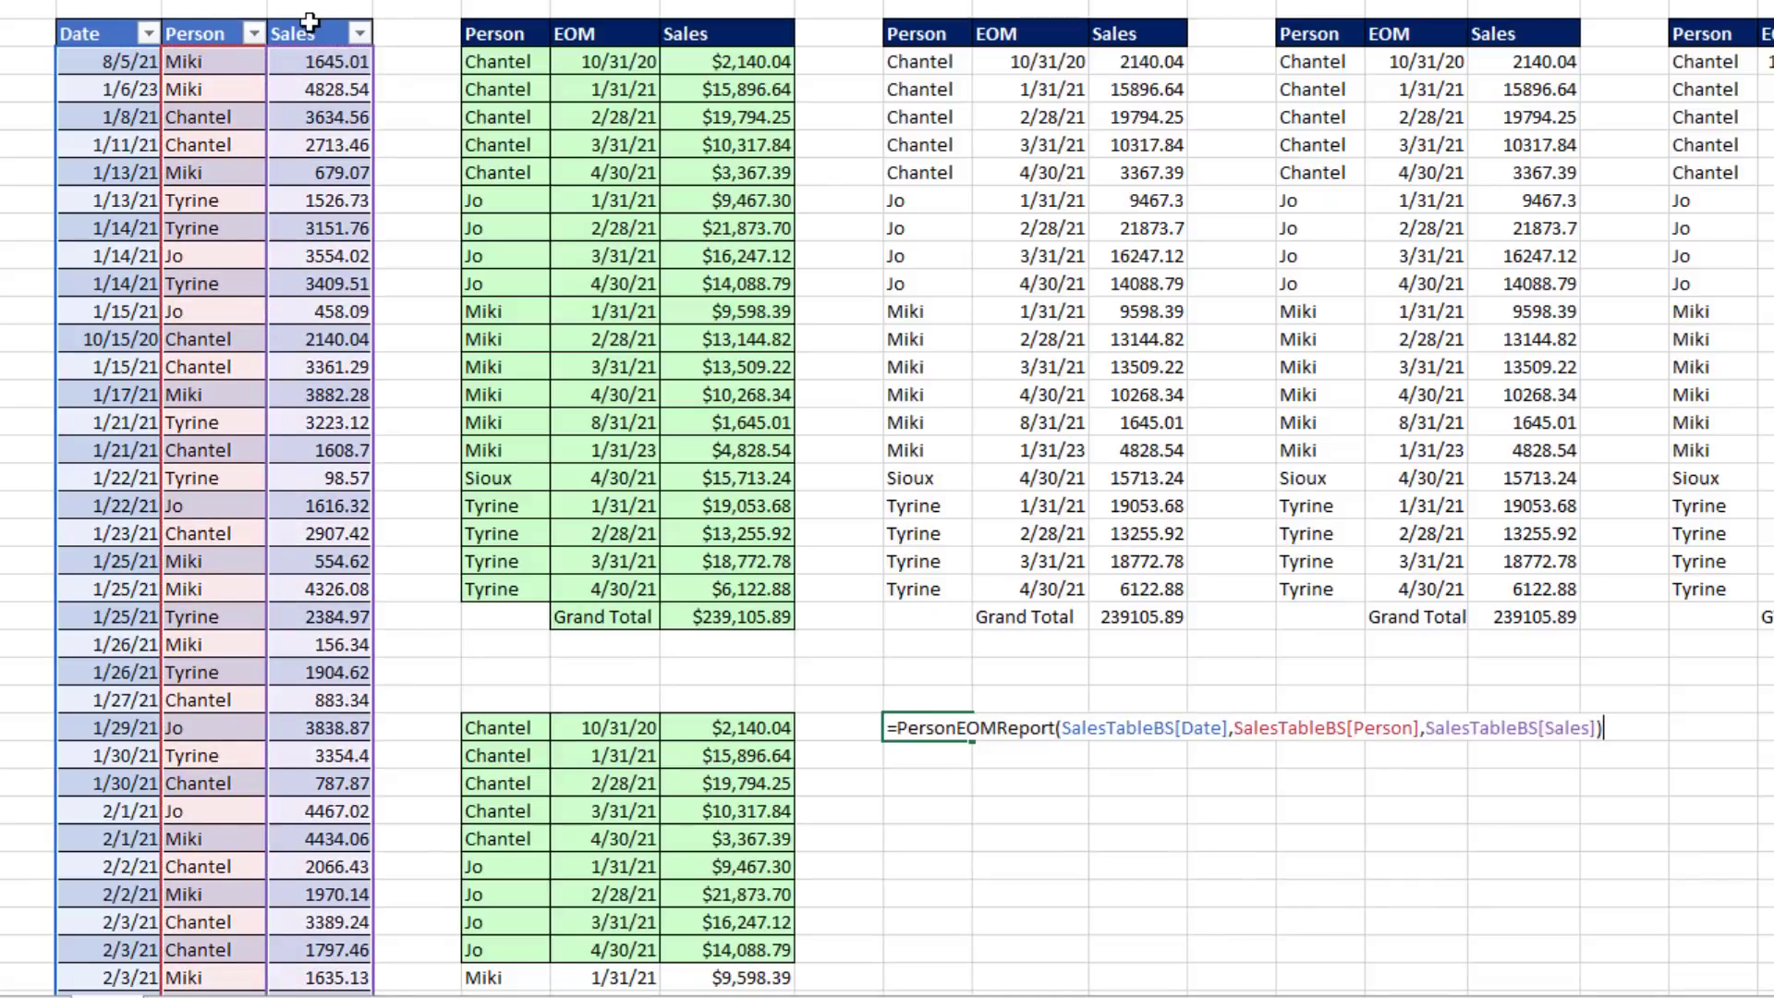
{"action": "key", "text": "Return"}
{"action": "scroll", "coordinate": [499, 231], "scroll_direction": "down", "scroll_amount": 7}
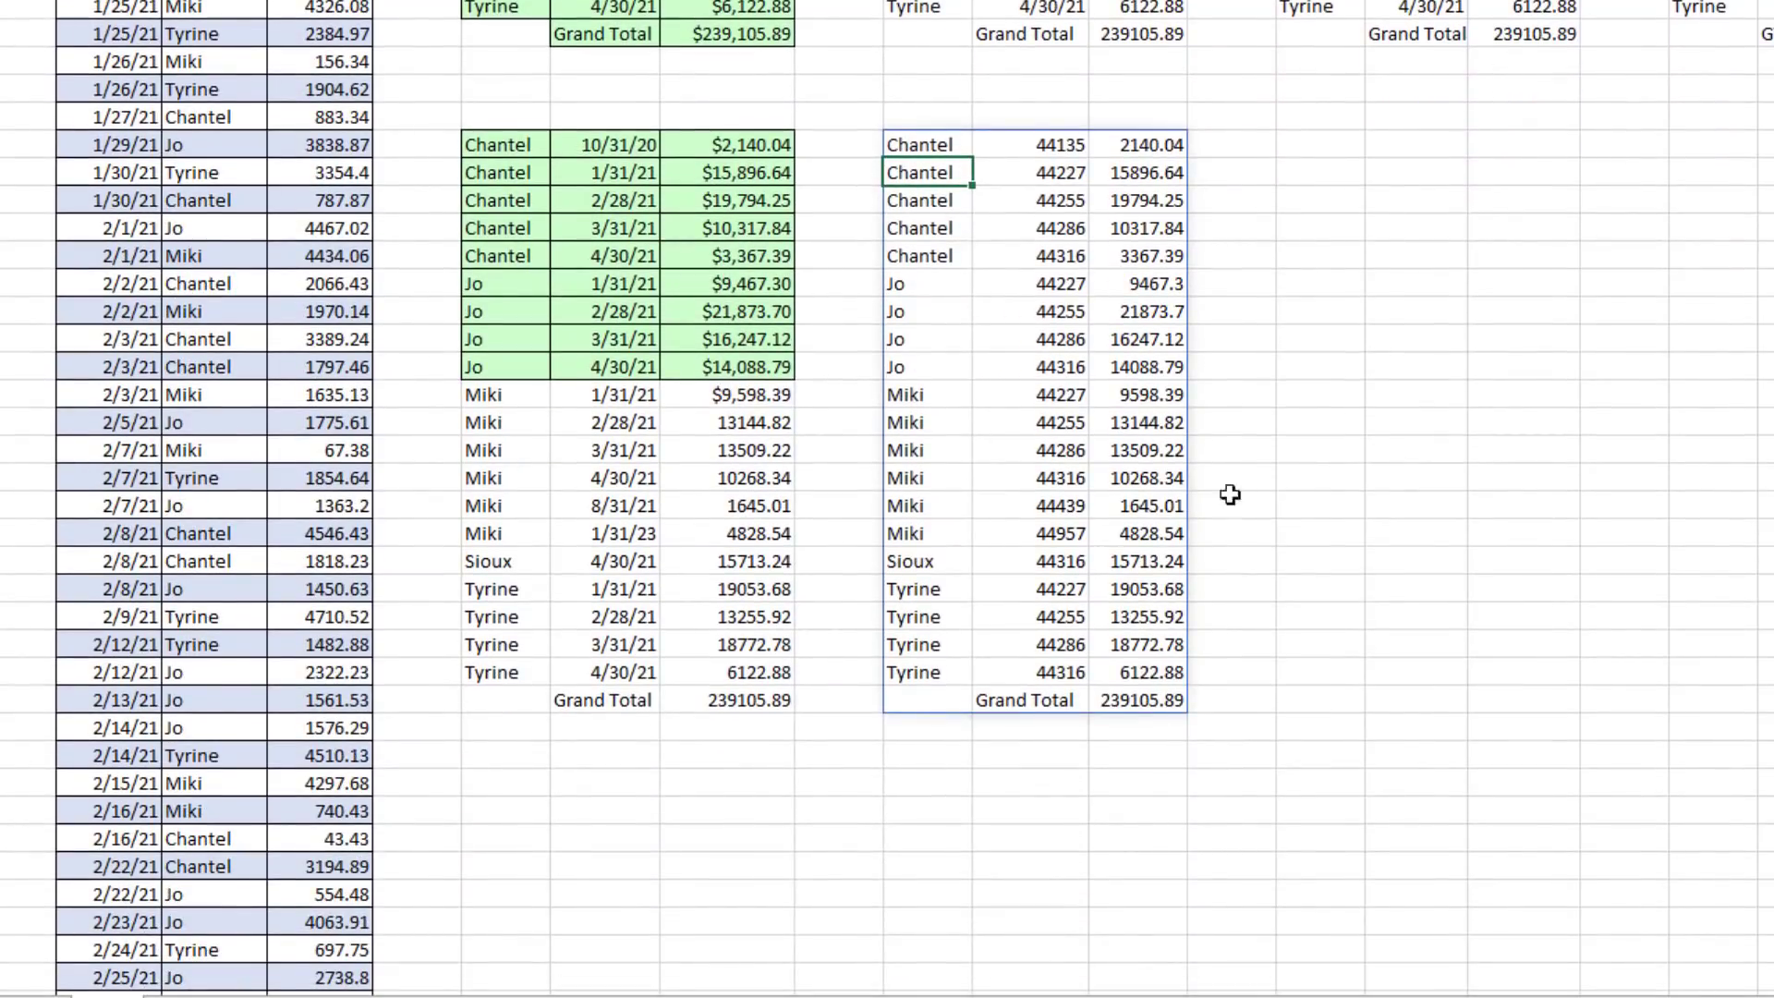
Step: Review the PersonEOMReport formula, then select the LAMBDA definition, without its arguments, in the percent-change example
{"action": "double_click", "coordinate": [944, 140]}
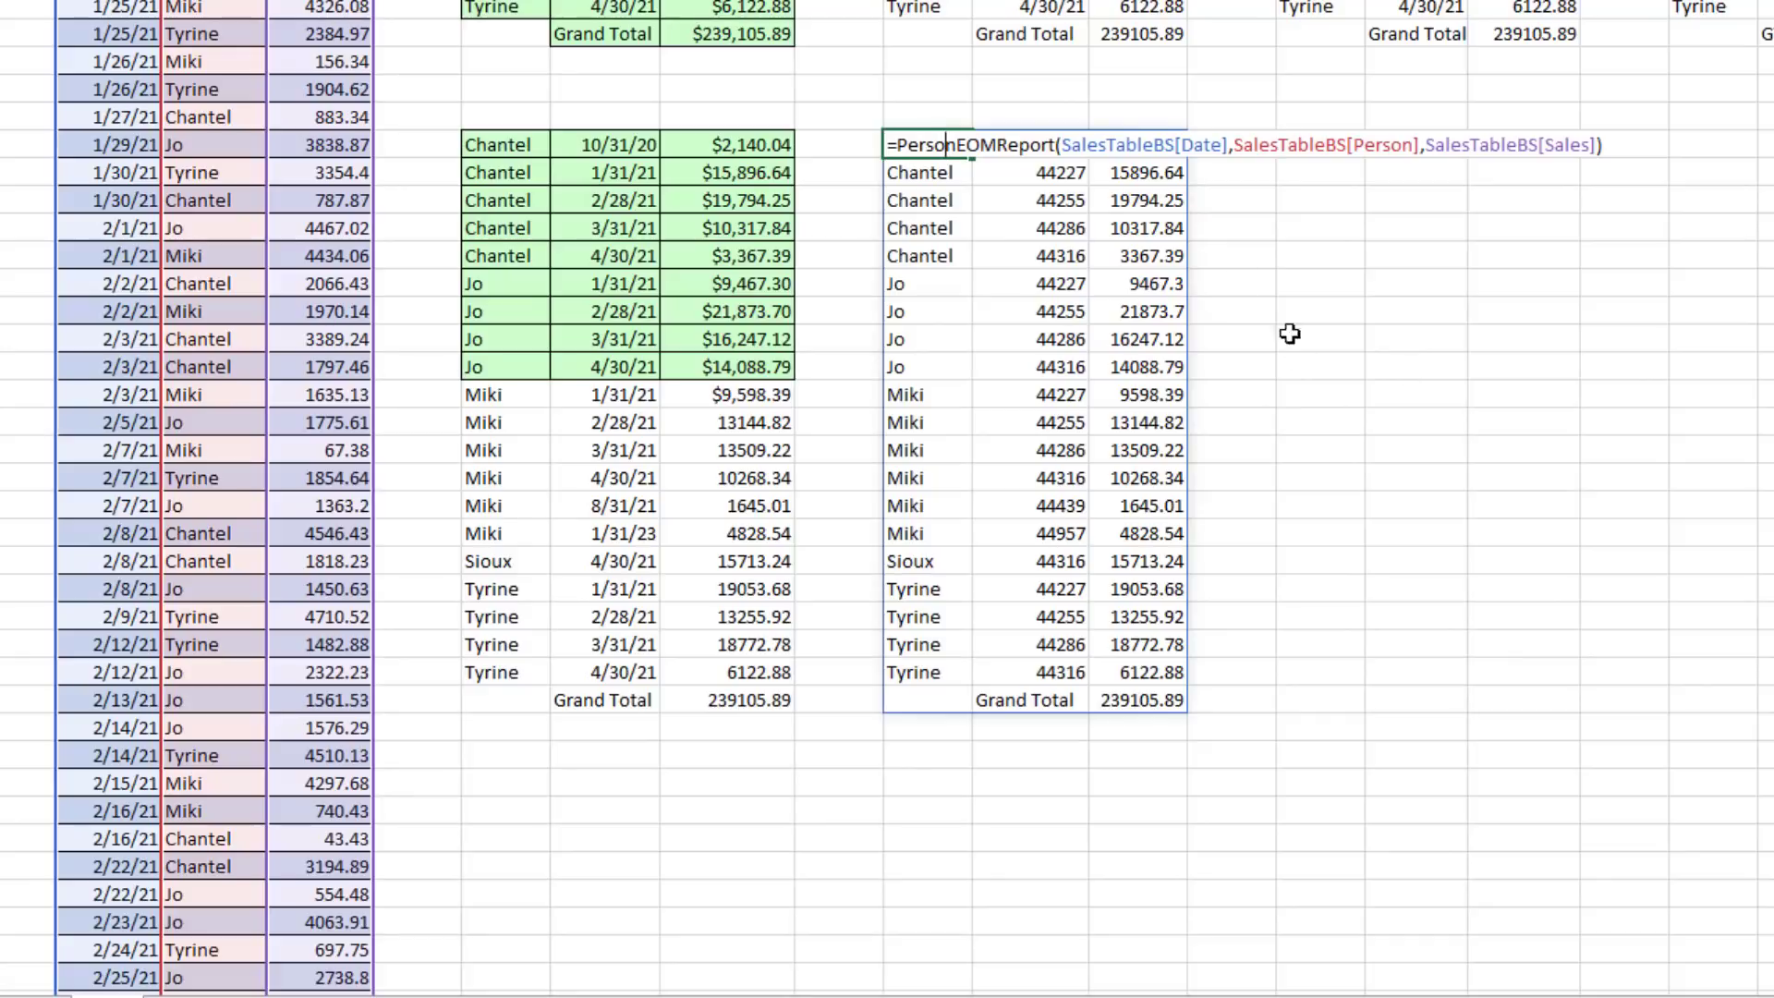
{"action": "key", "text": "Return"}
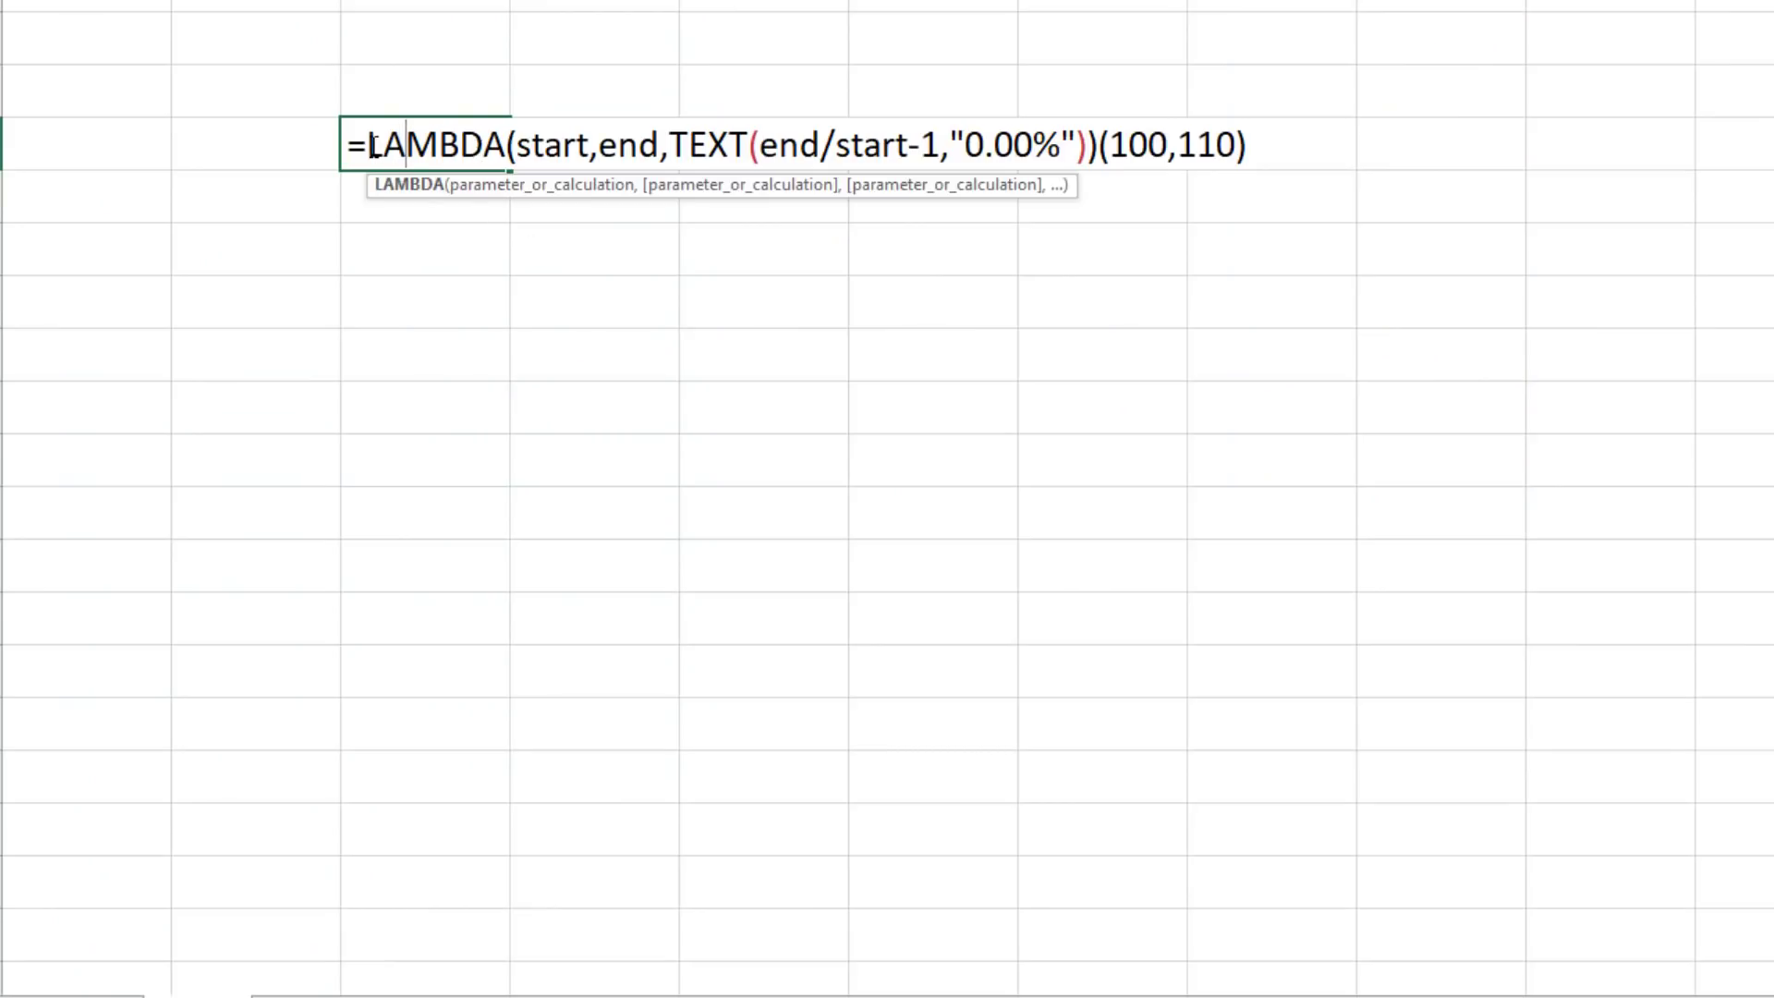
{"action": "left_click_drag", "start_coordinate": [368, 146], "coordinate": [1097, 164]}
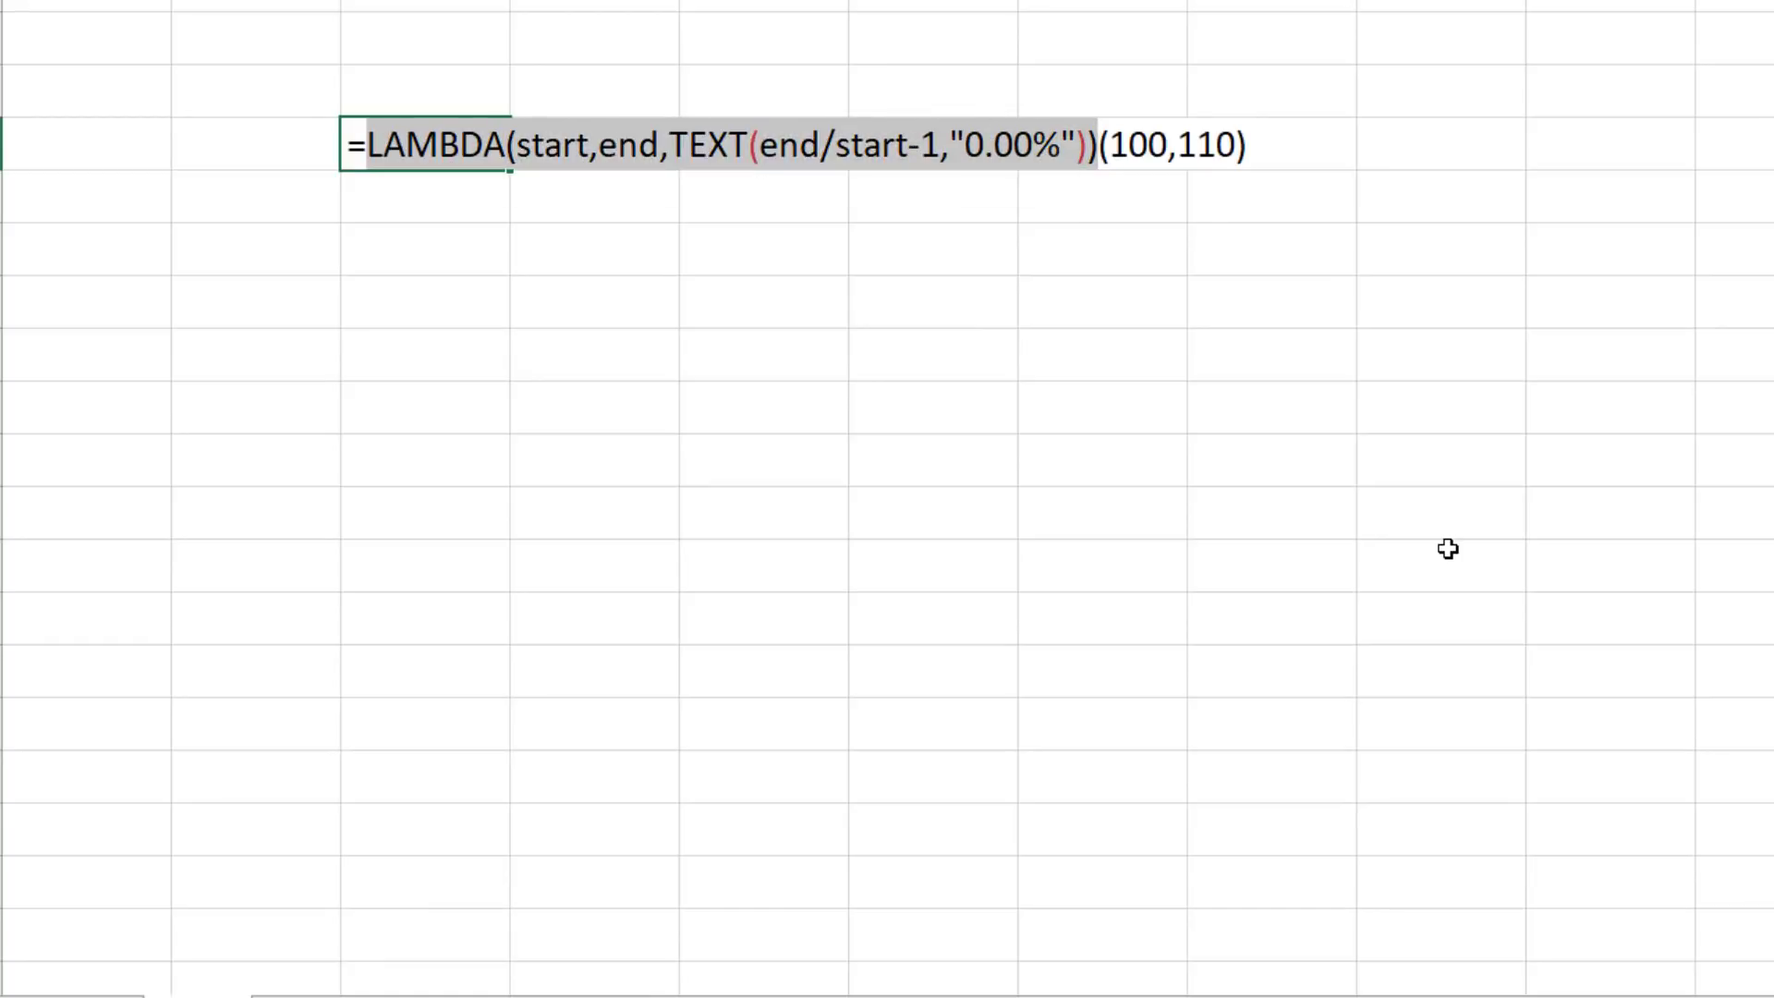